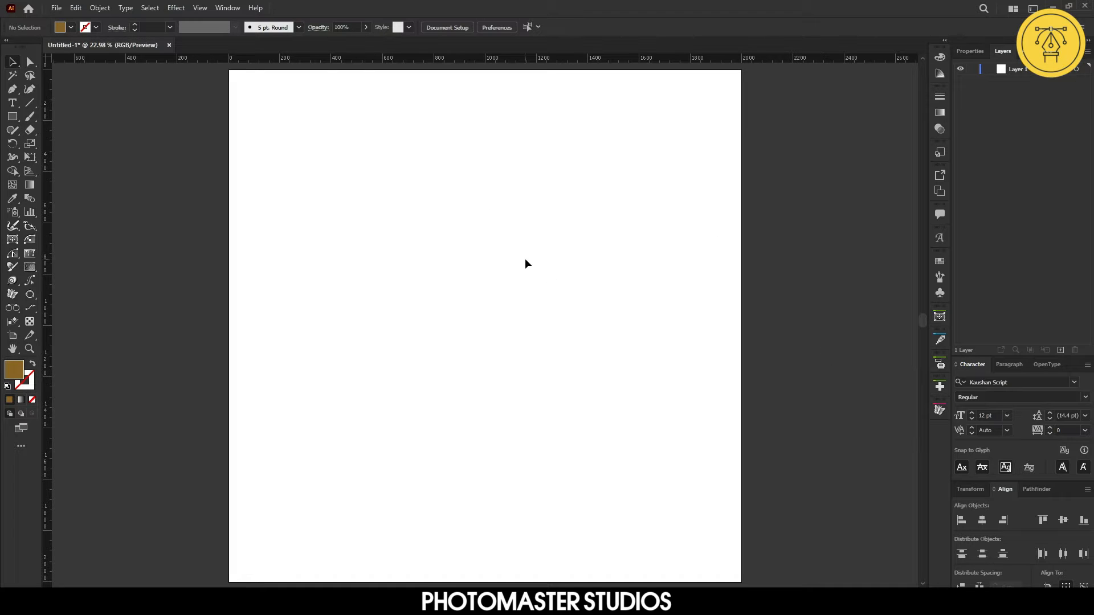
Draw a square rectangle about 1551 px wide on the artboard
click(12, 117)
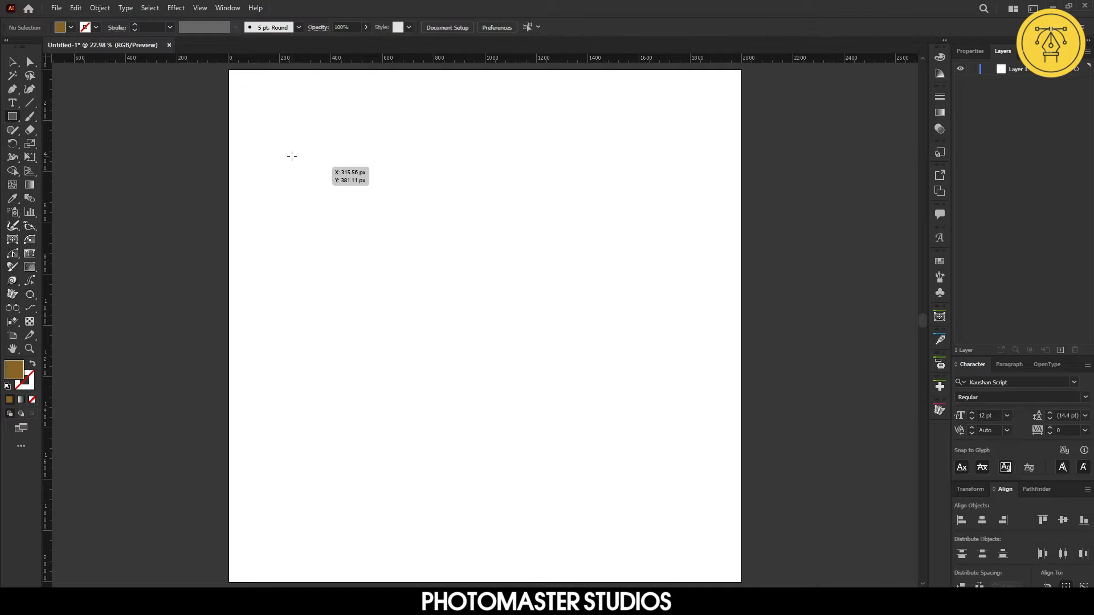
drag(291, 156, 688, 550)
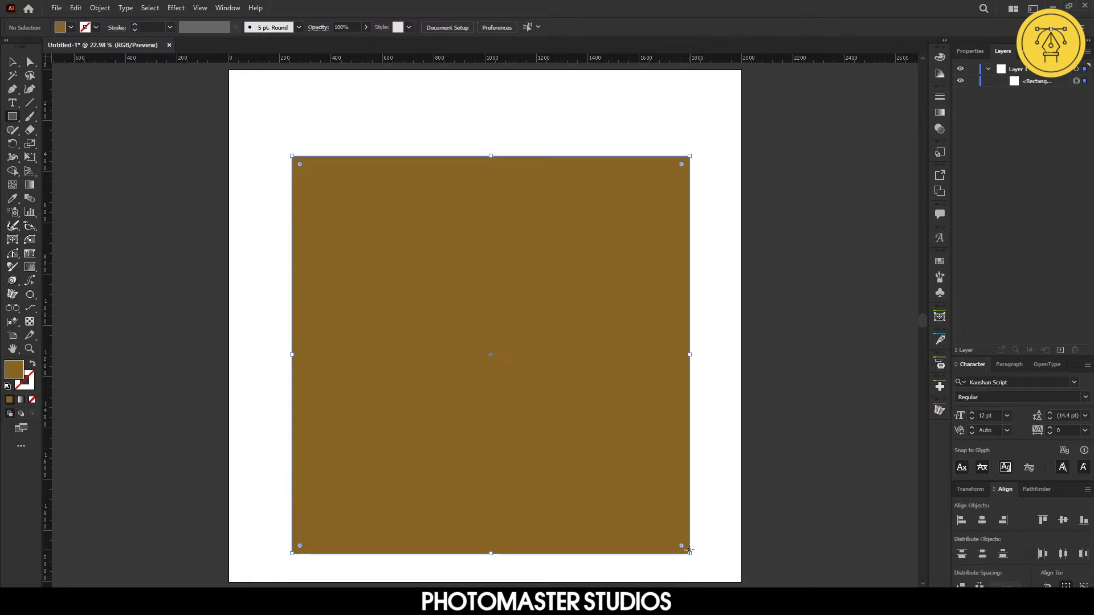
Set the rectangle to no fill with a black stroke
click(32, 400)
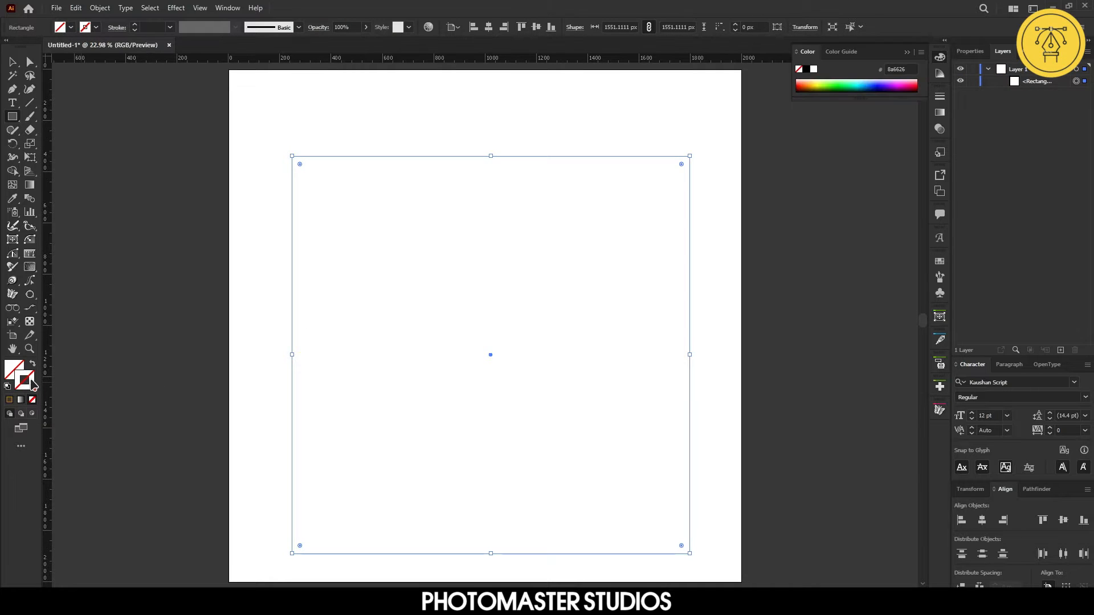
click(31, 384)
click(9, 399)
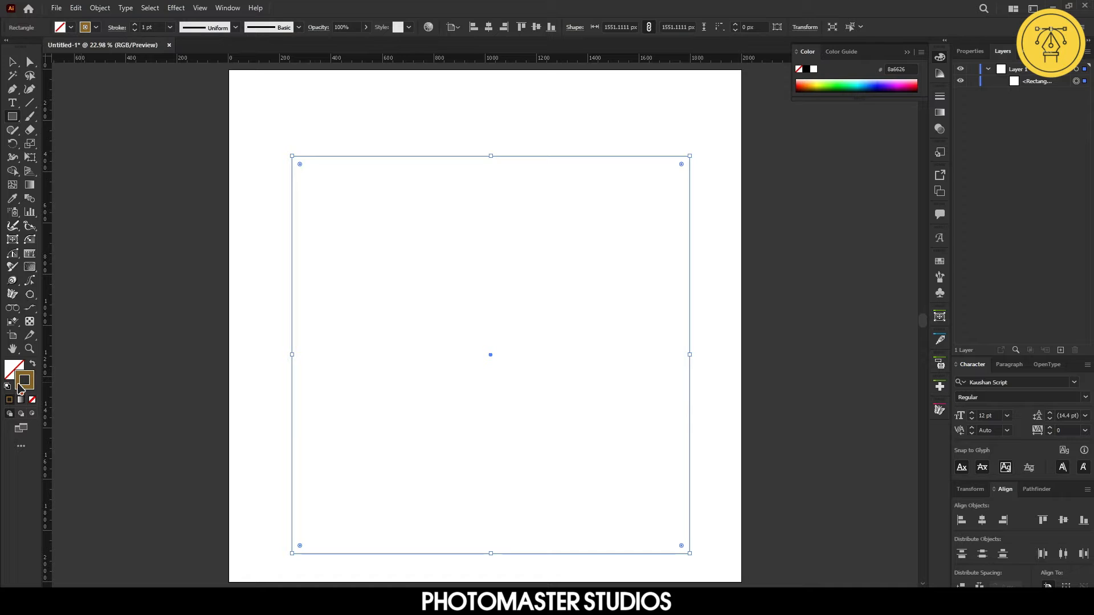
double_click(23, 383)
drag(456, 345, 386, 384)
click(694, 234)
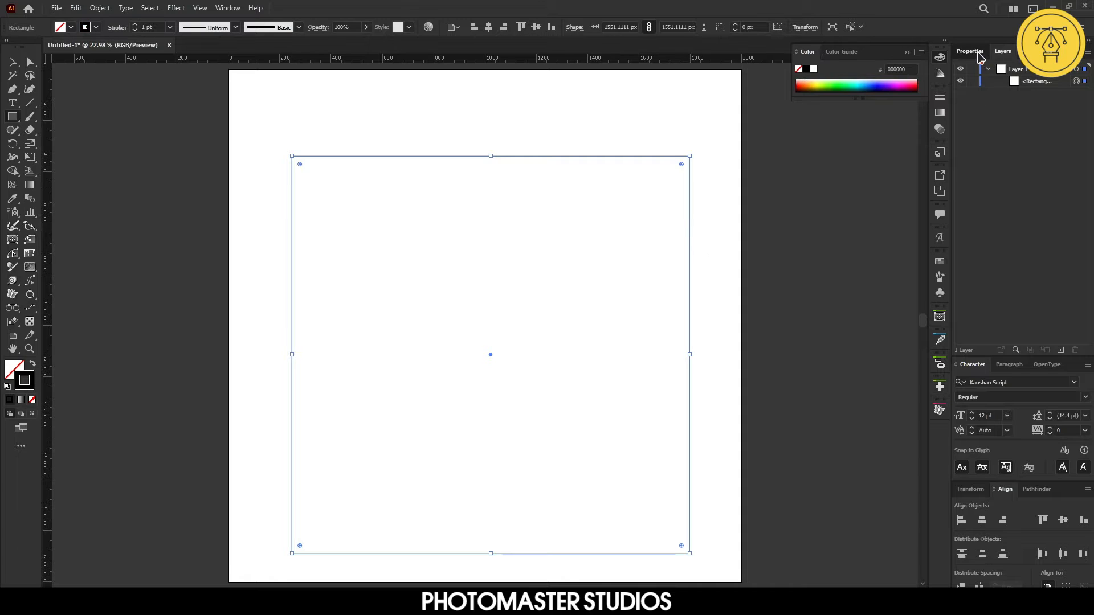
Set the rectangle's stroke weight to 4 pt
click(979, 55)
click(1037, 193)
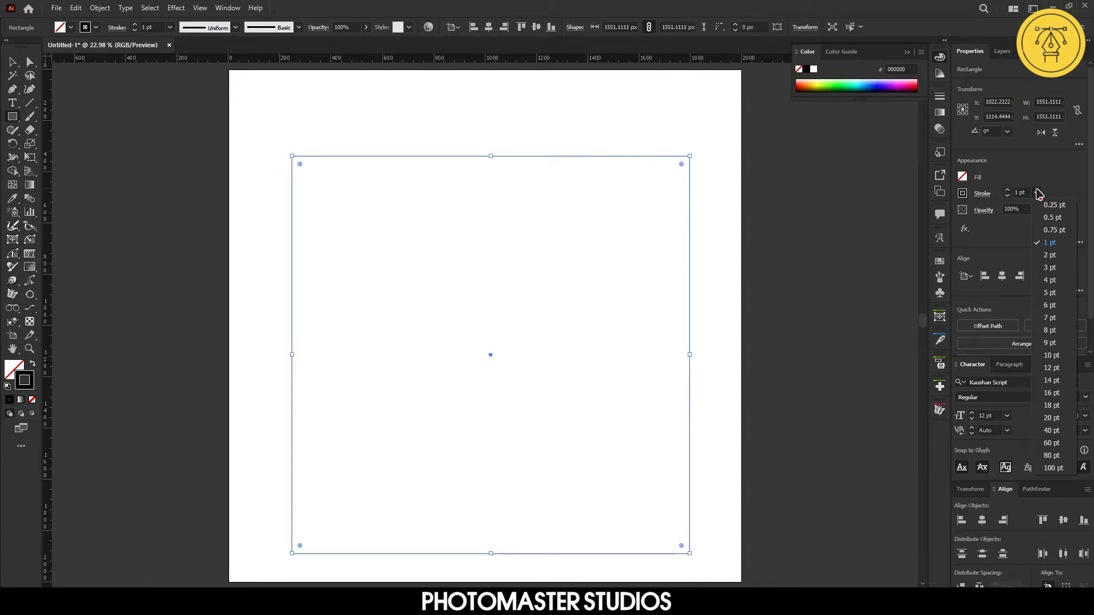
click(1051, 280)
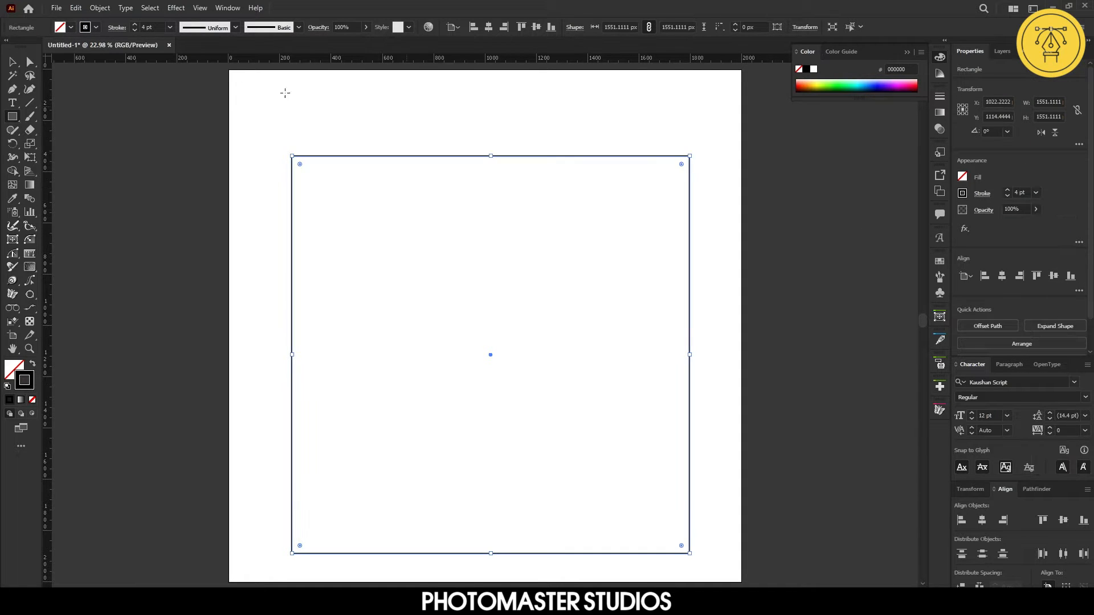
Center the rectangle horizontally and vertically on the artboard, then deselect it
click(13, 62)
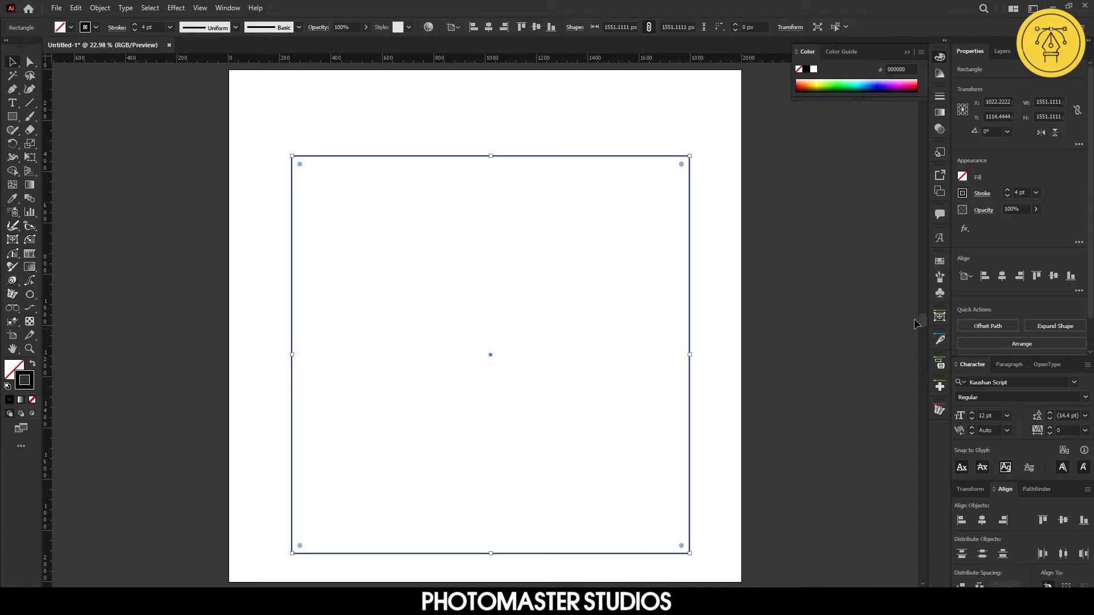
click(980, 521)
click(1063, 520)
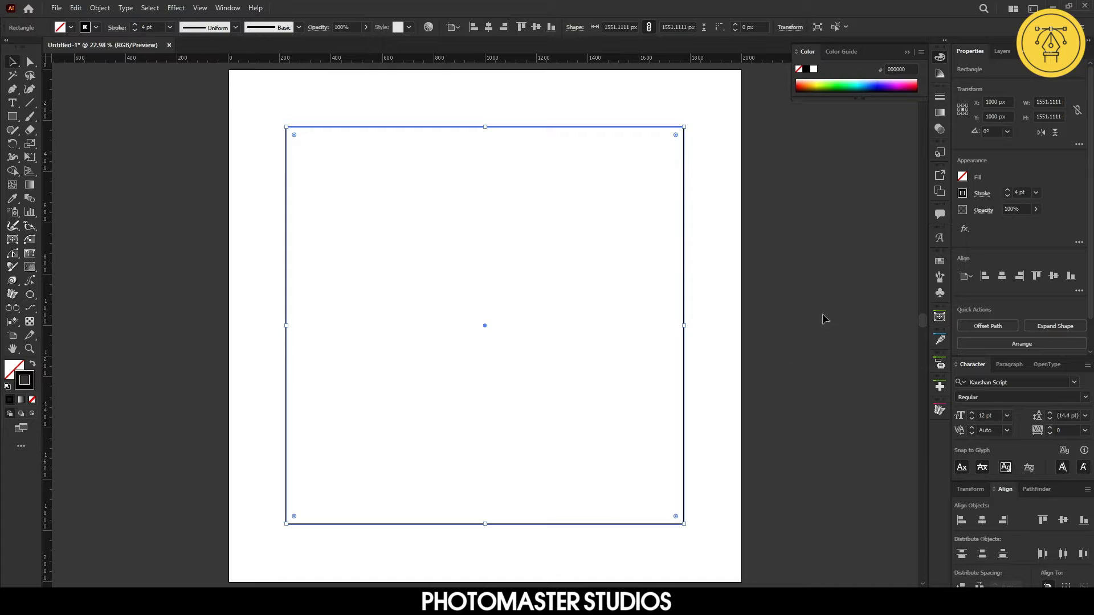
click(907, 53)
click(834, 188)
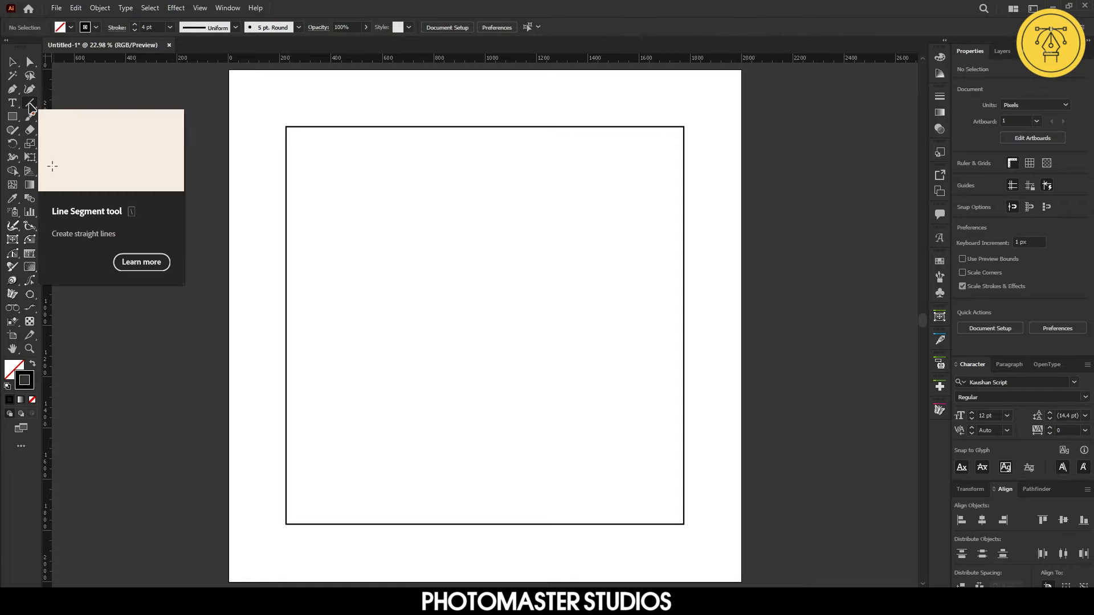
Draw a vertical line with the Line Segment tool along the rectangle's full left edge
click(30, 104)
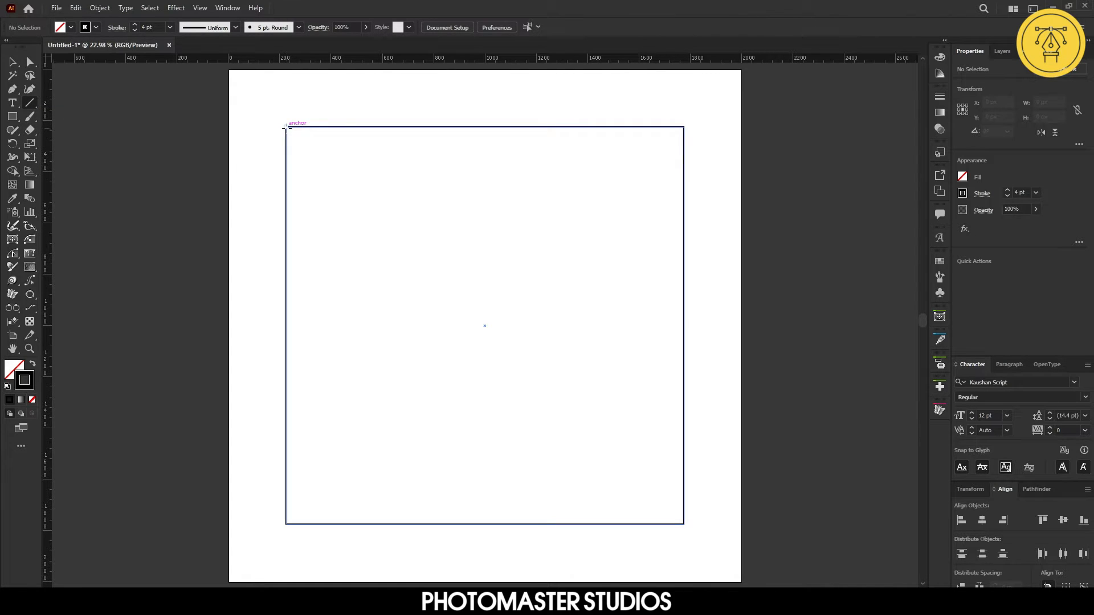
drag(286, 127, 284, 524)
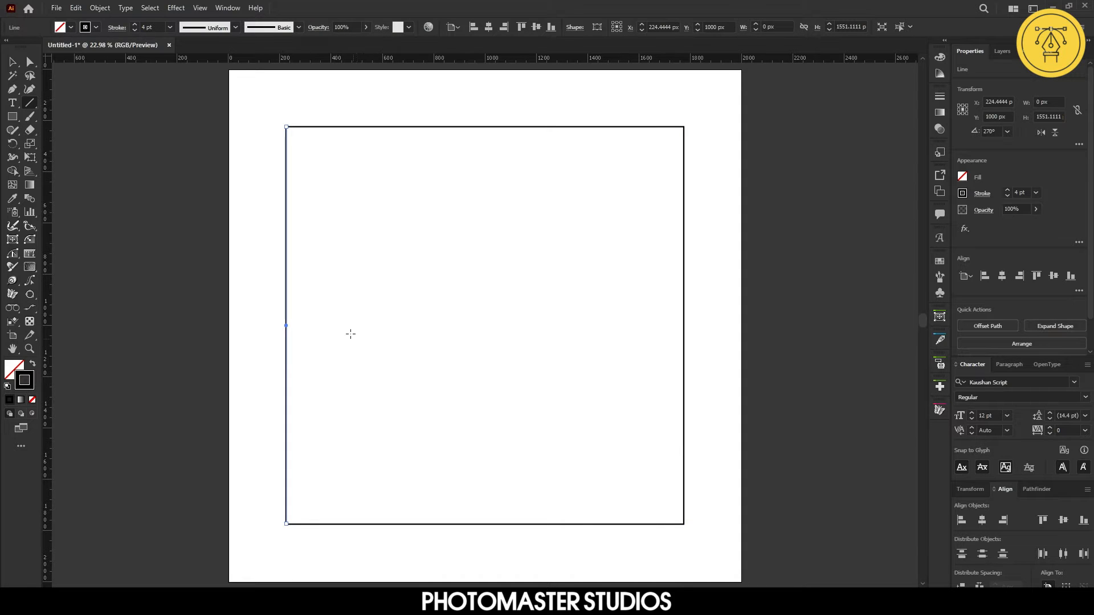
Copy the line a short distance to the right and repeat the duplication until lines span the rectangle
click(12, 64)
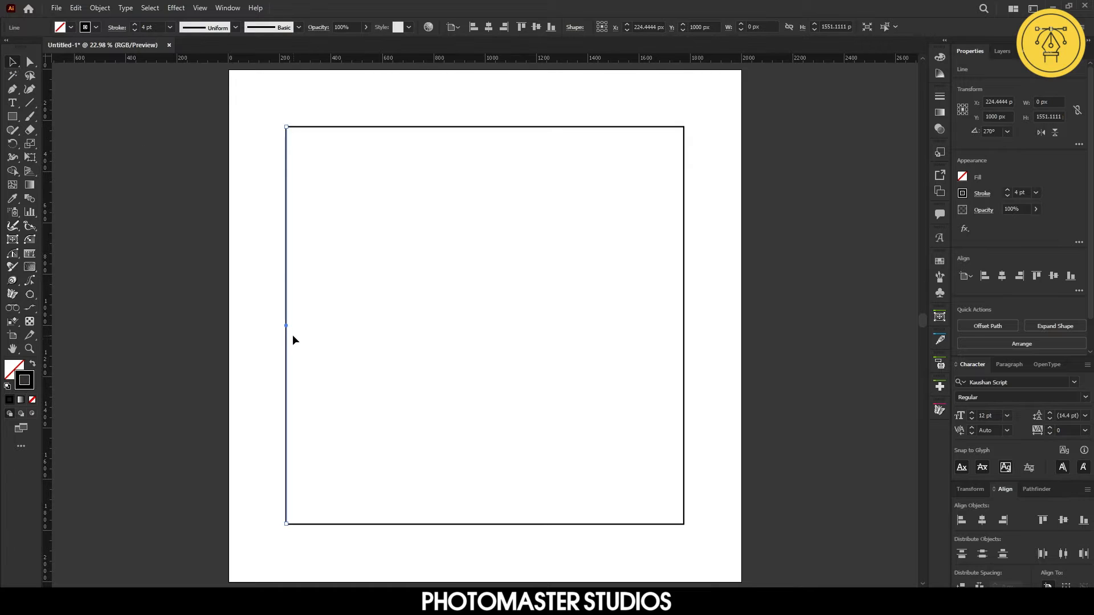
drag(286, 326, 343, 326)
key(ctrl+d)
key(ctrl+d)
key(ctrl+d)
key(ctrl+d)
key(ctrl+d)
key(ctrl+d)
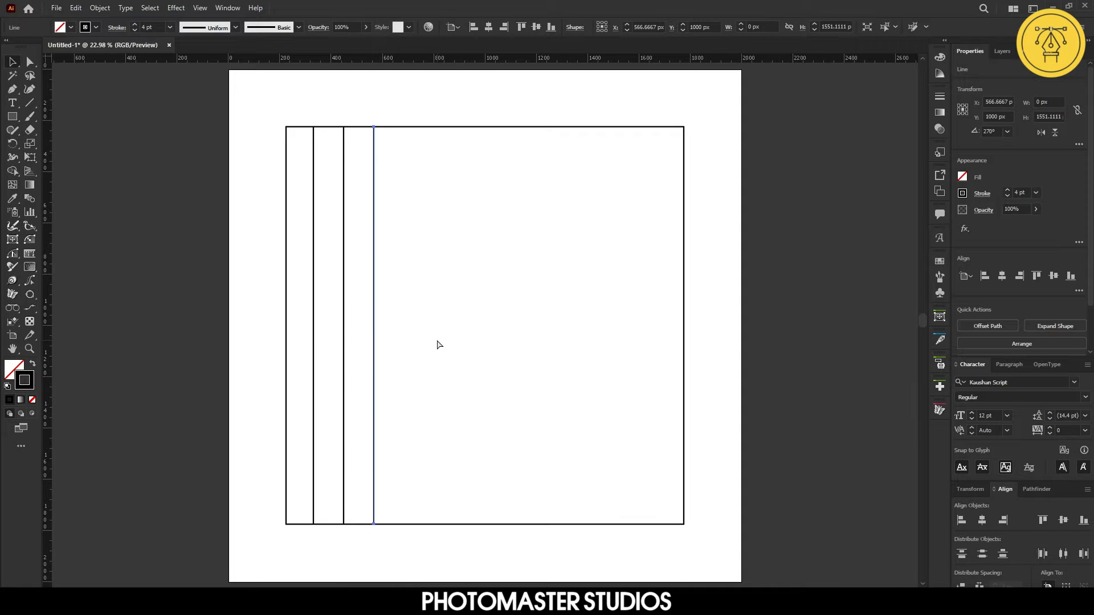
key(ctrl+d)
key(ctrl+d)
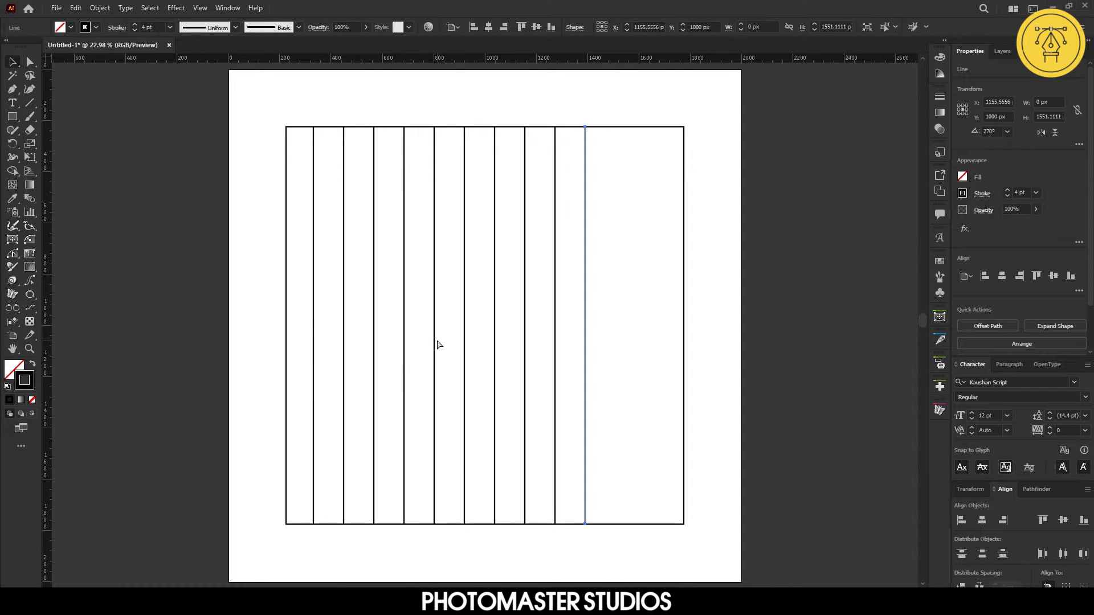
key(ctrl+d)
key(ctrl+d)
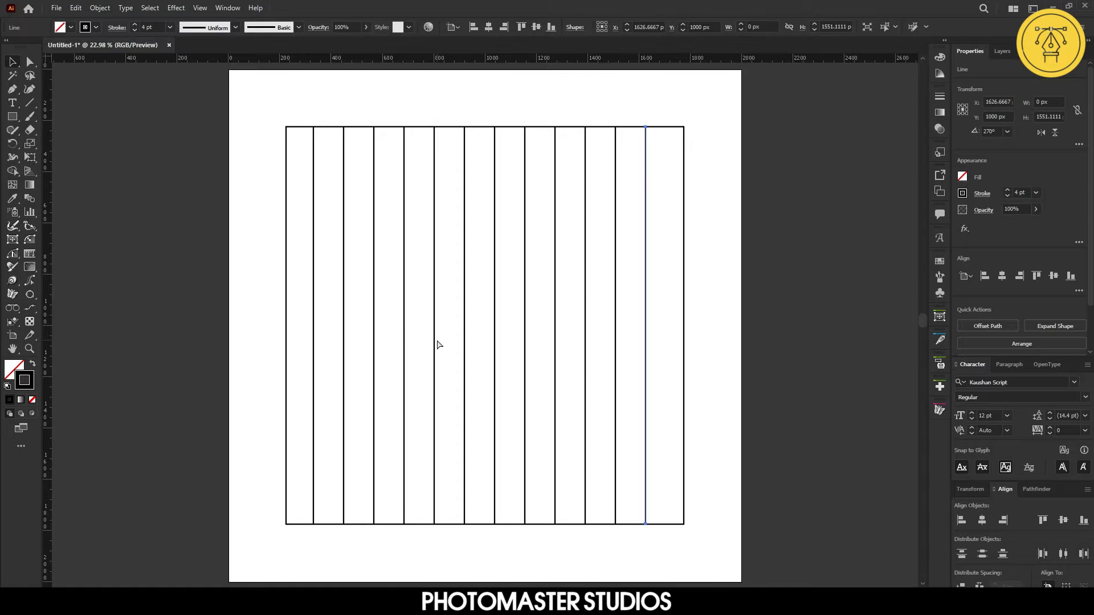
key(ctrl+d)
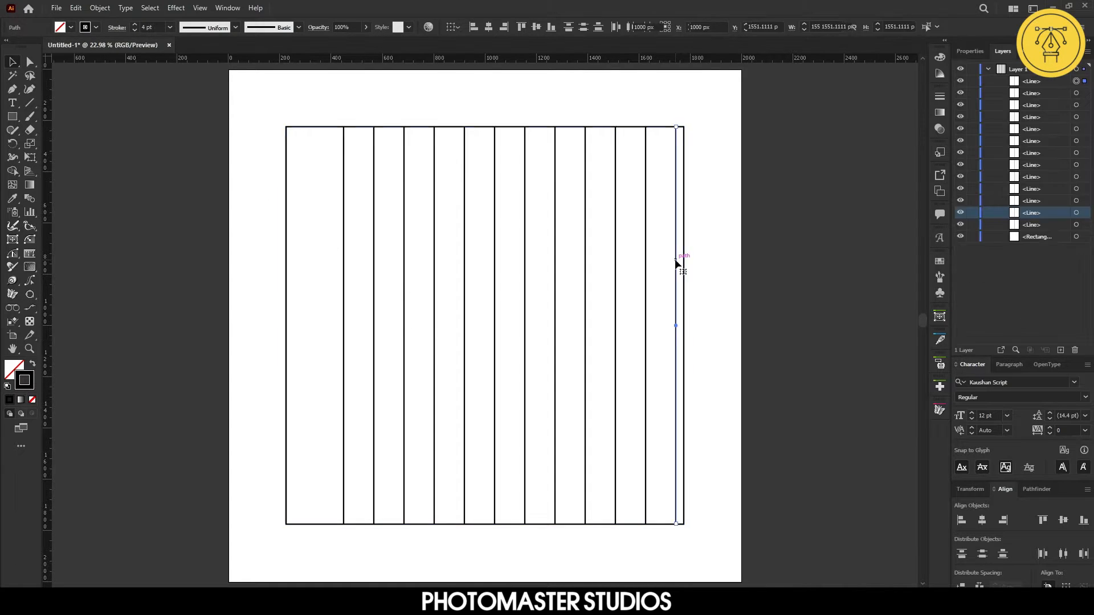
Select the last line with the rectangle and align the line to the rectangle's right edge
click(676, 259)
shift+click(683, 134)
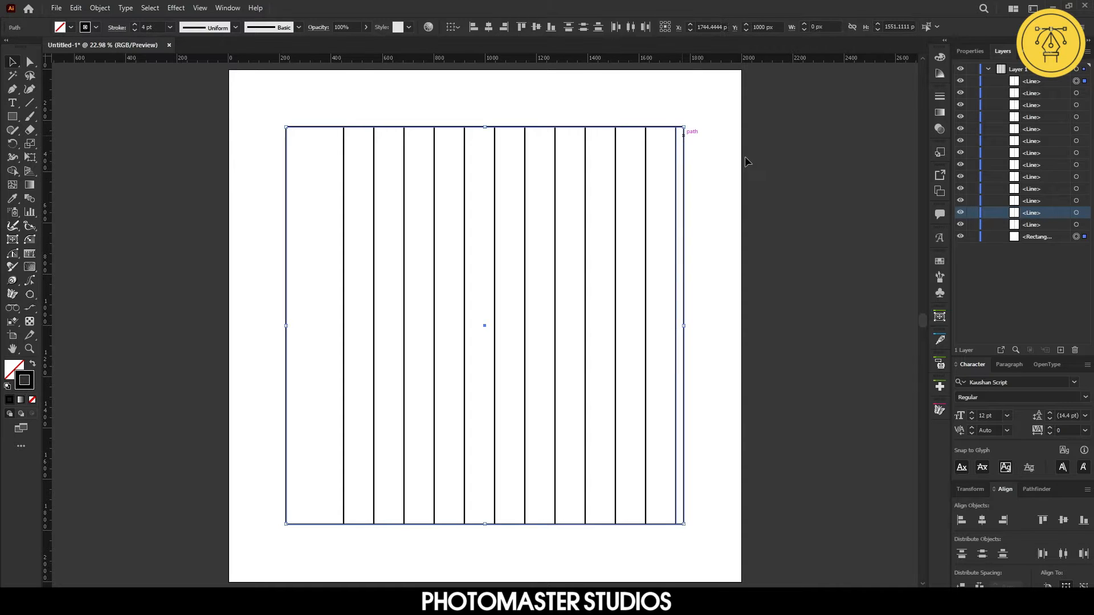
key(r)
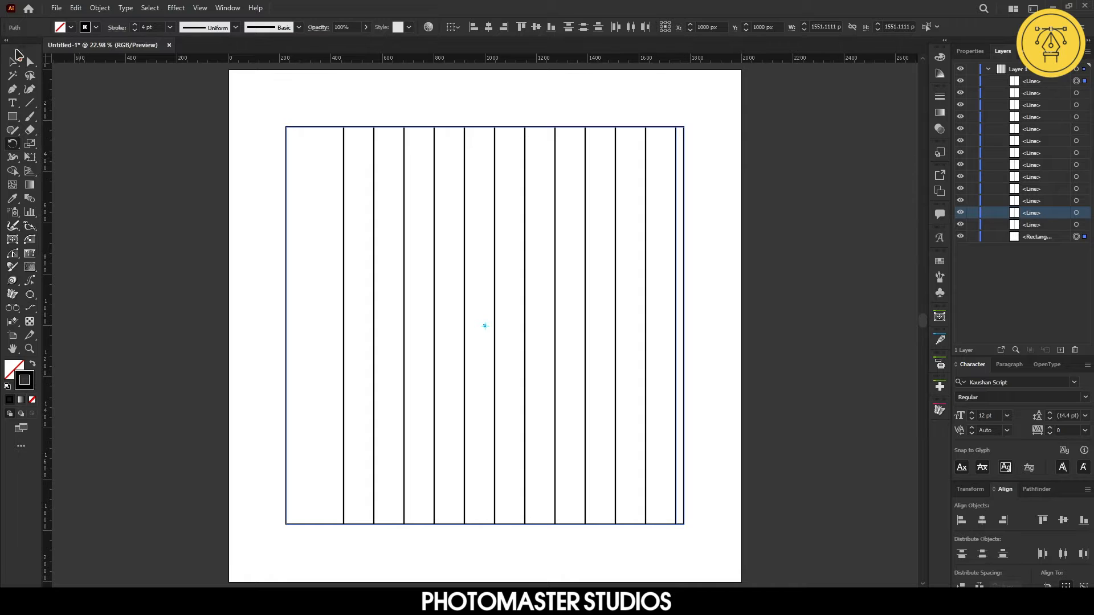
key(v)
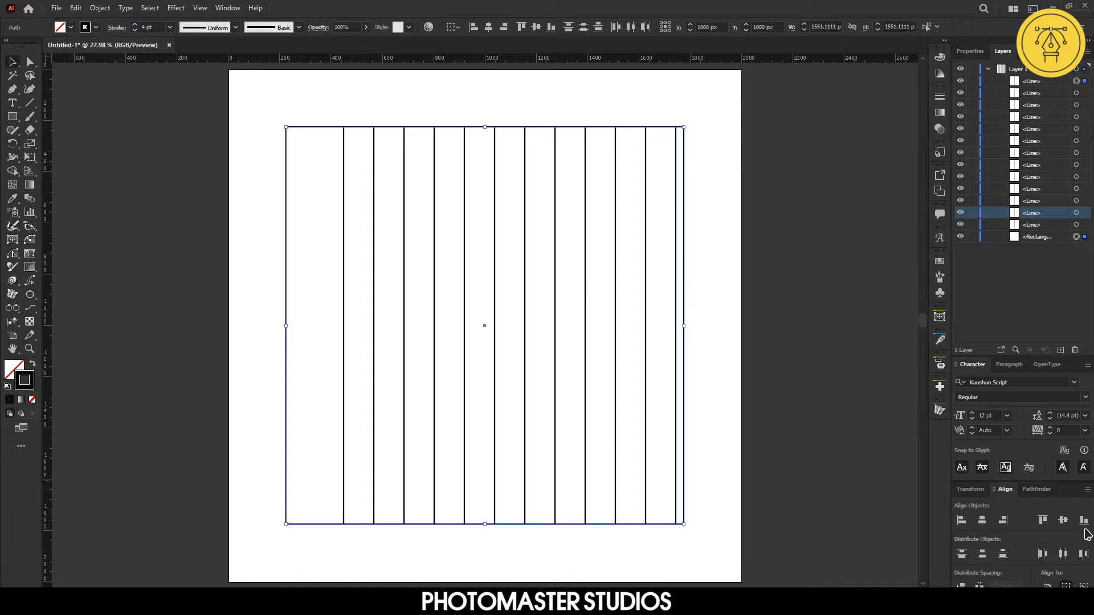
click(1003, 520)
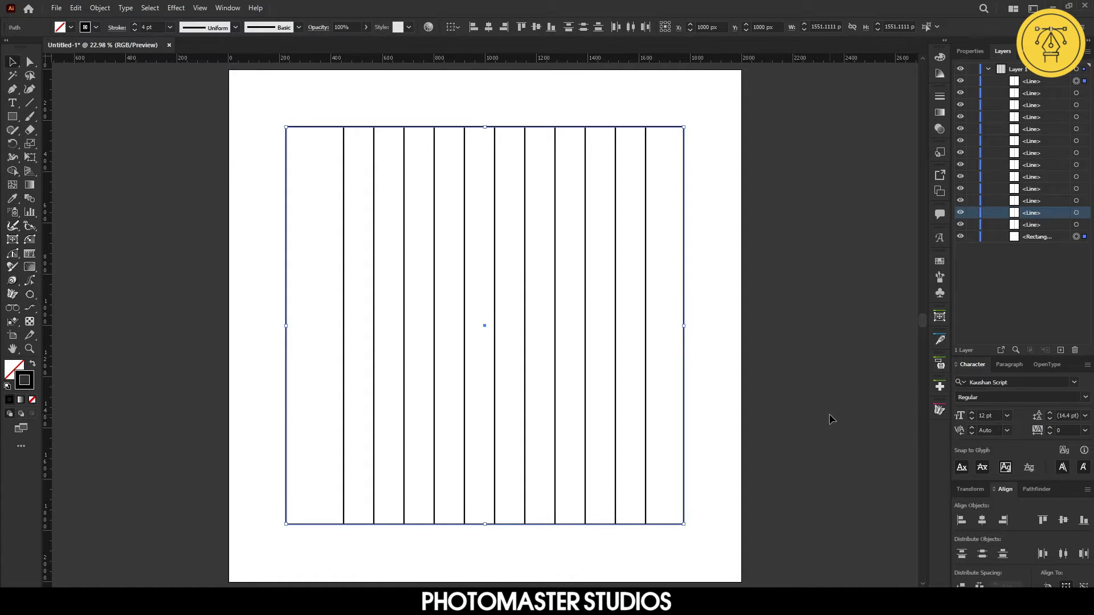
Select all the vertical lines and distribute them evenly by their horizontal centers, then deselect
click(1075, 225)
shift+click(1076, 82)
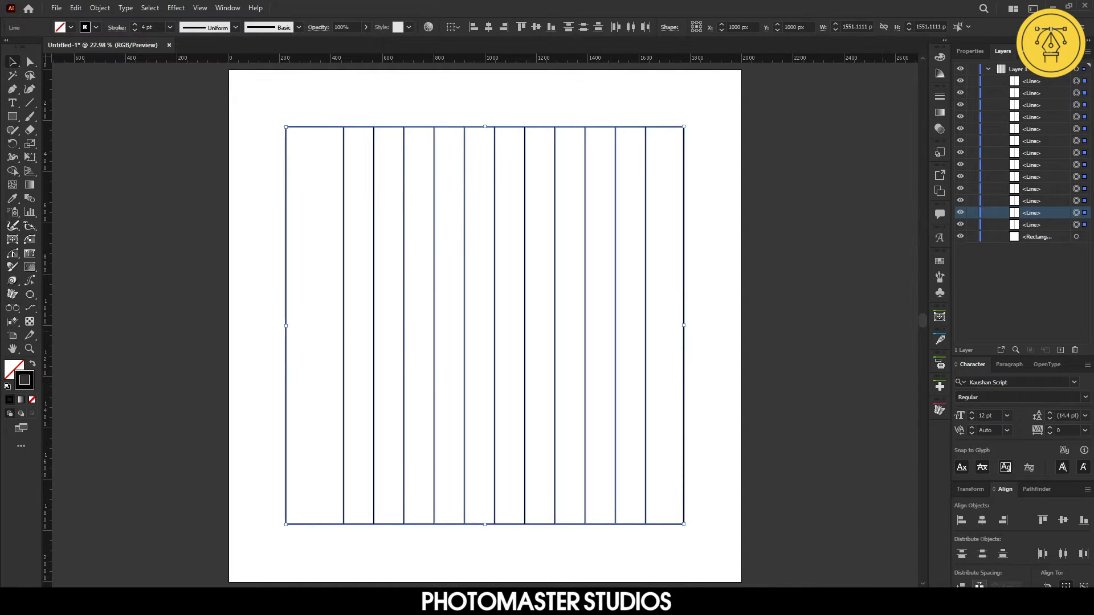
click(1062, 554)
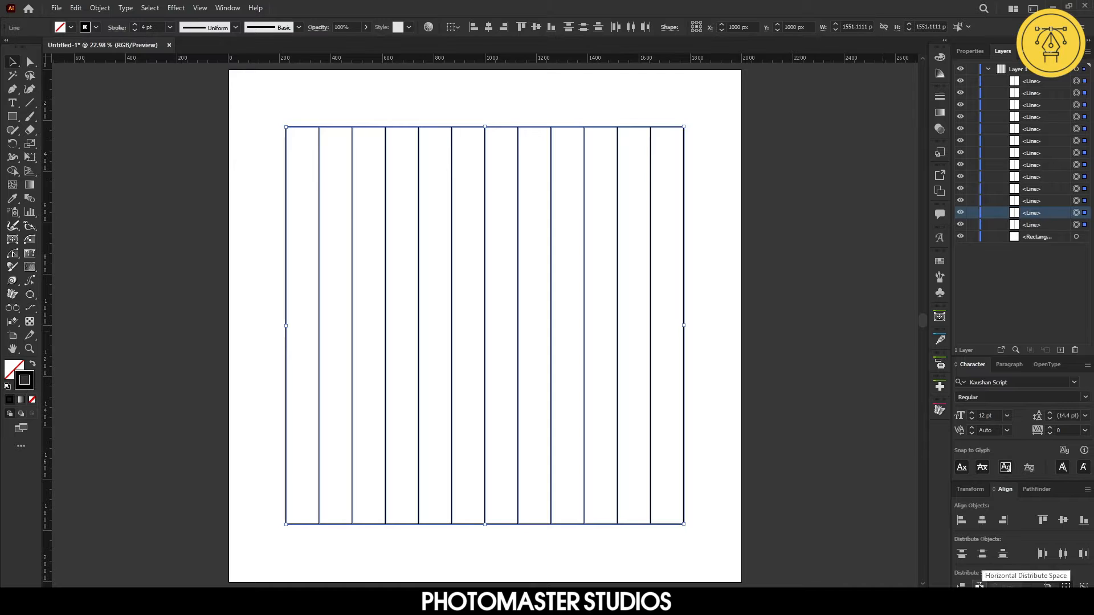
click(729, 330)
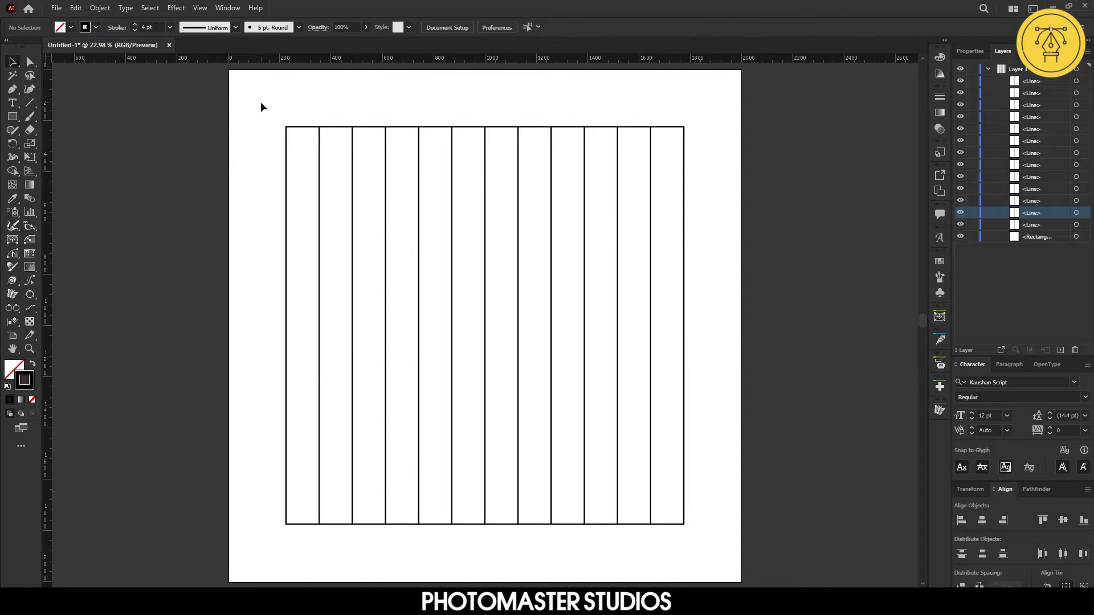
Select all the vertical lines and group them
click(1076, 224)
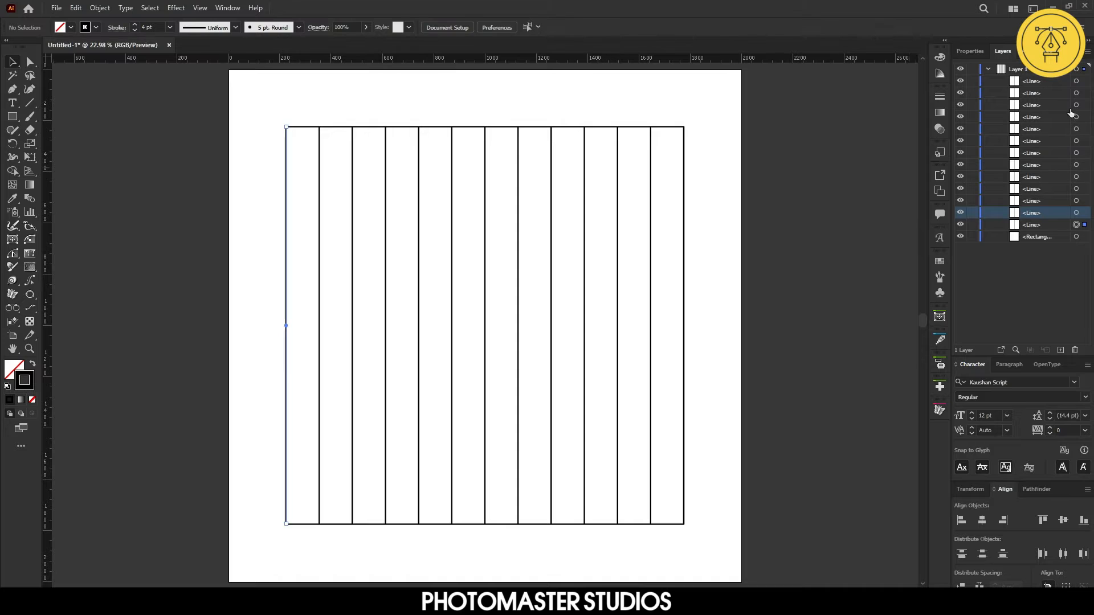
shift+click(1076, 82)
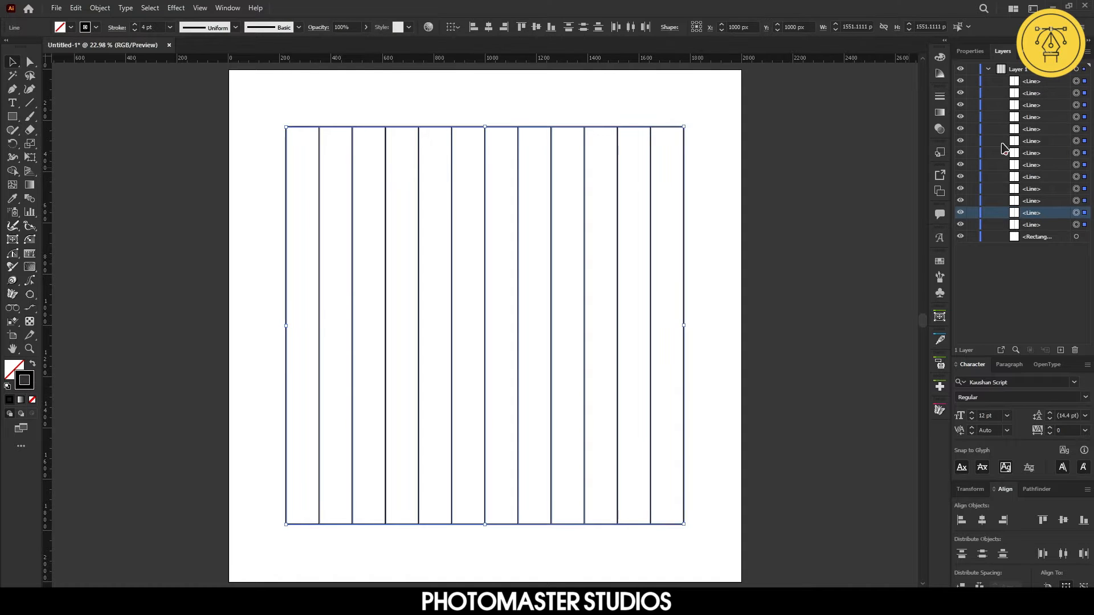
key(ctrl+g)
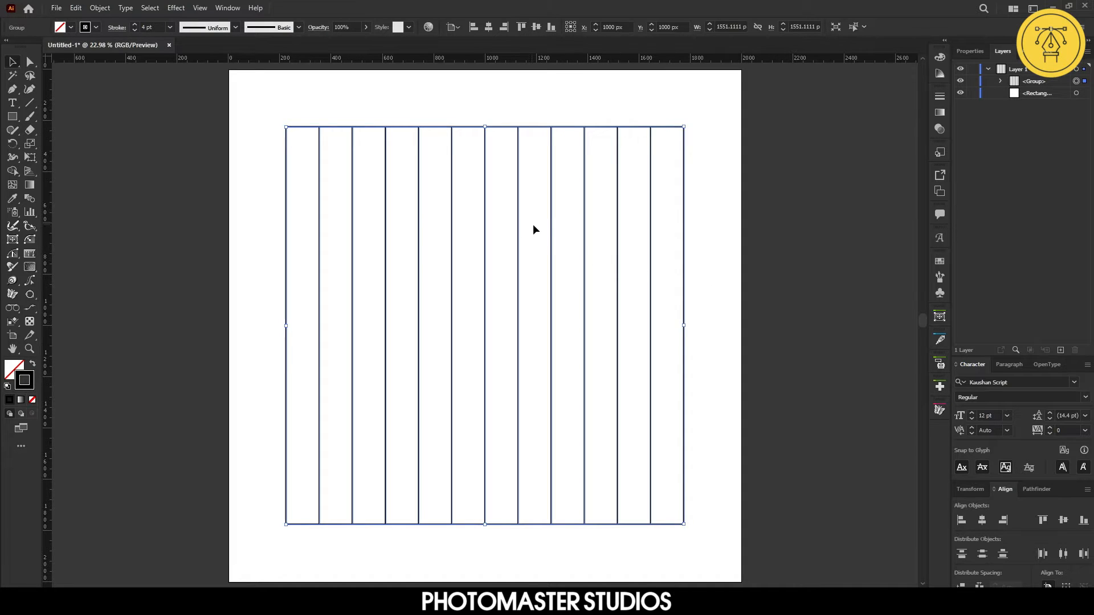
Rotate a copy of the line group by 90 degrees to form a grid, then deselect
right_click(549, 229)
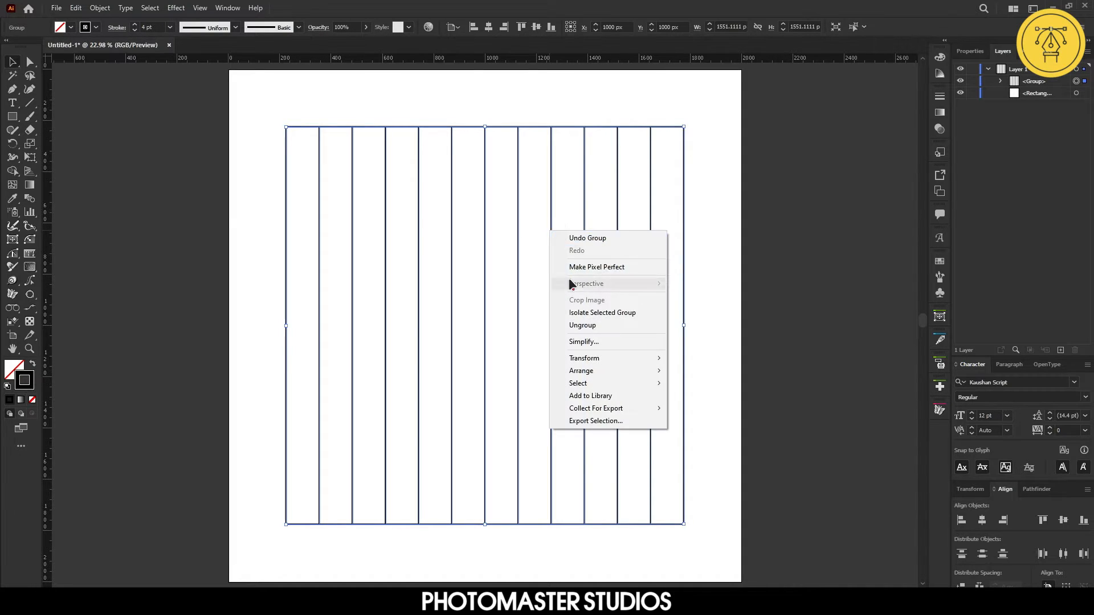
mouse_move(598, 358)
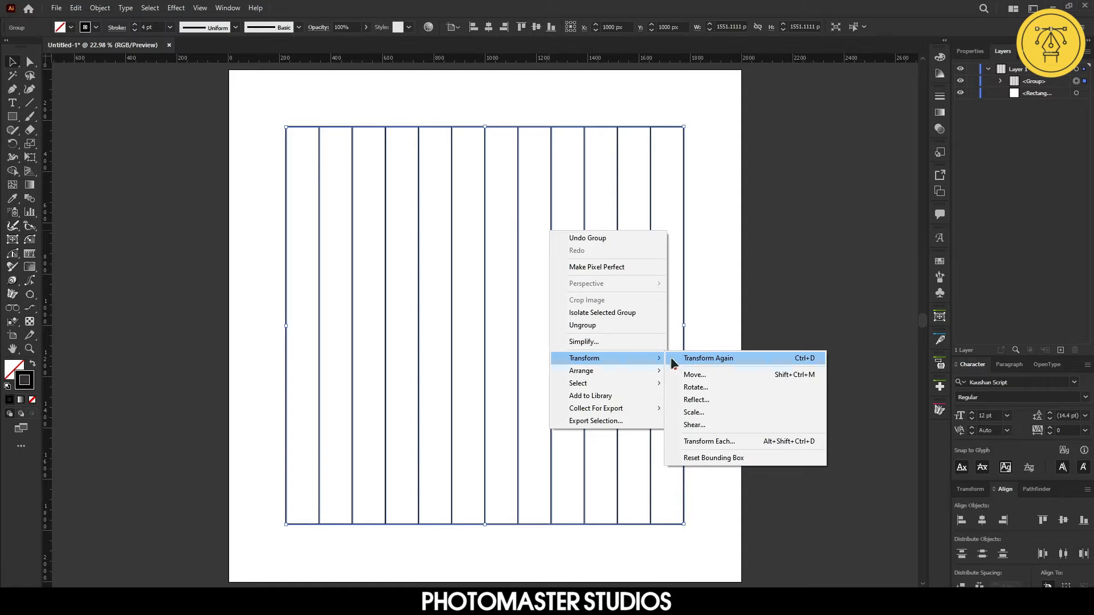
click(696, 388)
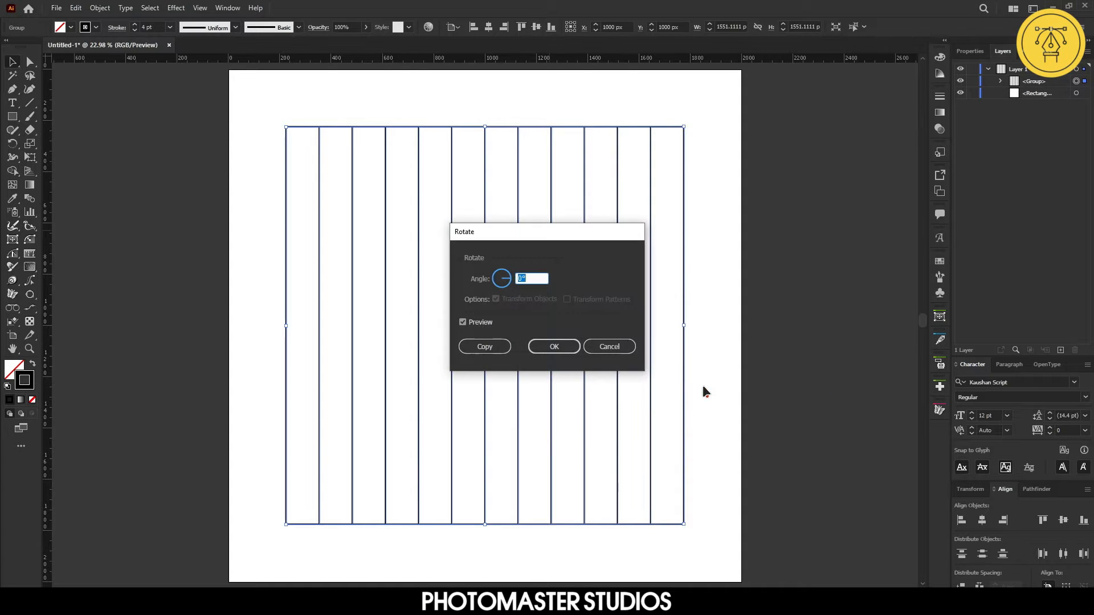
drag(593, 236, 840, 258)
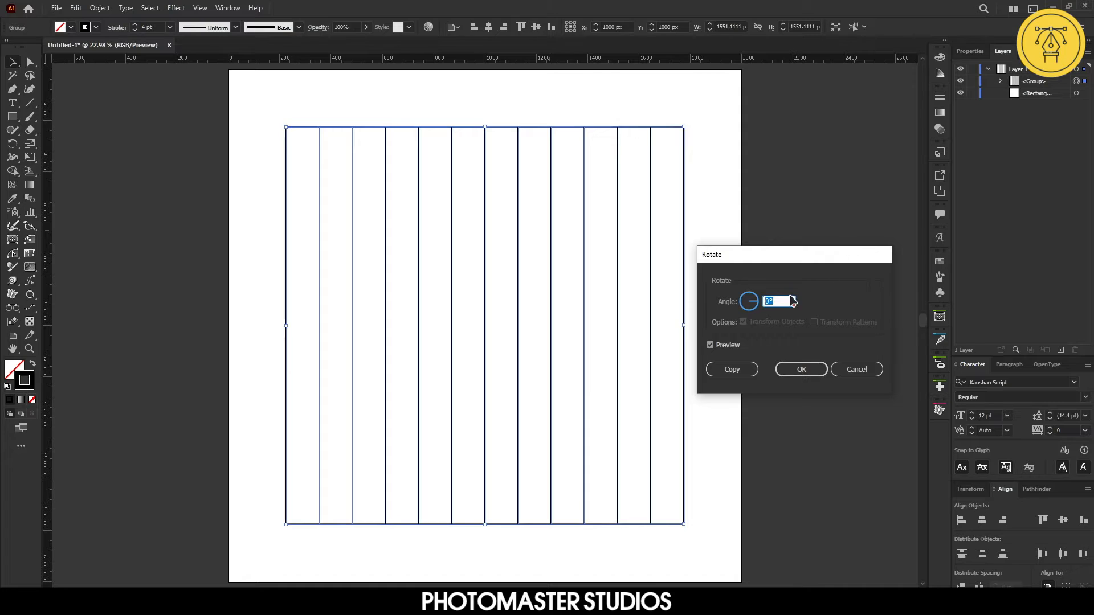
text(9)
click(734, 371)
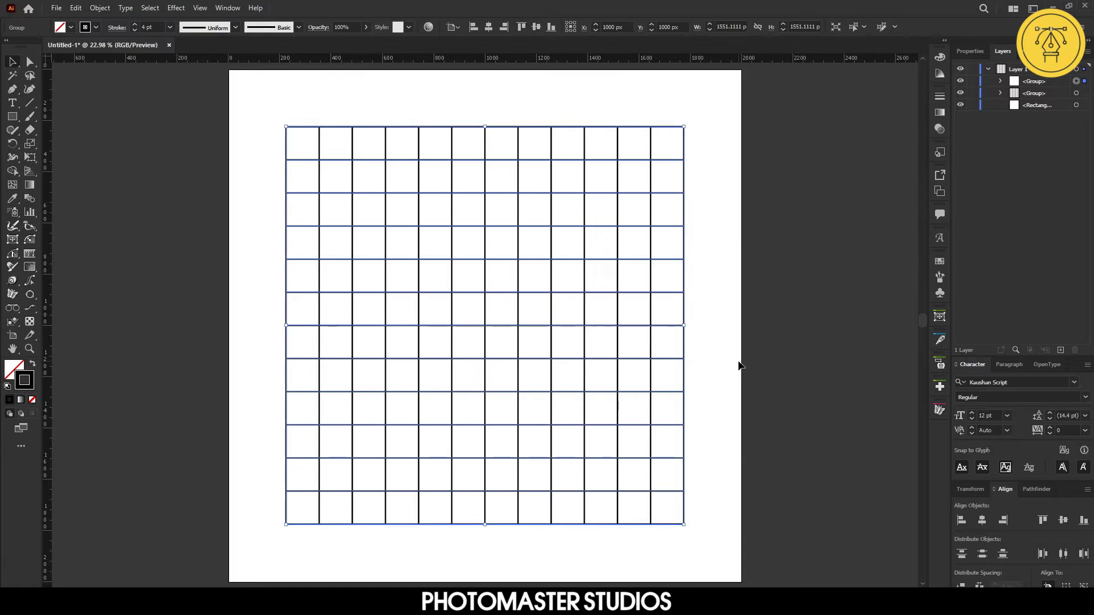
click(155, 184)
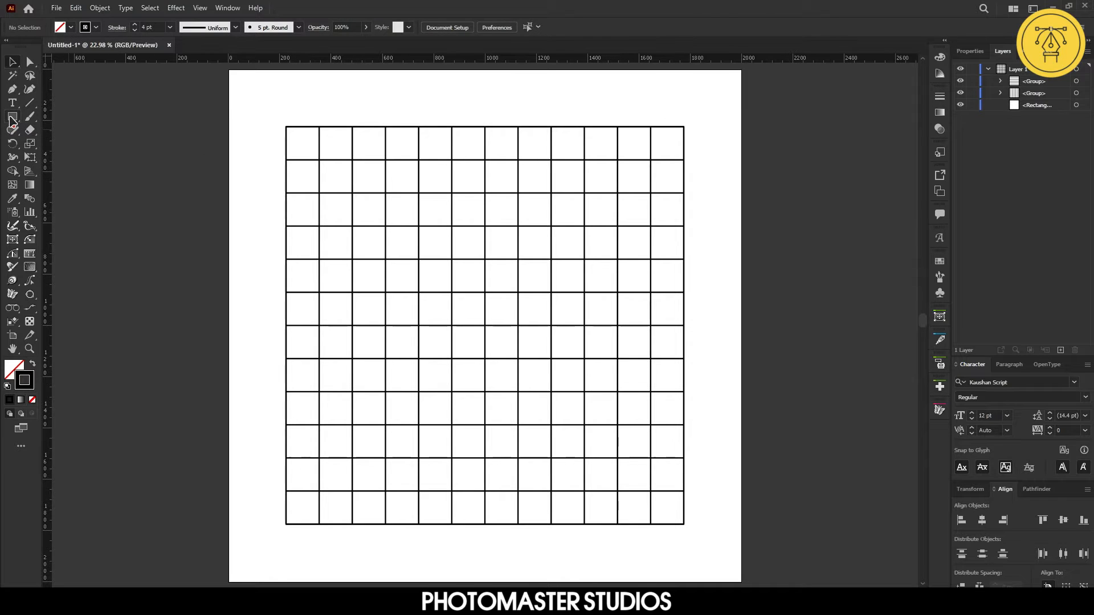
Draw a circle with the Ellipse tool spanning the full square grid, corner to corner
click(12, 116)
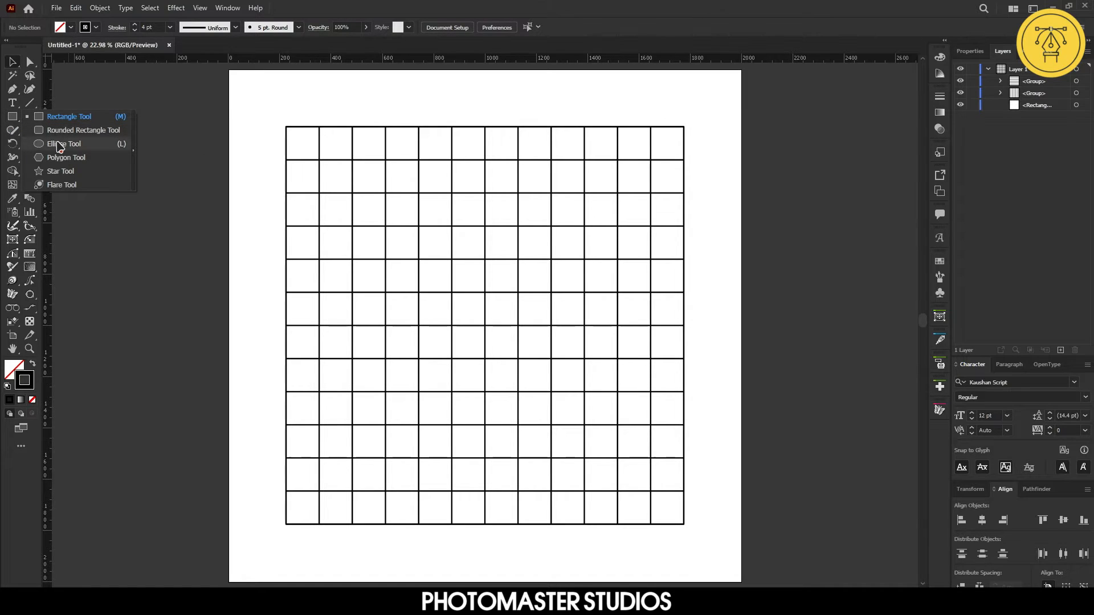
click(60, 145)
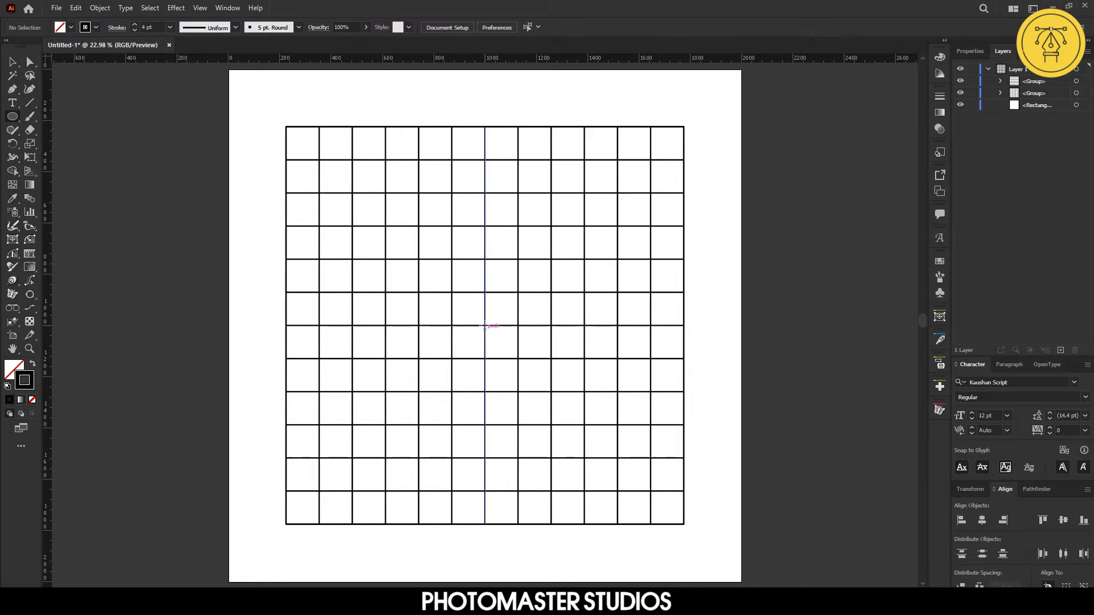
drag(286, 129, 683, 524)
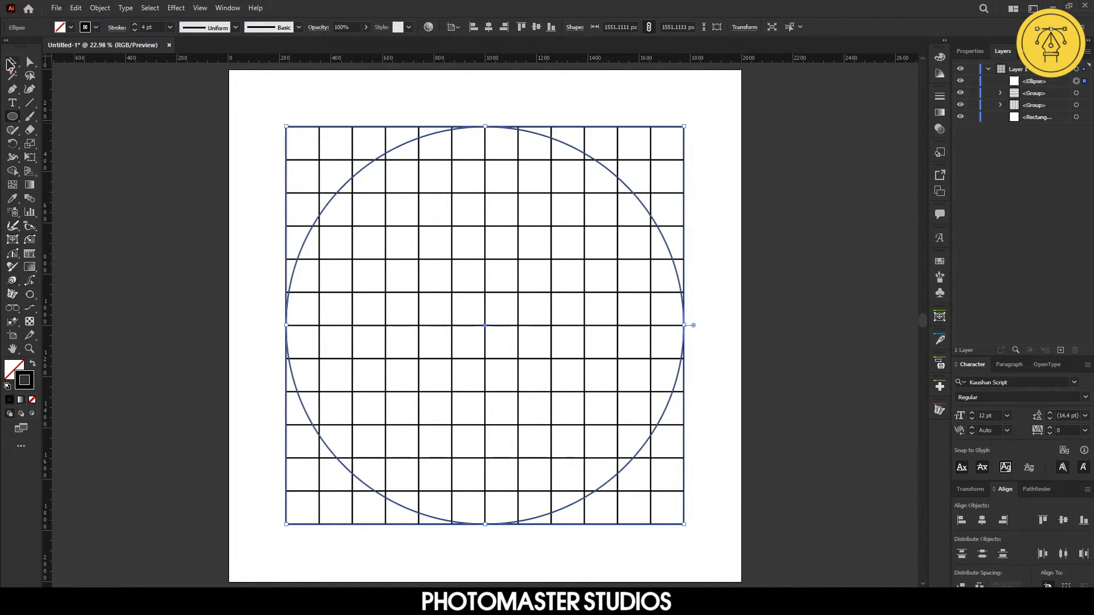
key(v)
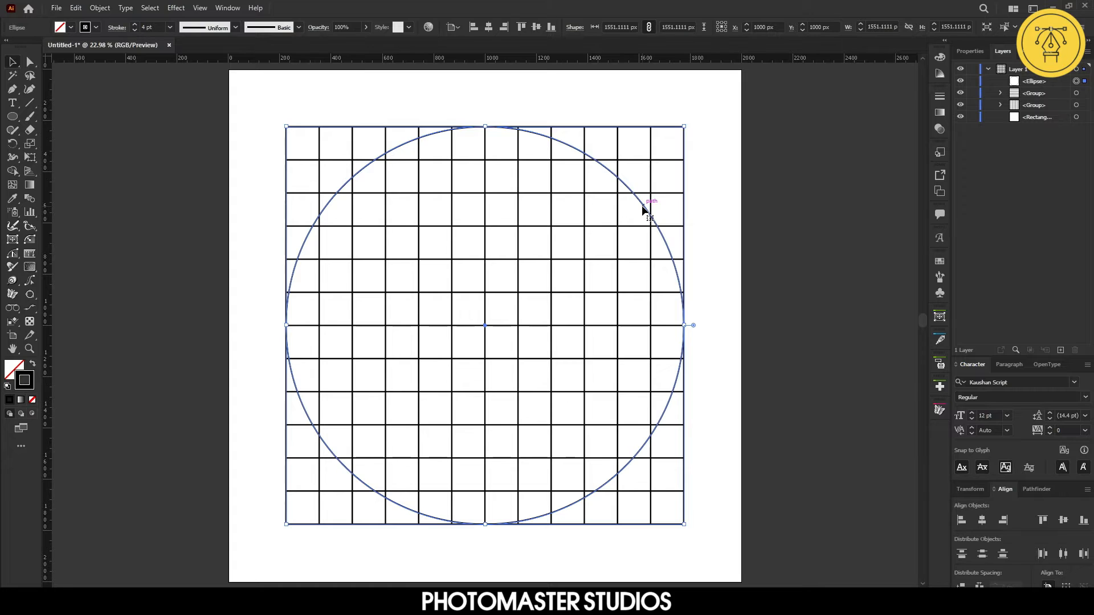
Paste a copy of the circle in front and scale it down one grid cell inward on every side
key(a)
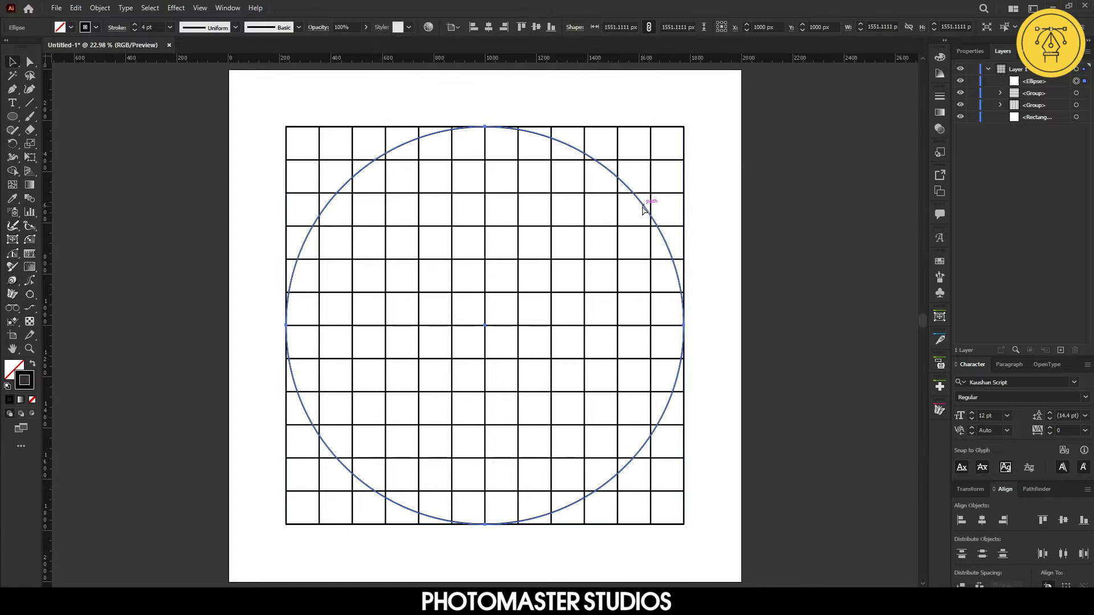
key(ctrl+c)
key(ctrl+f)
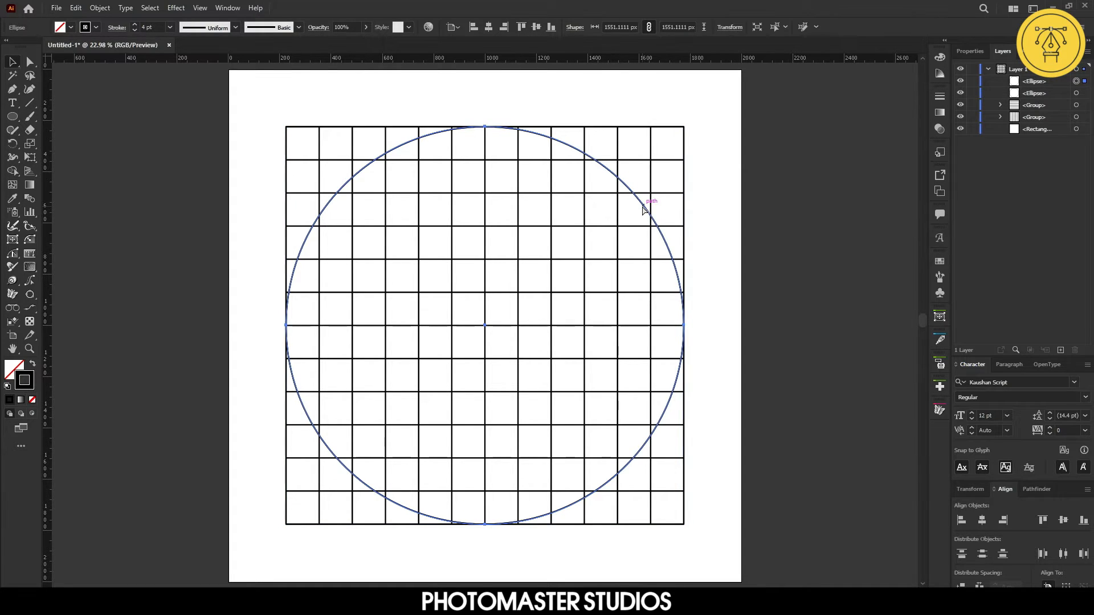
key(v)
drag(686, 528, 651, 501)
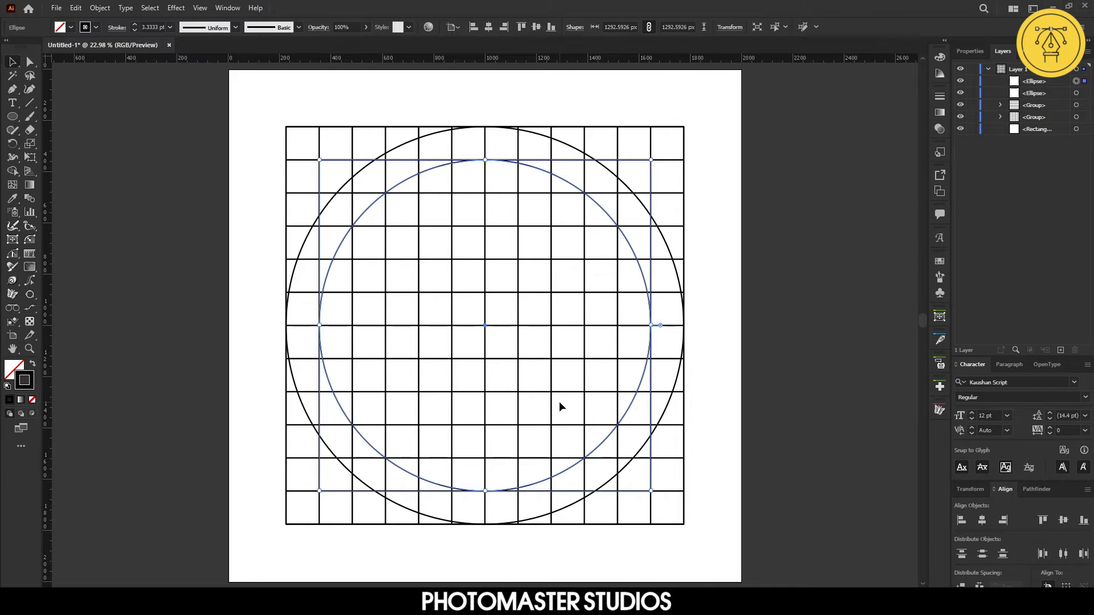
Paste another circle copy in front and scale it to sit two grid cells inside the outer circle
key(a)
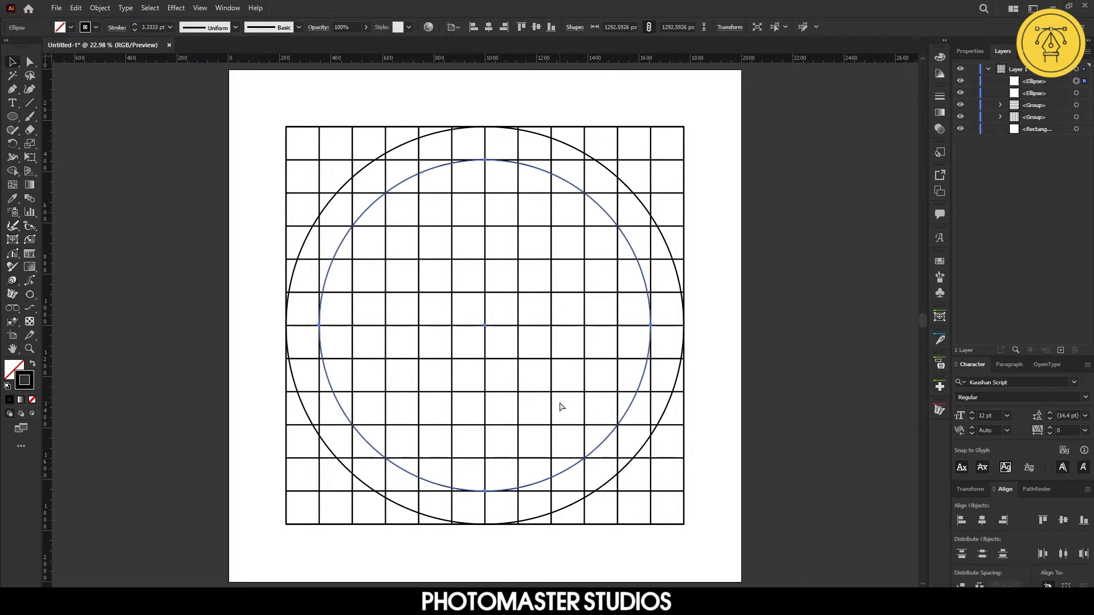
key(ctrl+f)
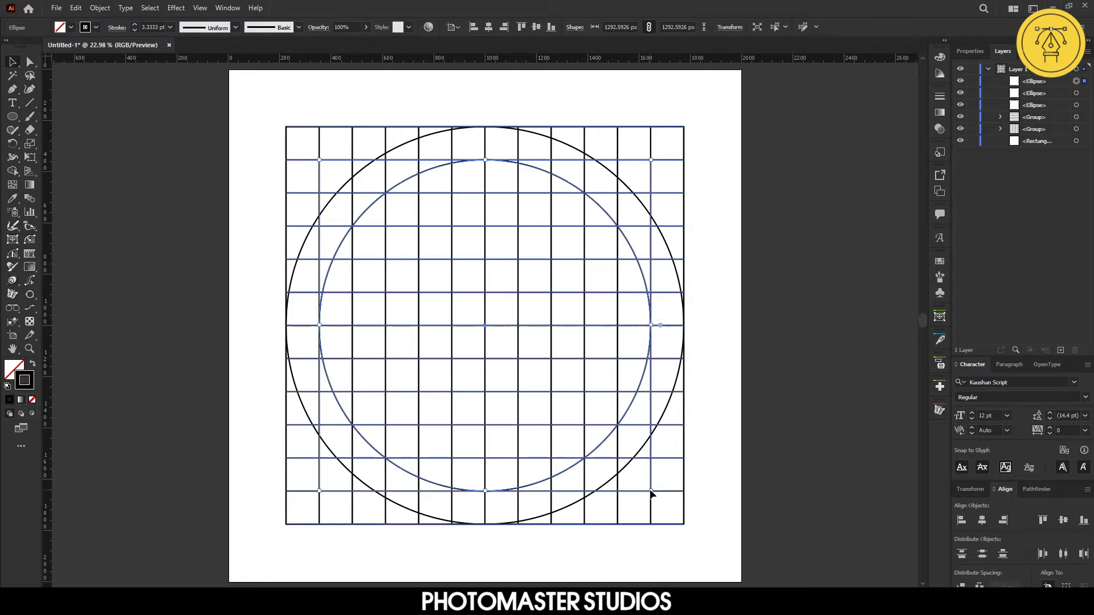
shift+click(651, 491)
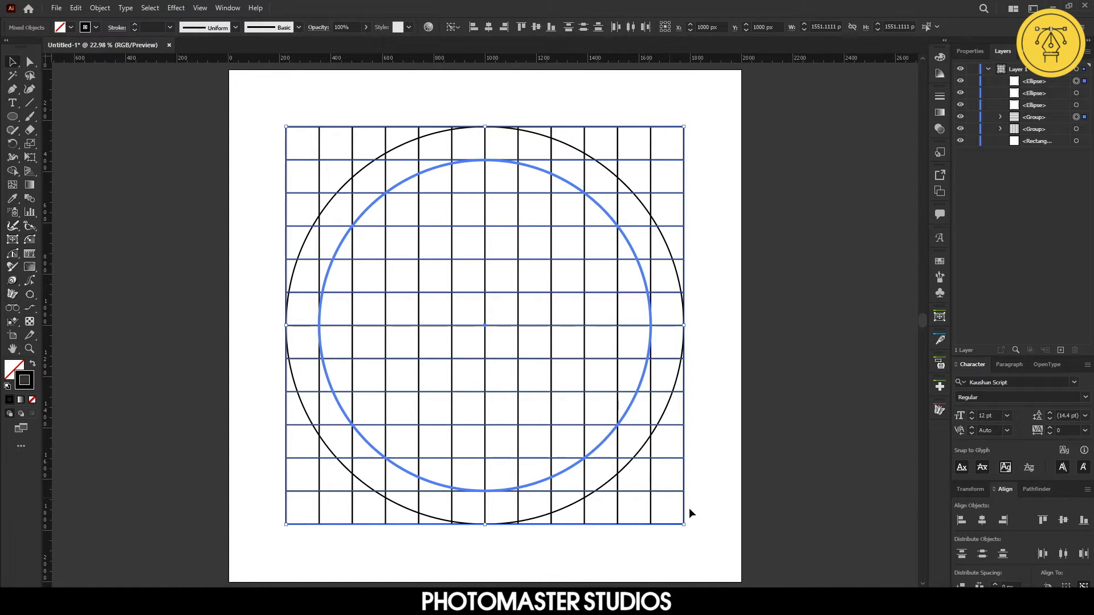
click(1076, 82)
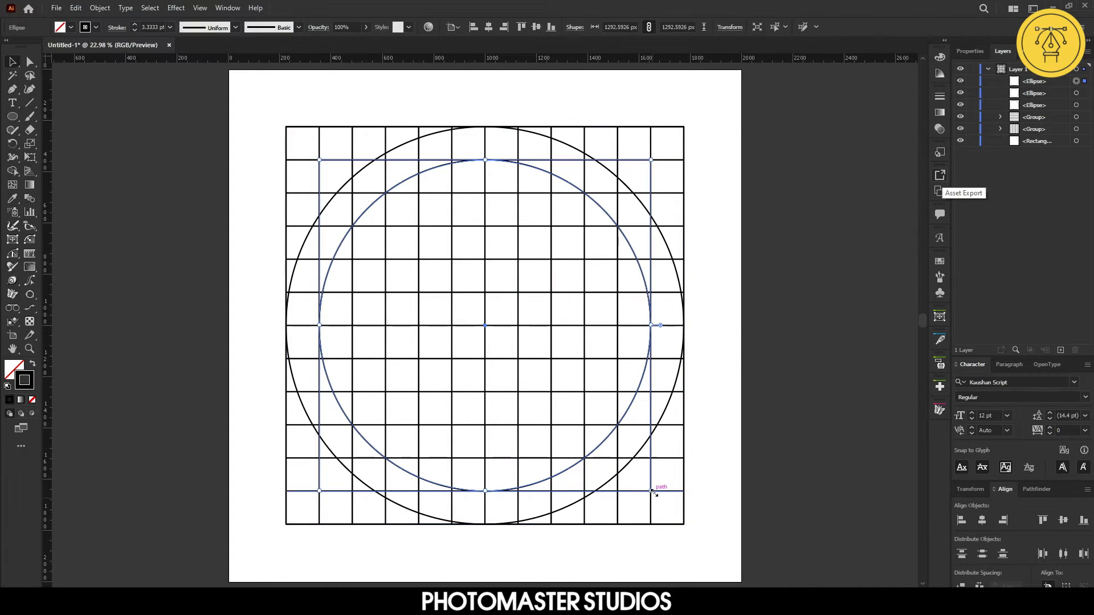
drag(652, 490, 619, 458)
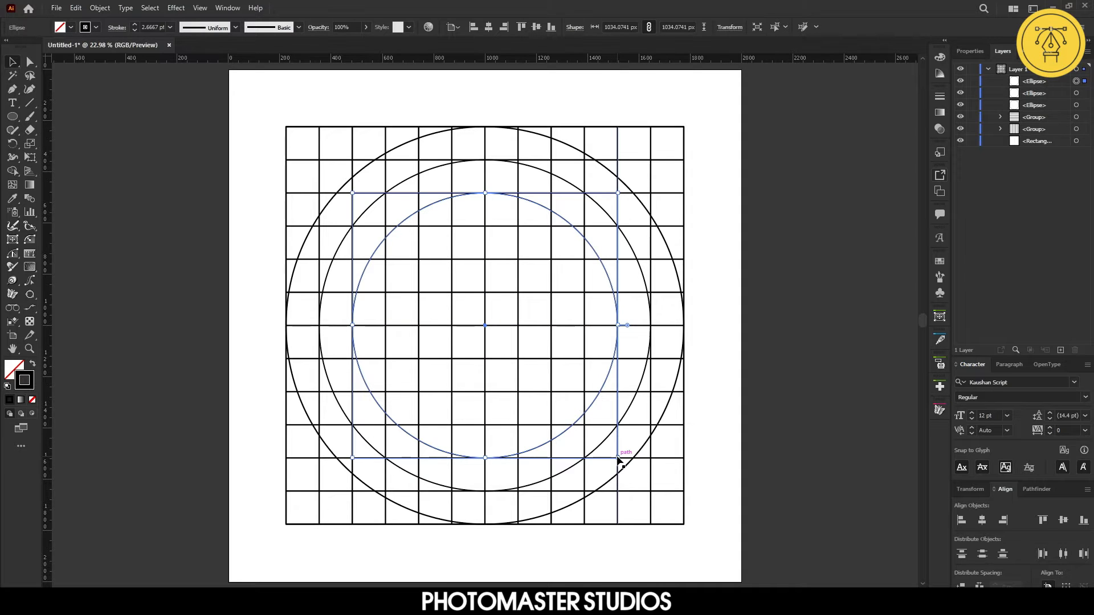
Paste a copy of that circle in front and scale it down to a circle four cells across the grid centre
key(ctrl+c)
key(ctrl+f)
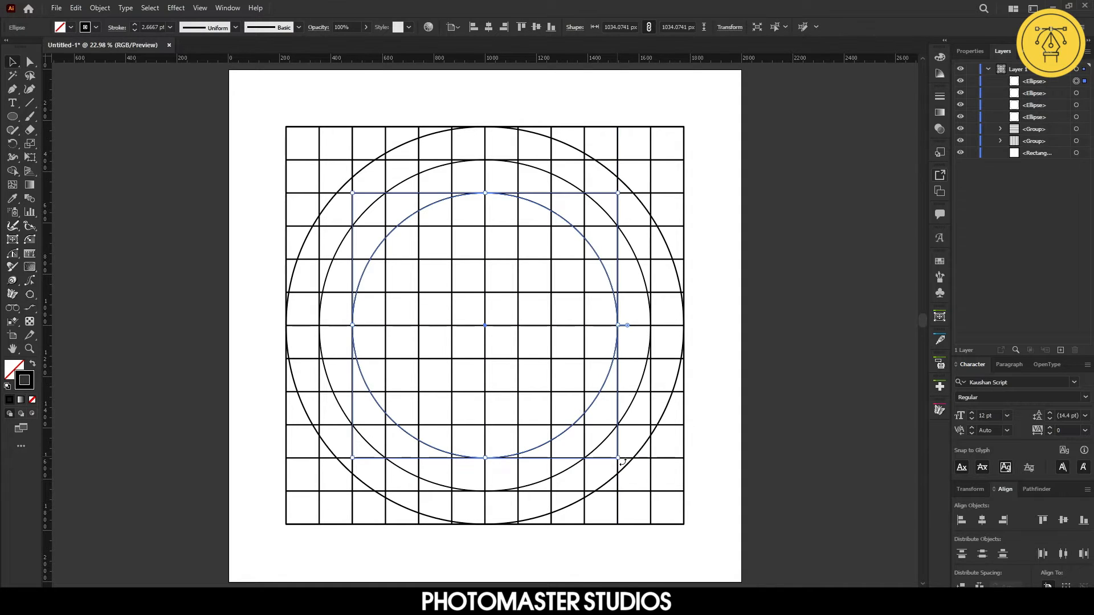
drag(618, 458, 585, 424)
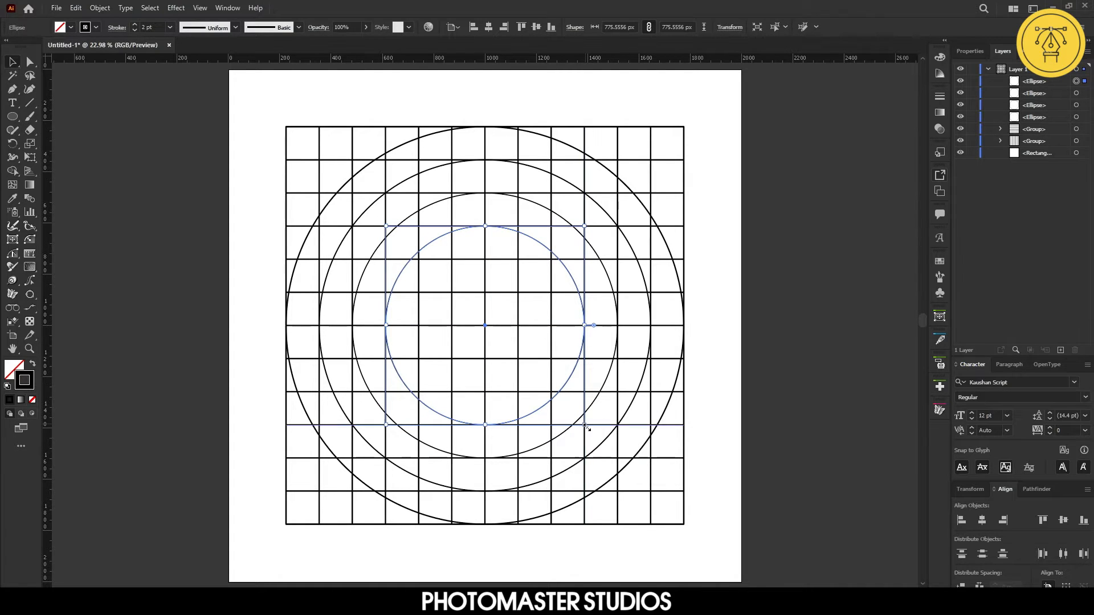
drag(586, 427, 555, 391)
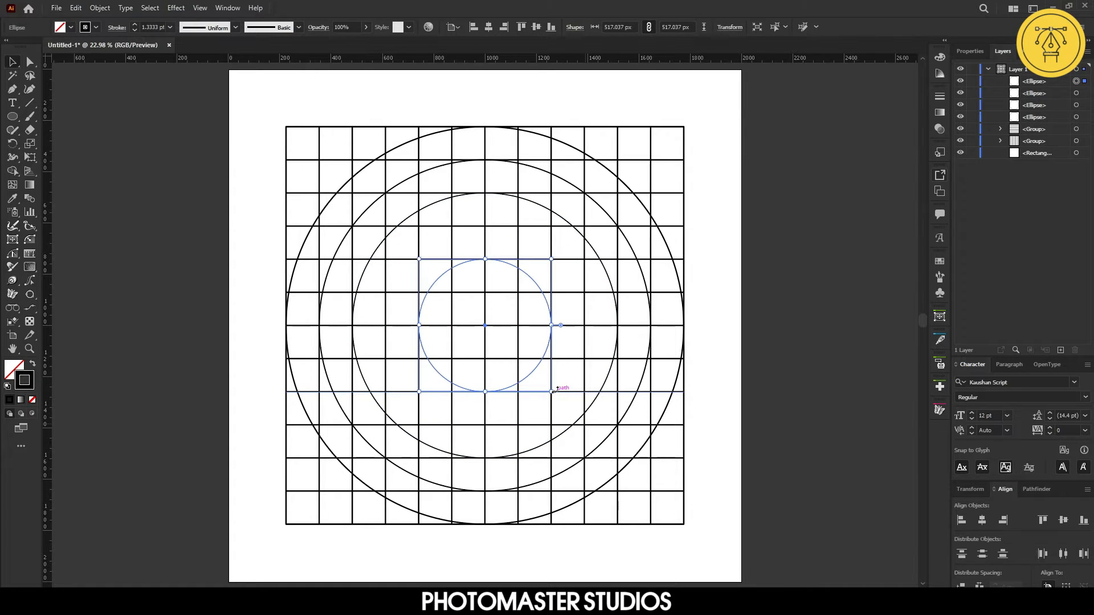
Paste a copy in front and scale it down to a two-cell circle at the centre, then deselect
key(ctrl+c)
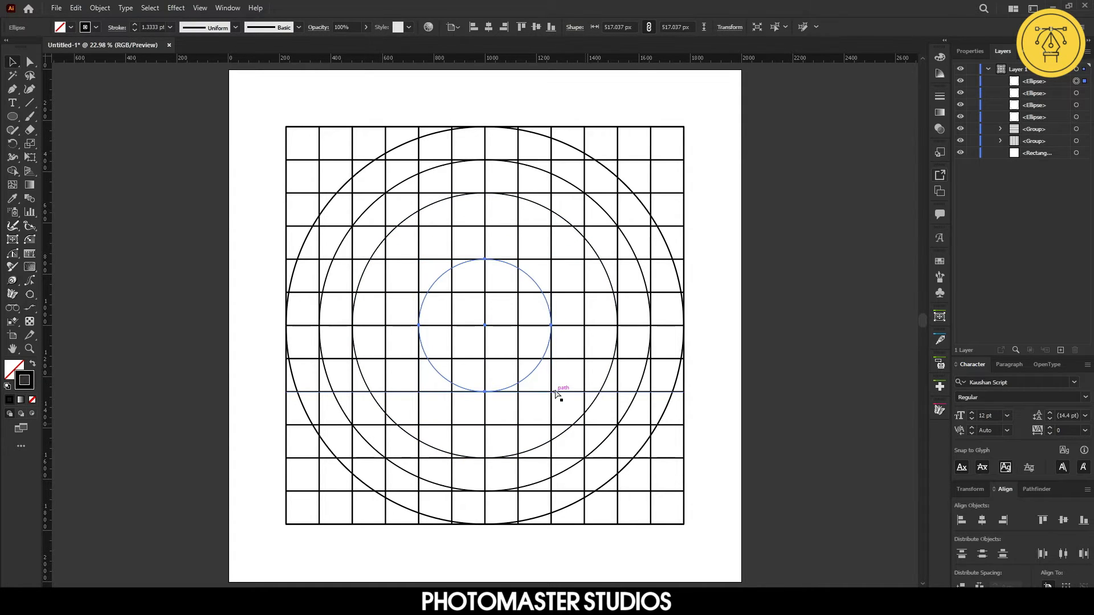
key(ctrl+f)
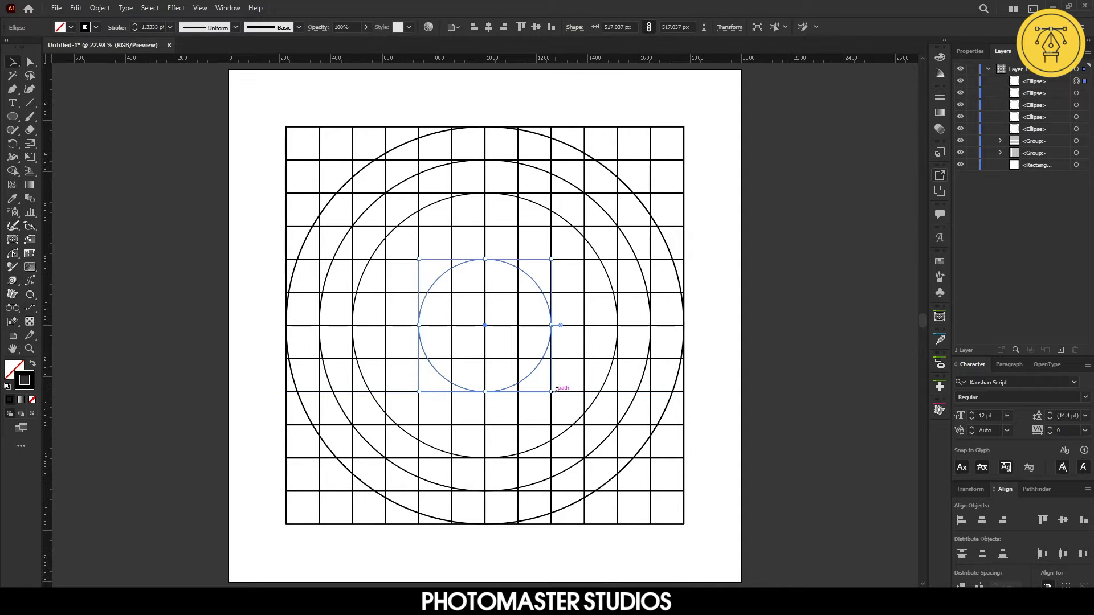
drag(555, 391, 519, 359)
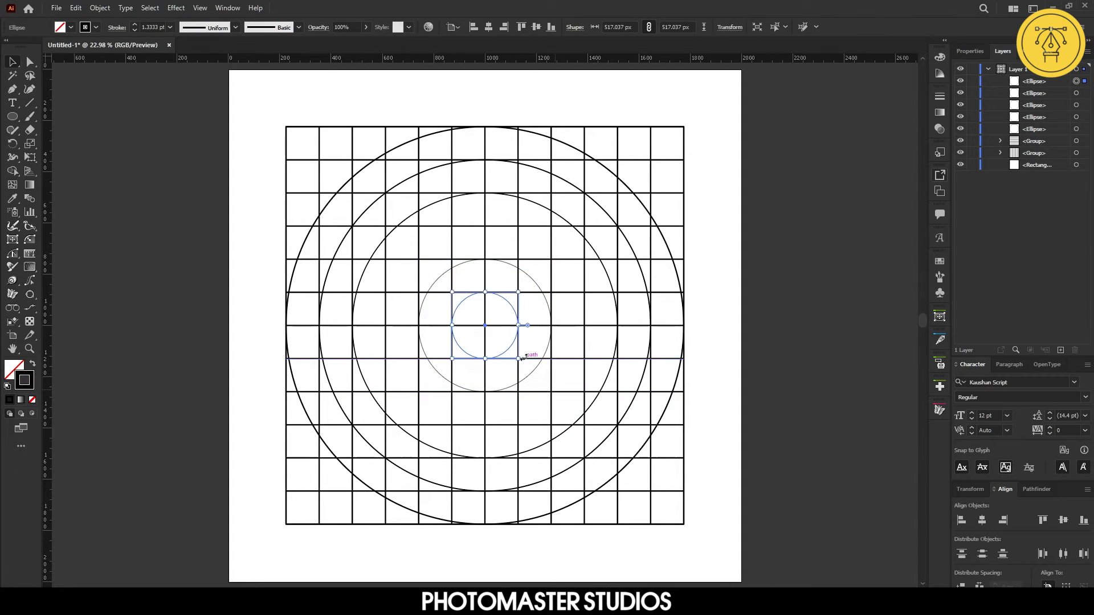
click(799, 433)
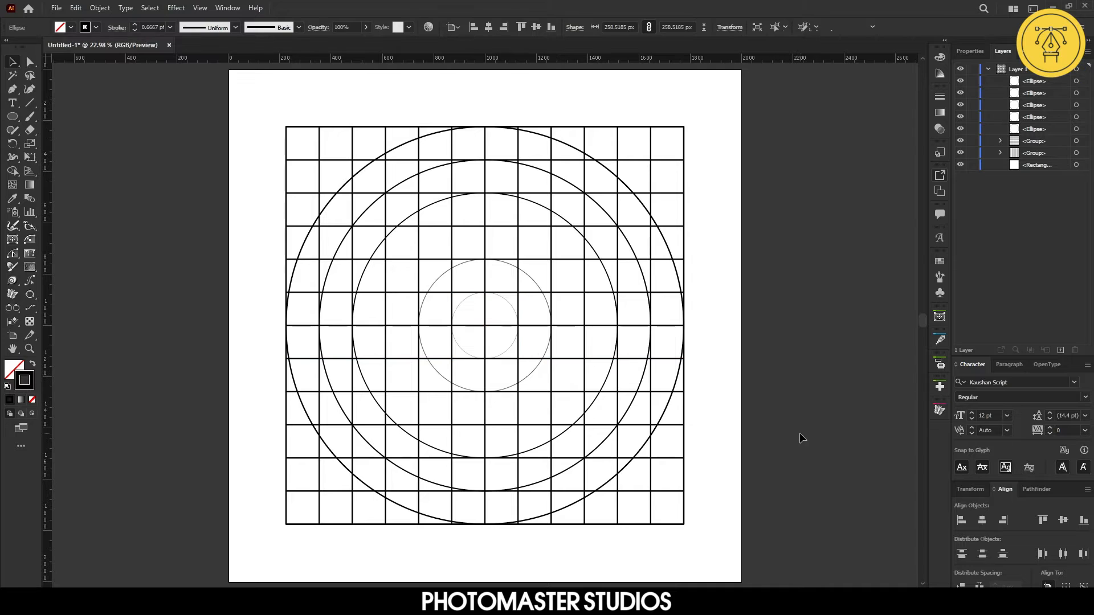
Paste a copy of the four-cell circle in front and scale it up to fill the gap three cells inside the outer circle
click(518, 324)
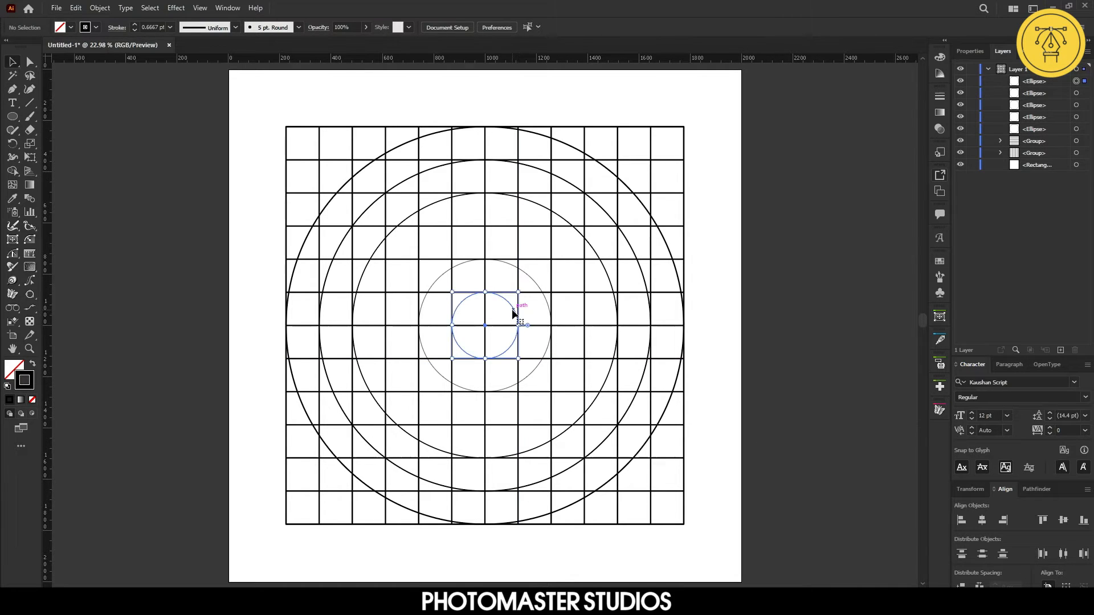
shift+click(545, 302)
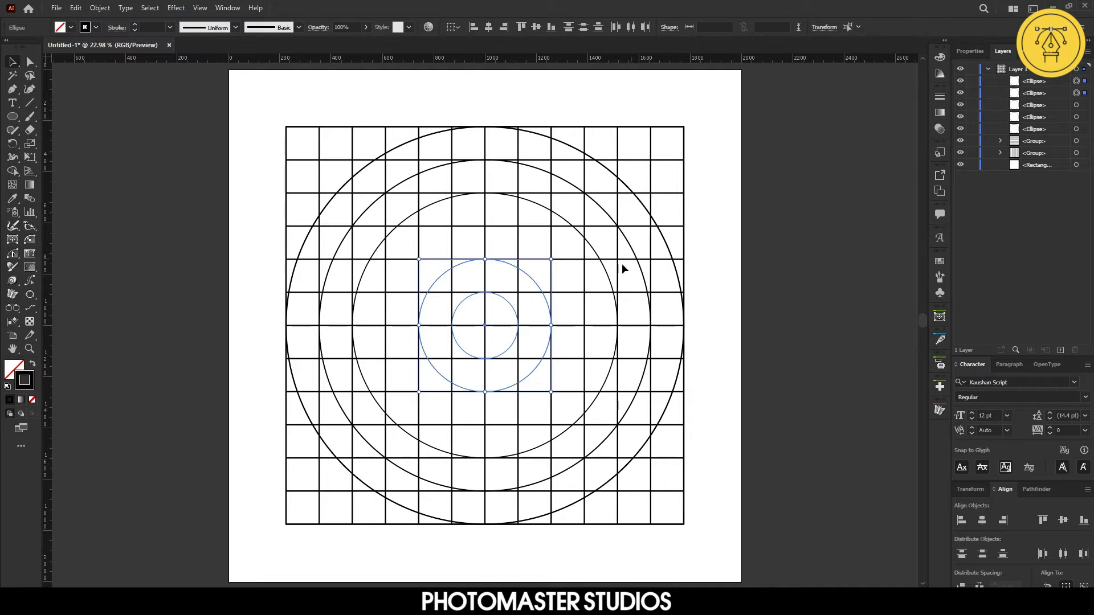
click(777, 330)
click(539, 290)
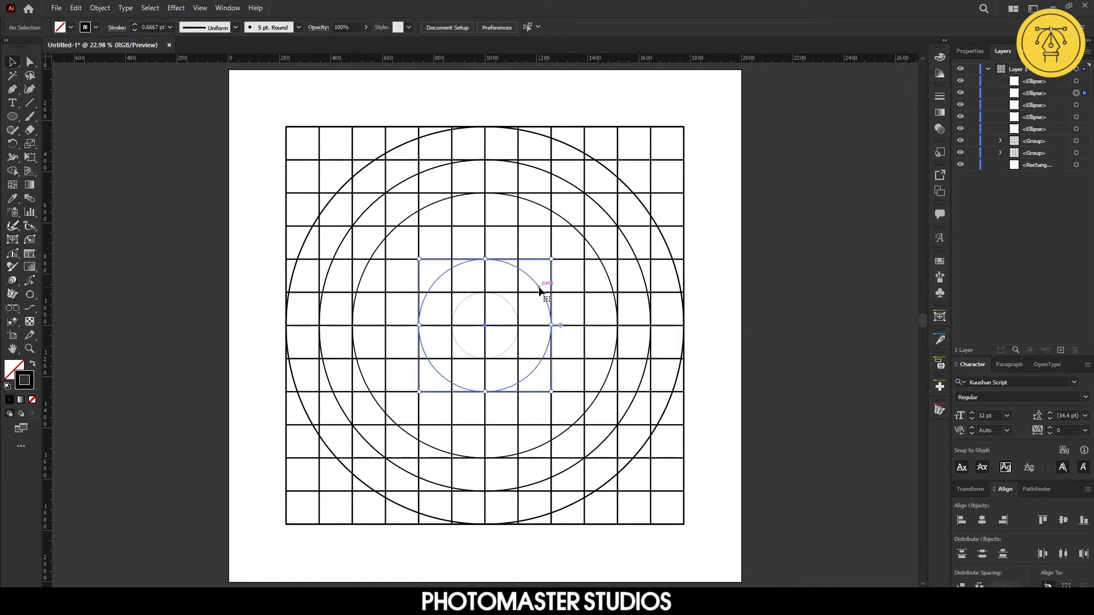
key(ctrl+c)
key(ctrl+f)
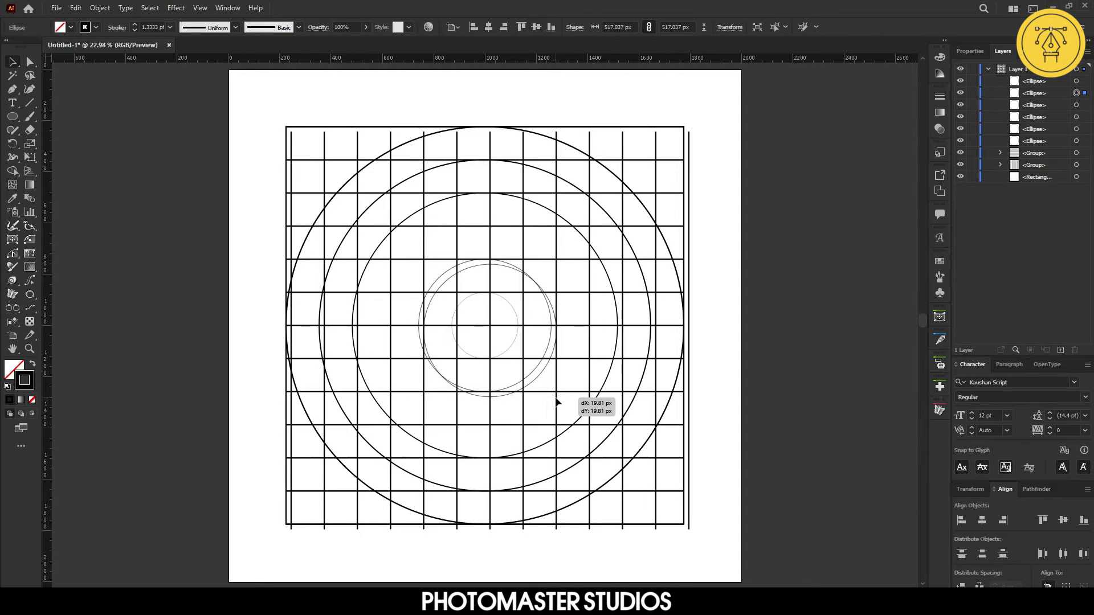
shift+click(555, 396)
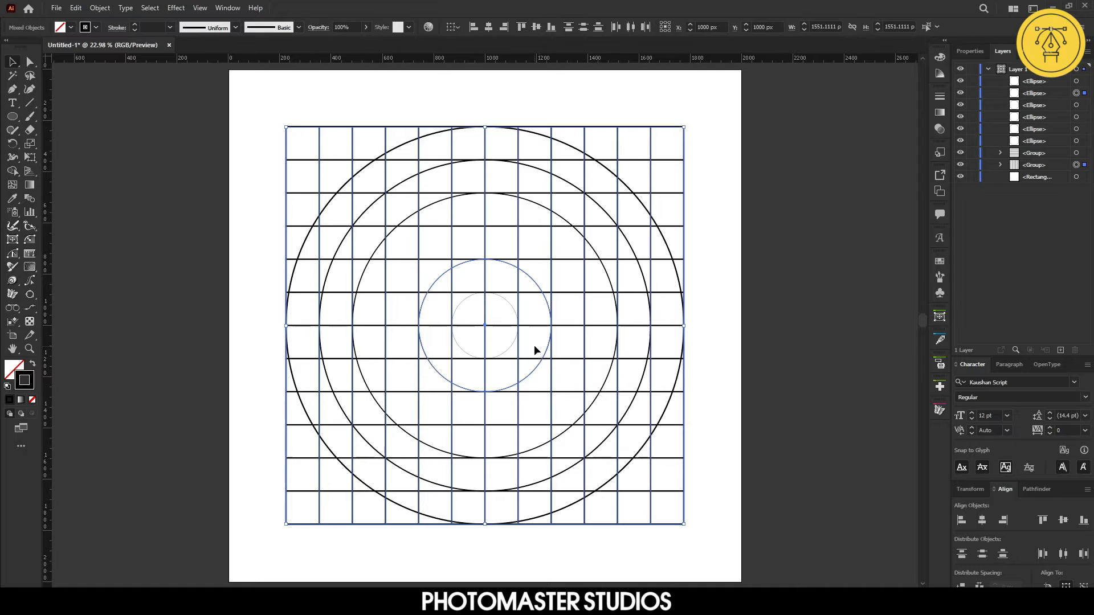
click(547, 352)
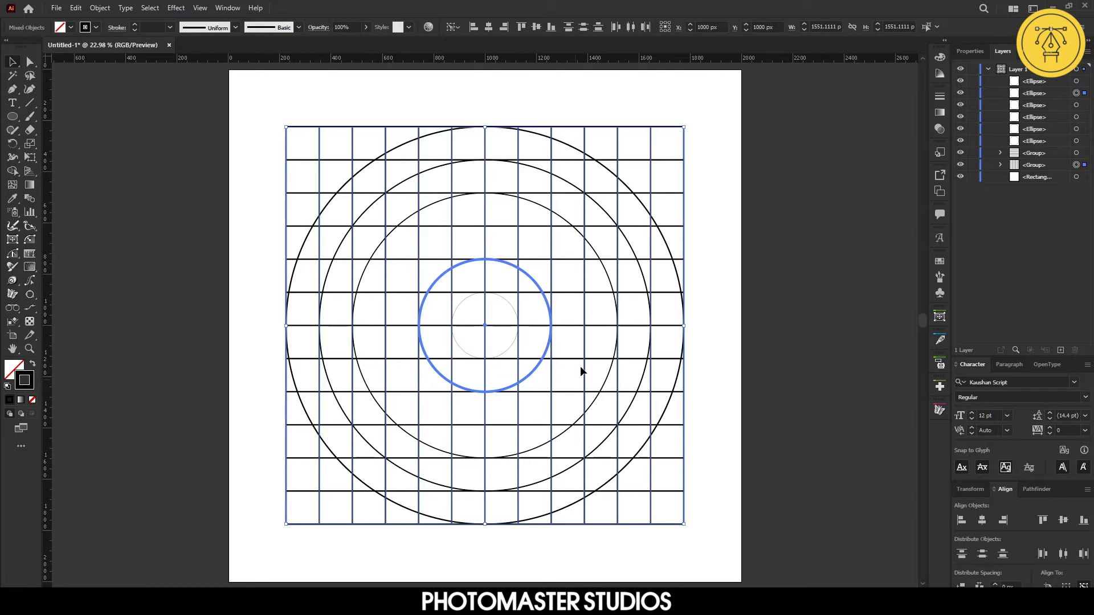
click(117, 163)
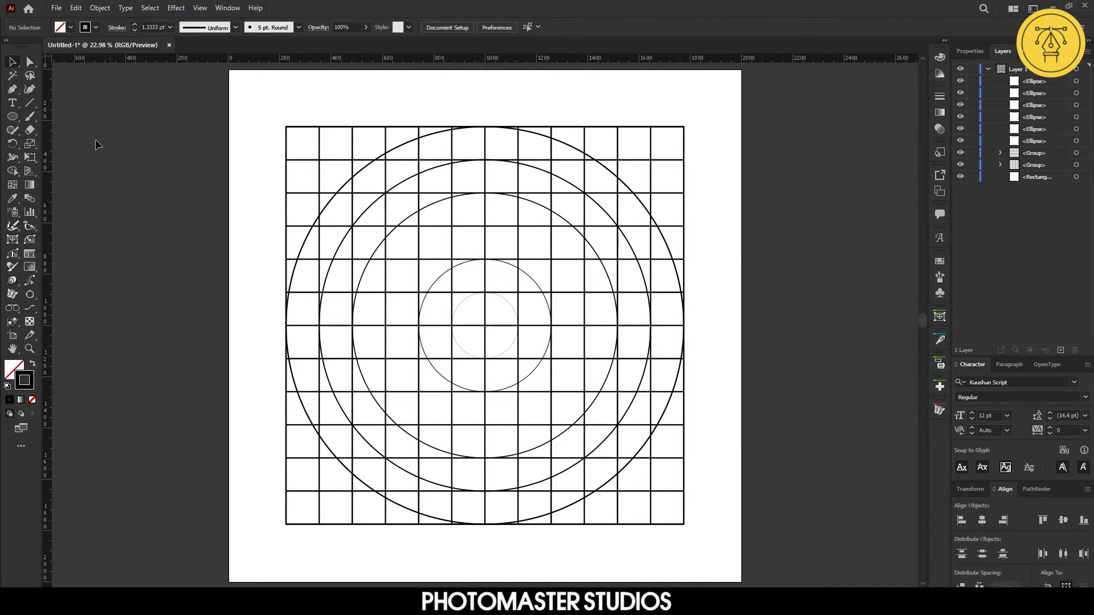
click(440, 277)
drag(550, 391, 584, 427)
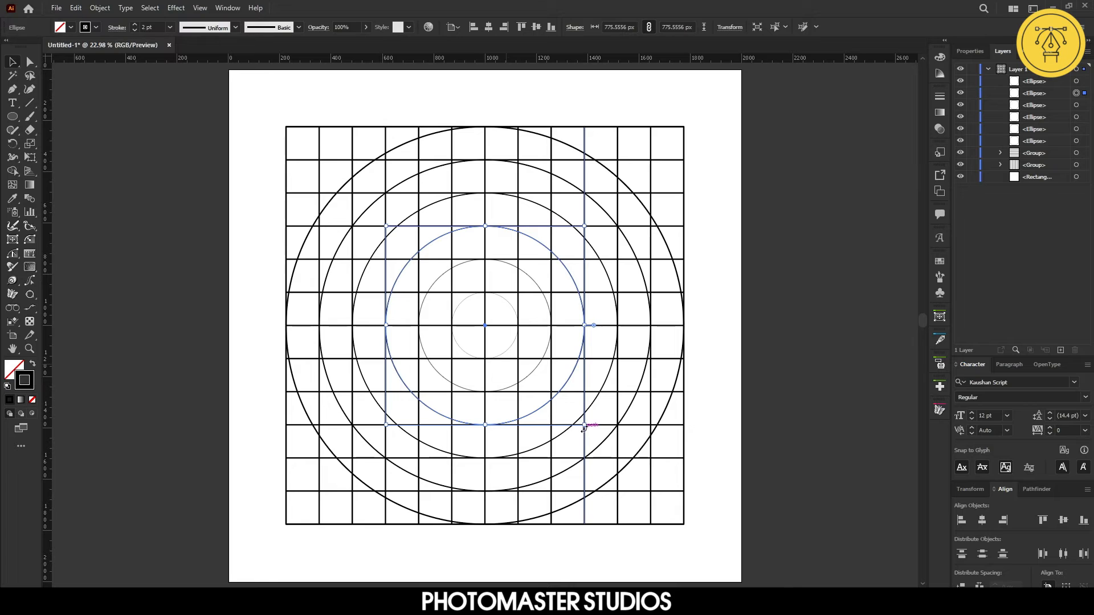
Select all six concentric circles and set their stroke weight to 4 pt, then deselect
click(1076, 82)
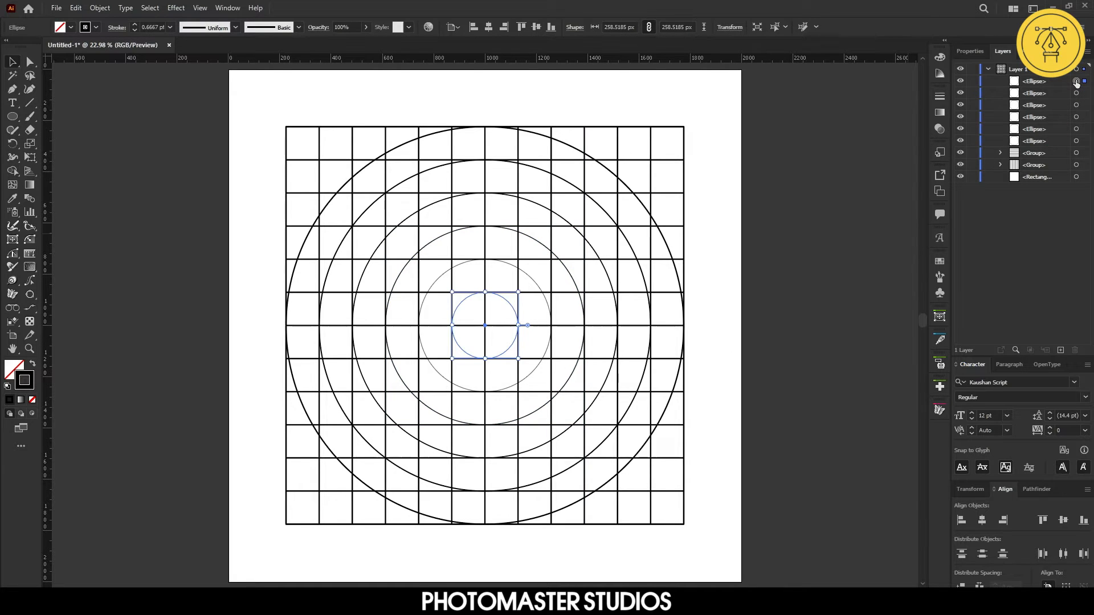
shift+click(1076, 142)
click(974, 51)
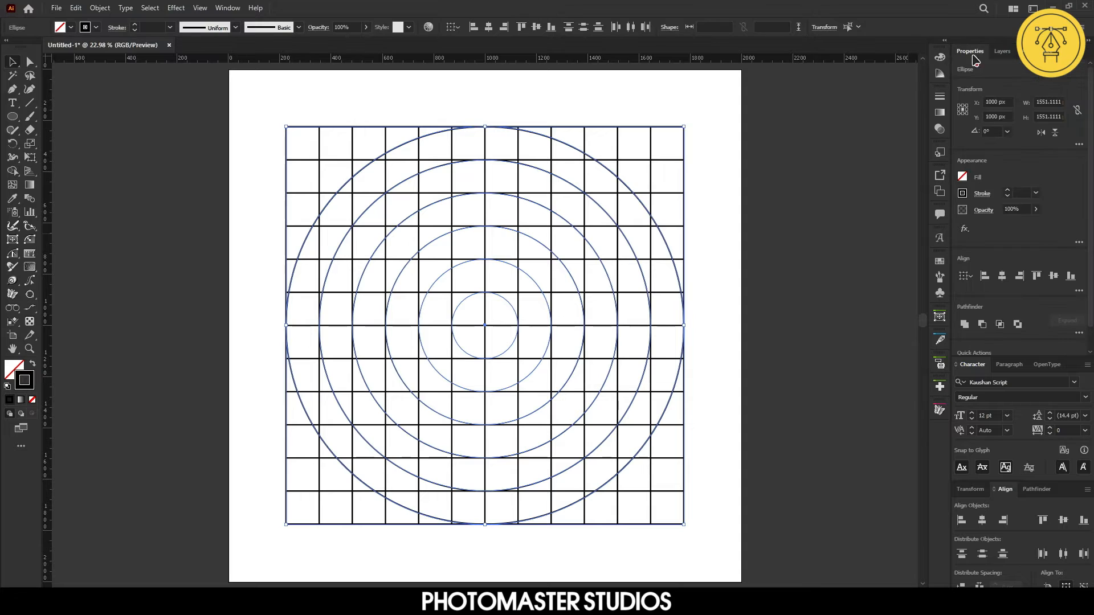
click(1035, 193)
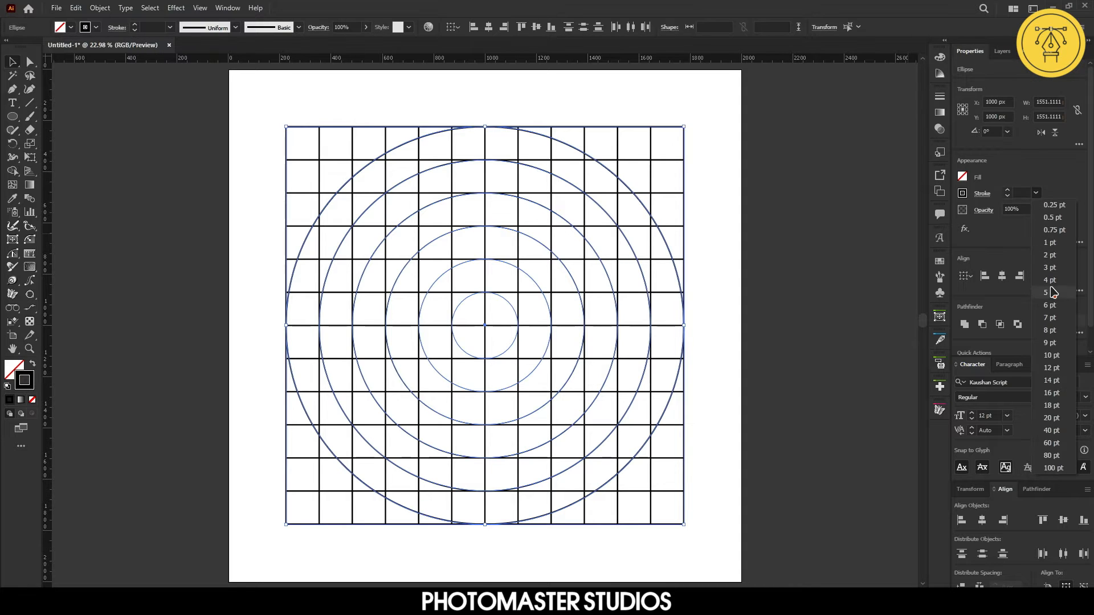
click(1050, 281)
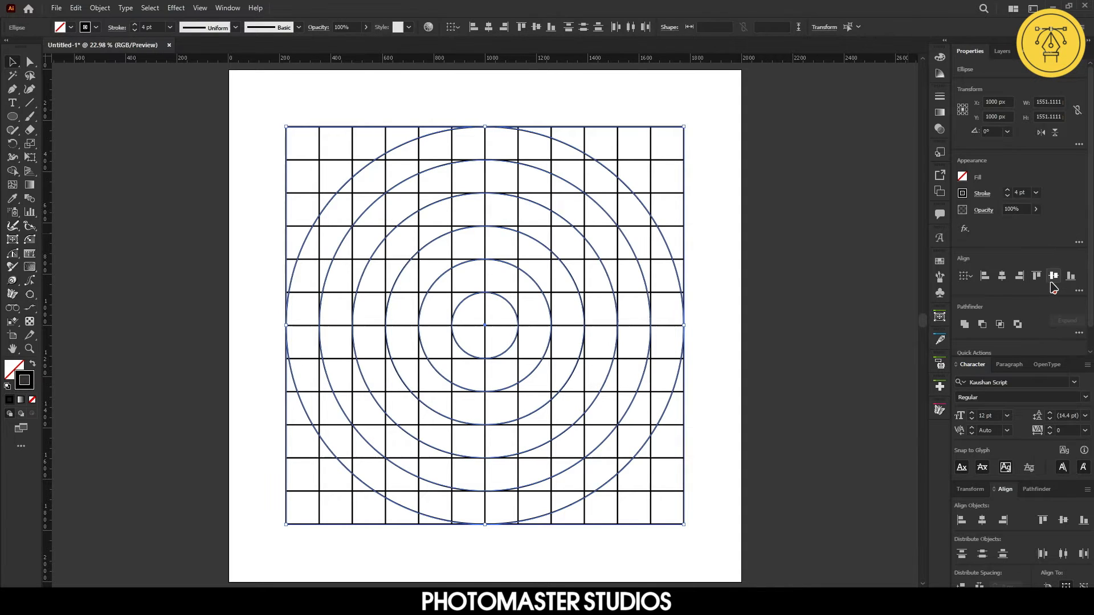
click(771, 322)
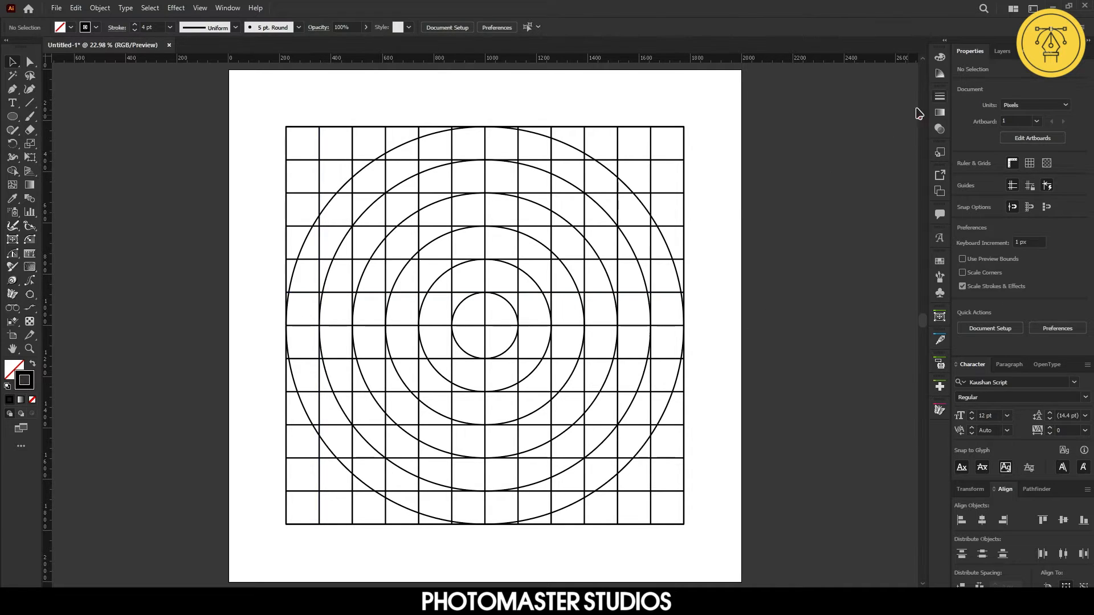
Select all the grid and circles, then with the Shape Builder tool merge cells into a G letter shape
drag(188, 97, 786, 560)
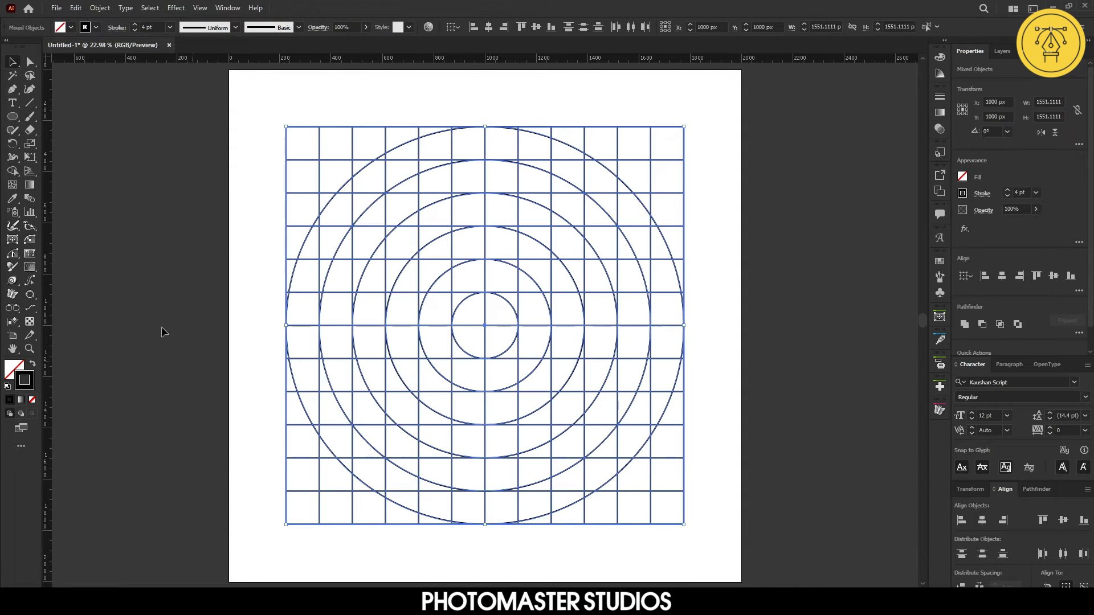
click(12, 171)
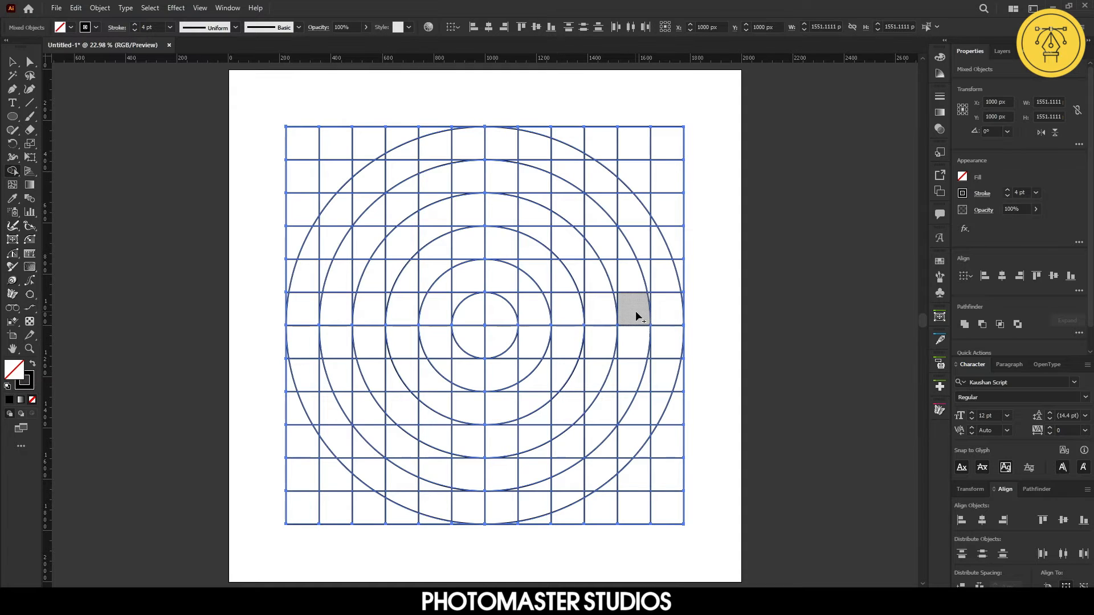
mouse_move(638, 315)
mouse_down()
mouse_move(338, 309)
mouse_move(341, 359)
mouse_move(379, 428)
mouse_move(457, 467)
mouse_move(550, 465)
mouse_move(597, 417)
mouse_move(597, 375)
mouse_move(633, 381)
mouse_move(621, 402)
mouse_move(609, 379)
mouse_move(591, 373)
mouse_move(501, 374)
mouse_move(499, 406)
mouse_up()
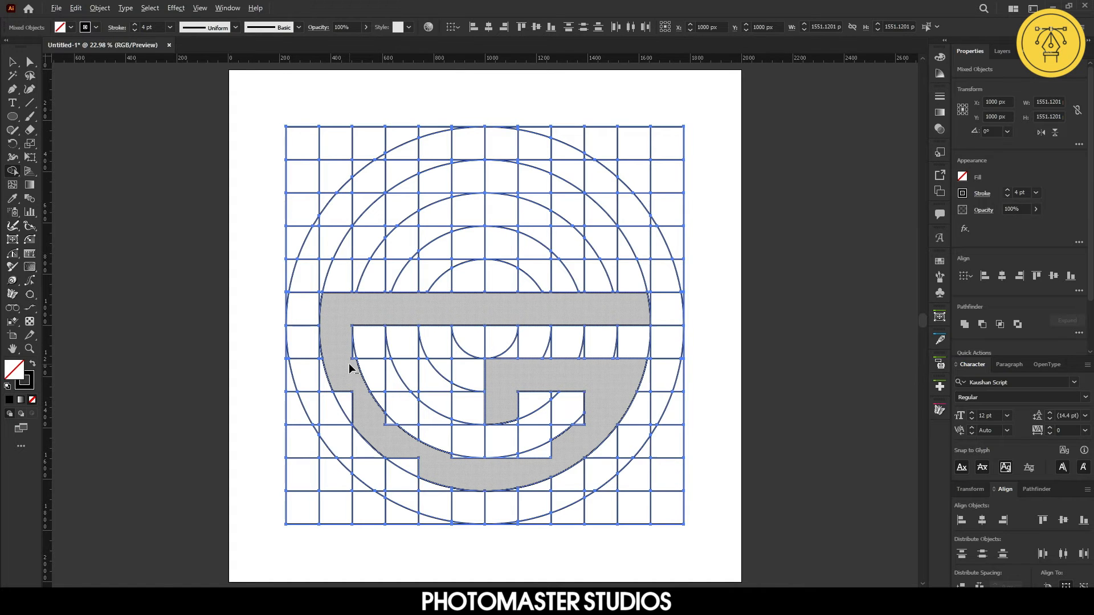
Merge the small slivers along the G's inner left curve into the letter shape
scroll(350, 368, up, 8)
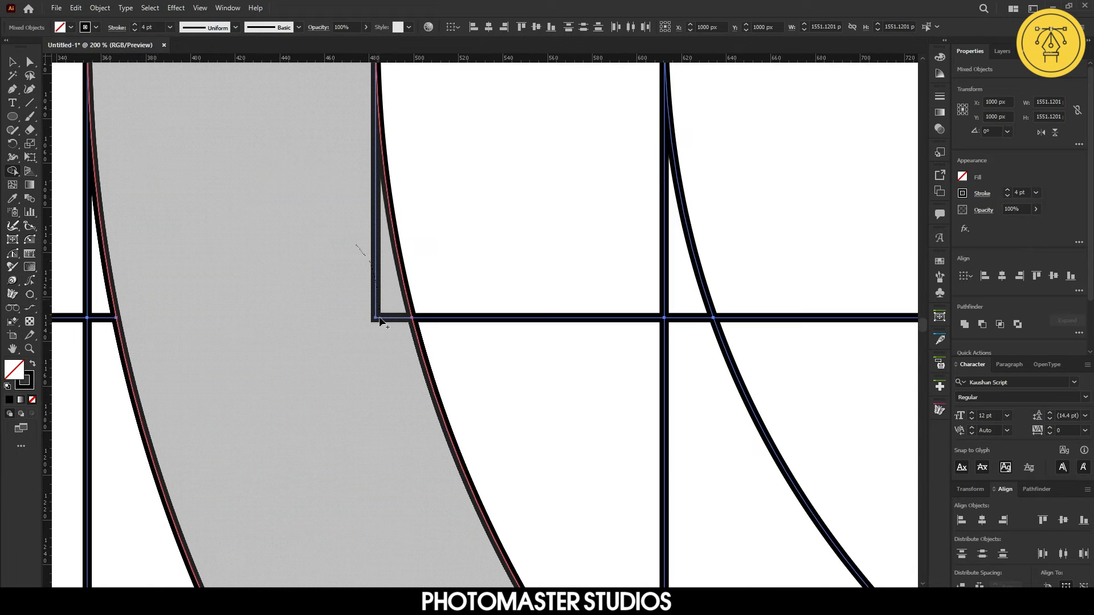
alt+click(379, 344)
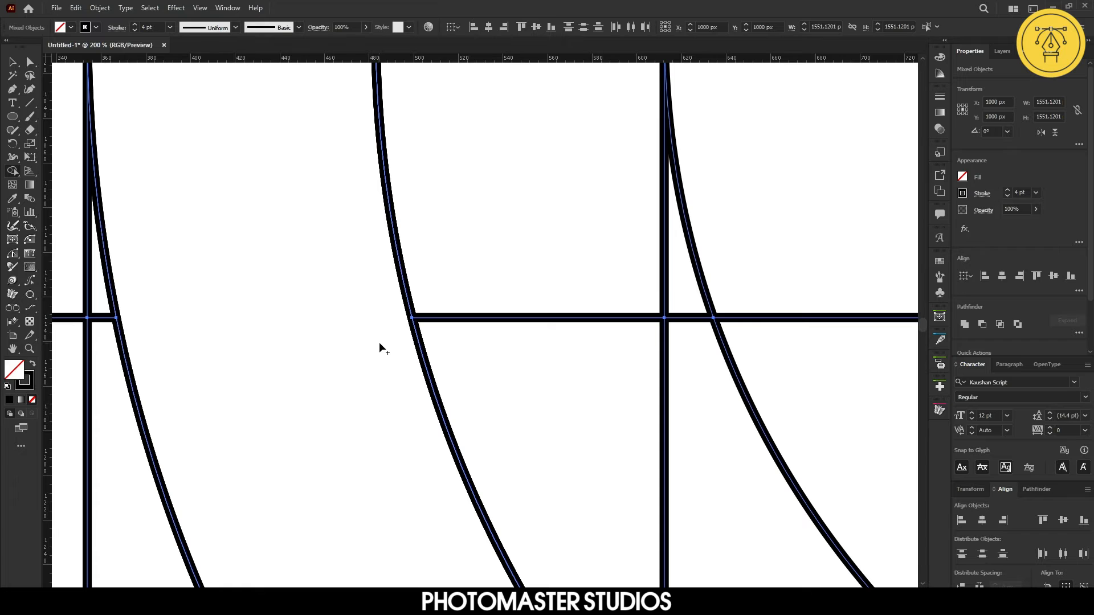
scroll(379, 344, down, 3)
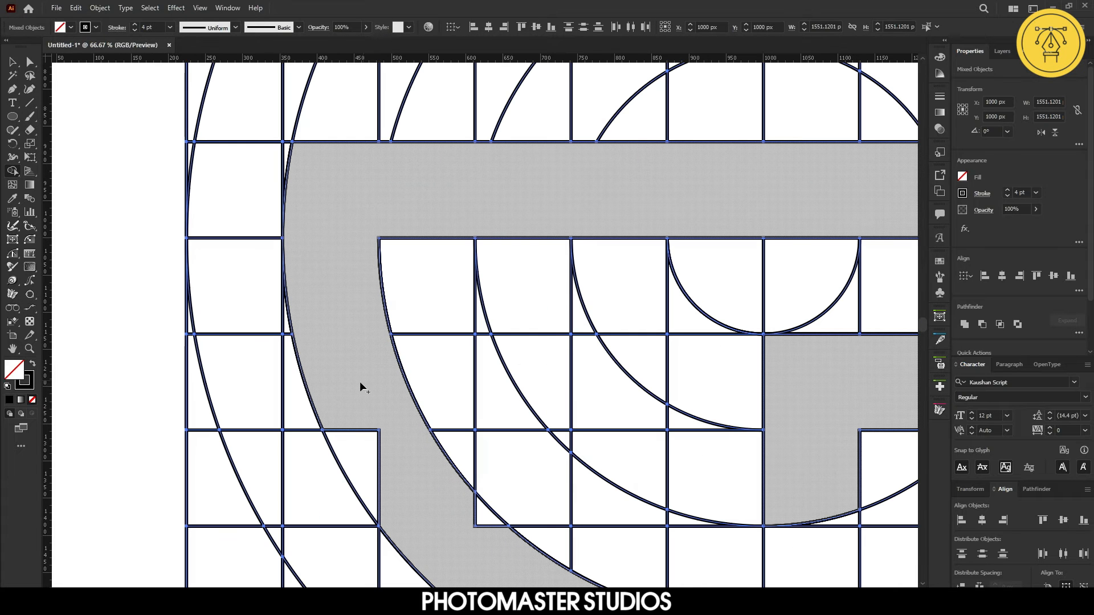
mouse_move(362, 388)
mouse_down()
mouse_move(353, 443)
mouse_move(383, 489)
mouse_move(410, 500)
mouse_up()
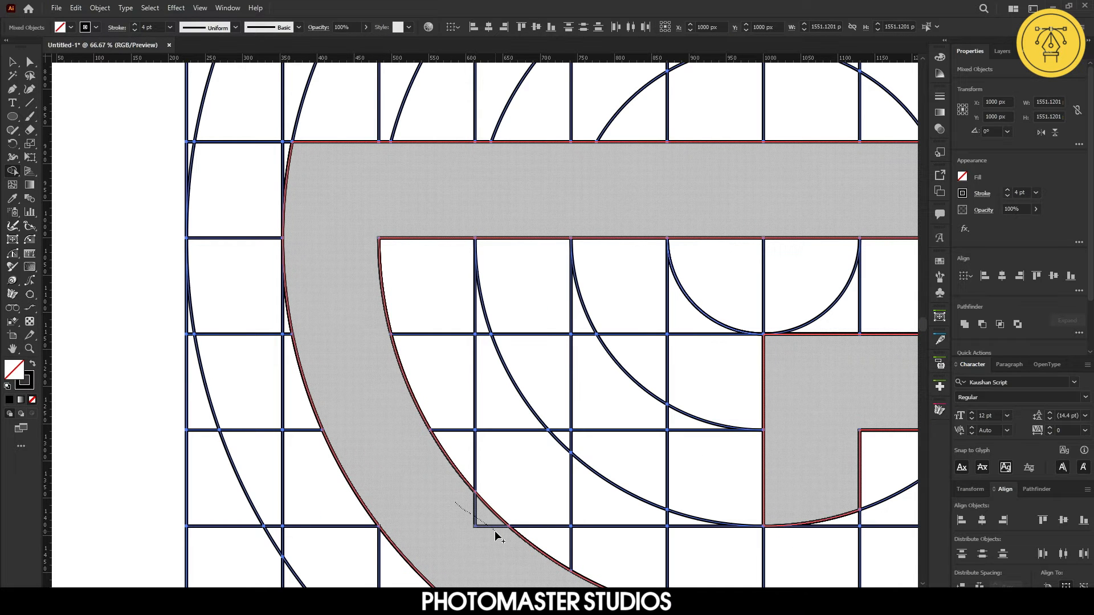
Merge the leftover slivers along the G's bottom curve and crossbar into the letter shape
scroll(496, 534, down, 3)
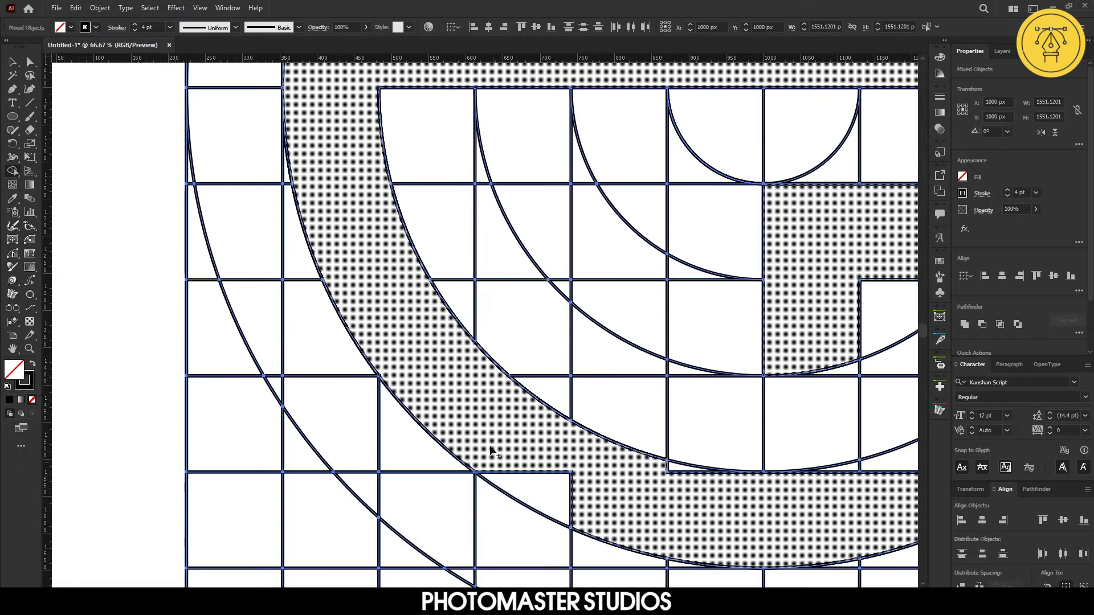
mouse_move(491, 451)
mouse_down()
mouse_move(578, 500)
mouse_move(709, 497)
mouse_move(669, 472)
mouse_move(749, 504)
mouse_up()
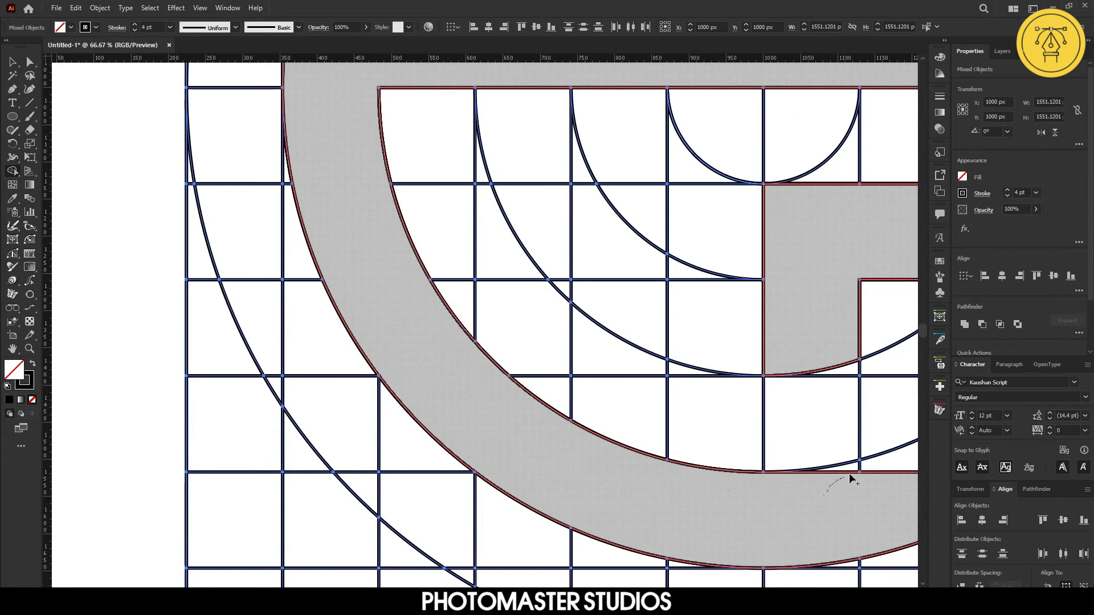
drag(851, 478, 904, 464)
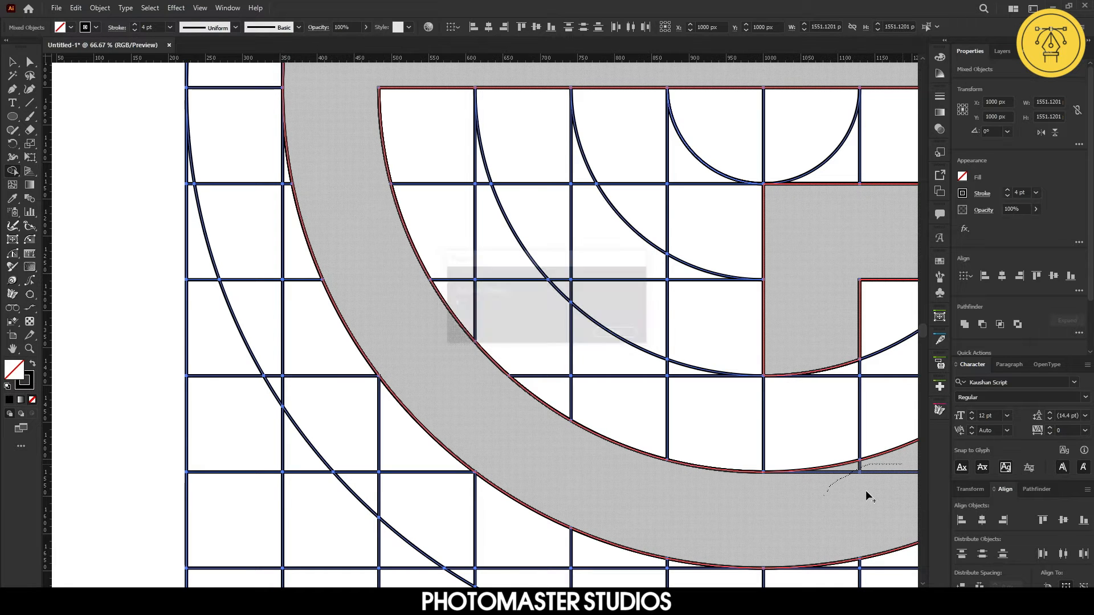
scroll(866, 496, down, 1)
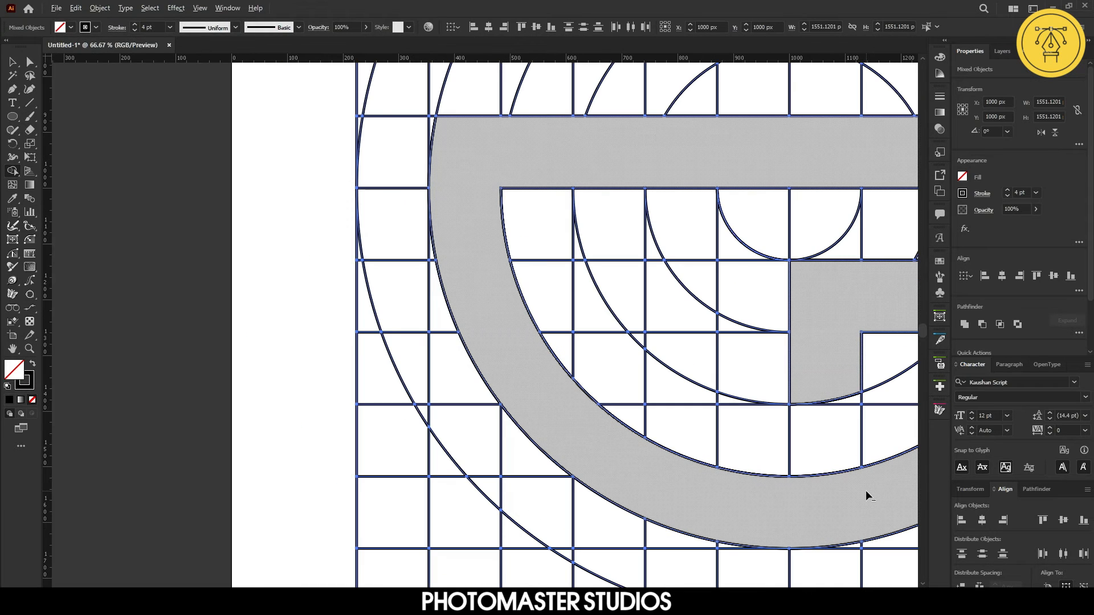
scroll(866, 495, down, 1)
scroll(866, 496, right, 4)
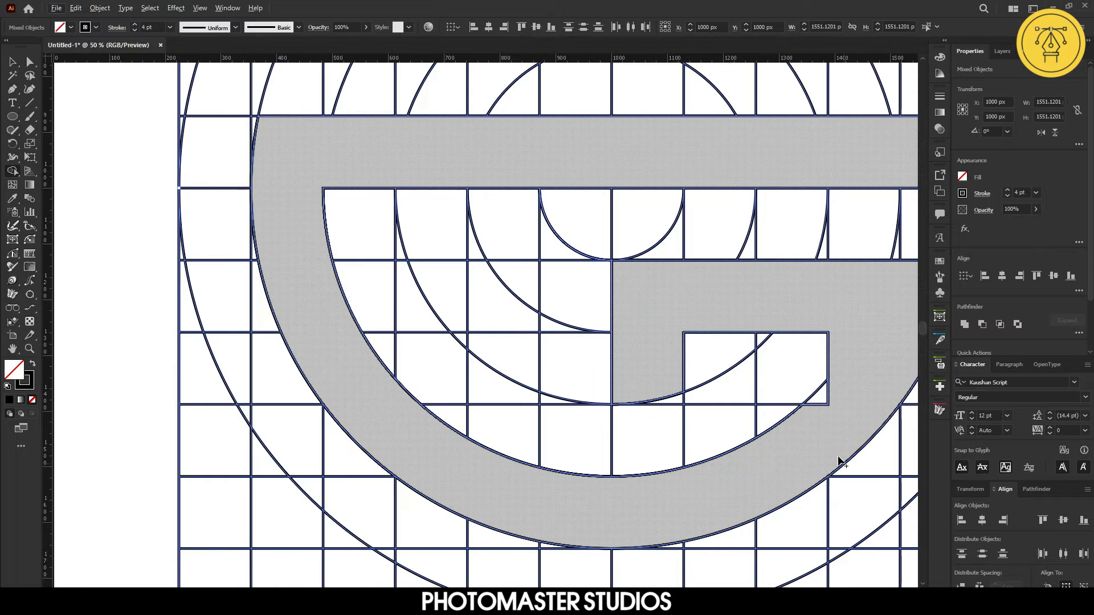
drag(805, 431, 831, 392)
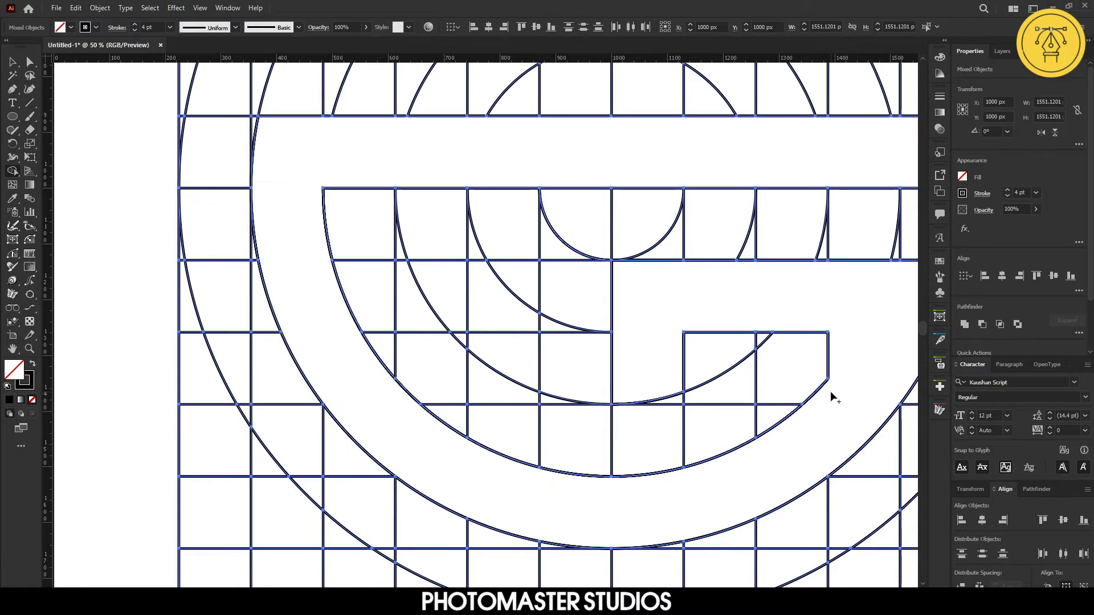
scroll(830, 395, right, 2)
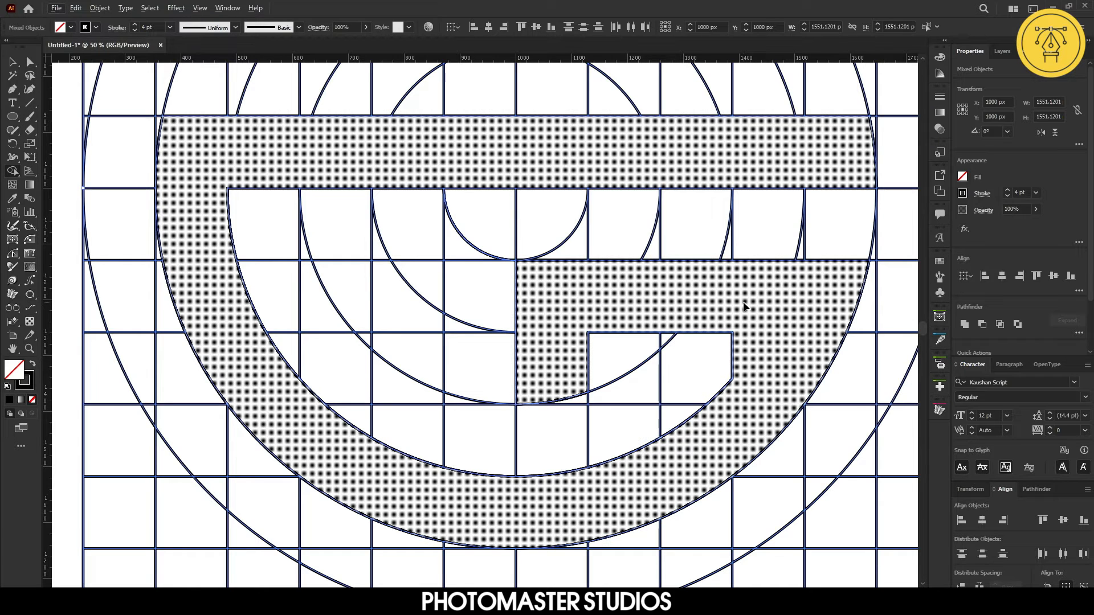
key(ctrl+0)
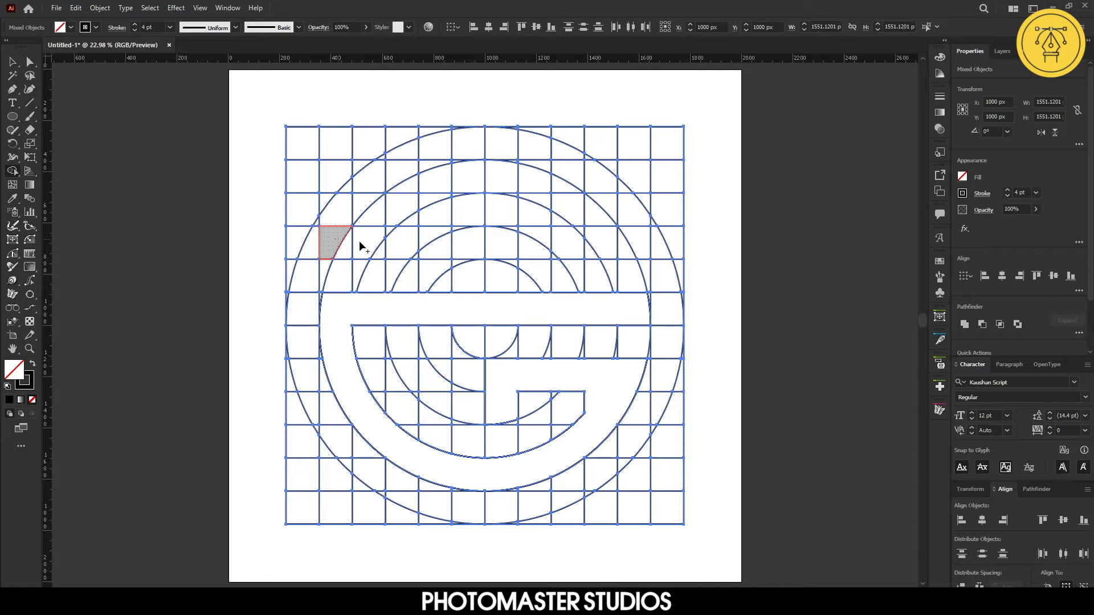
Merge the row of cells just above the G's top bar into a horizontal band with Shape Builder
drag(360, 246, 635, 245)
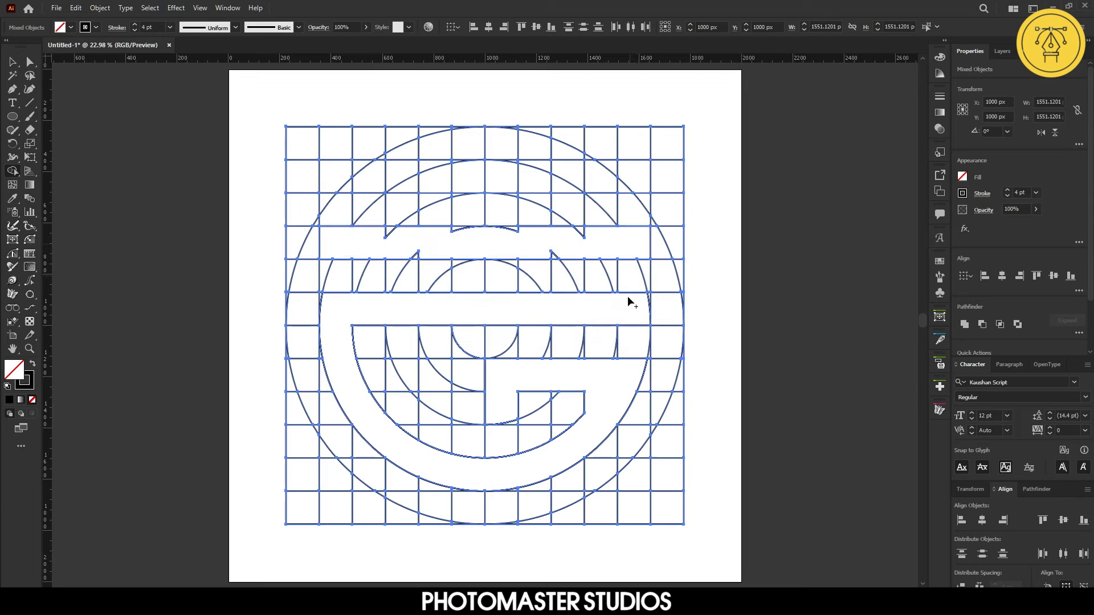
scroll(638, 310, up, 6)
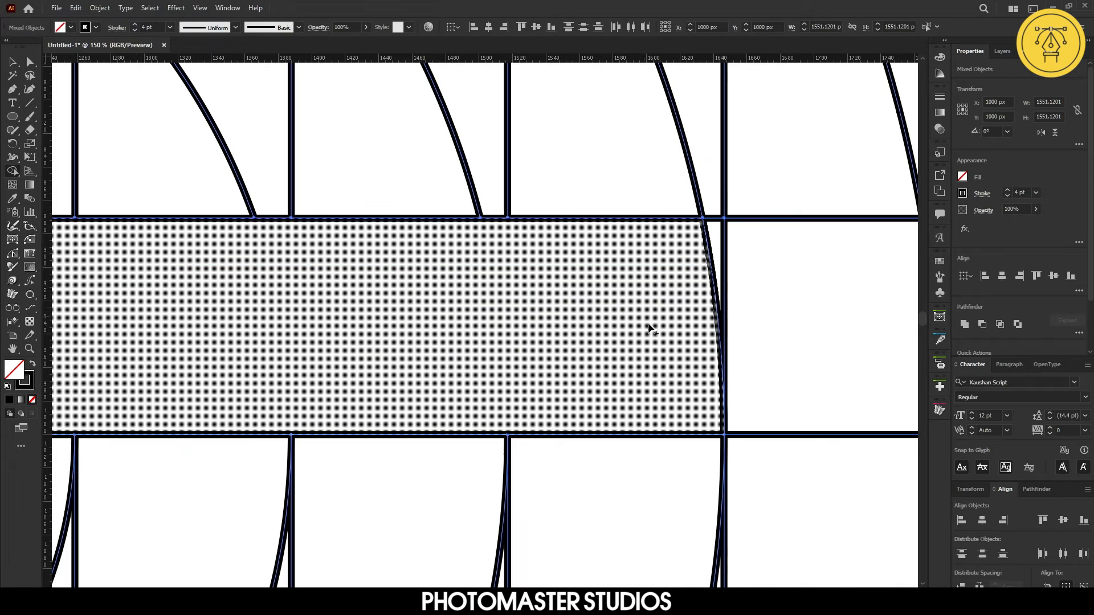
click(712, 248)
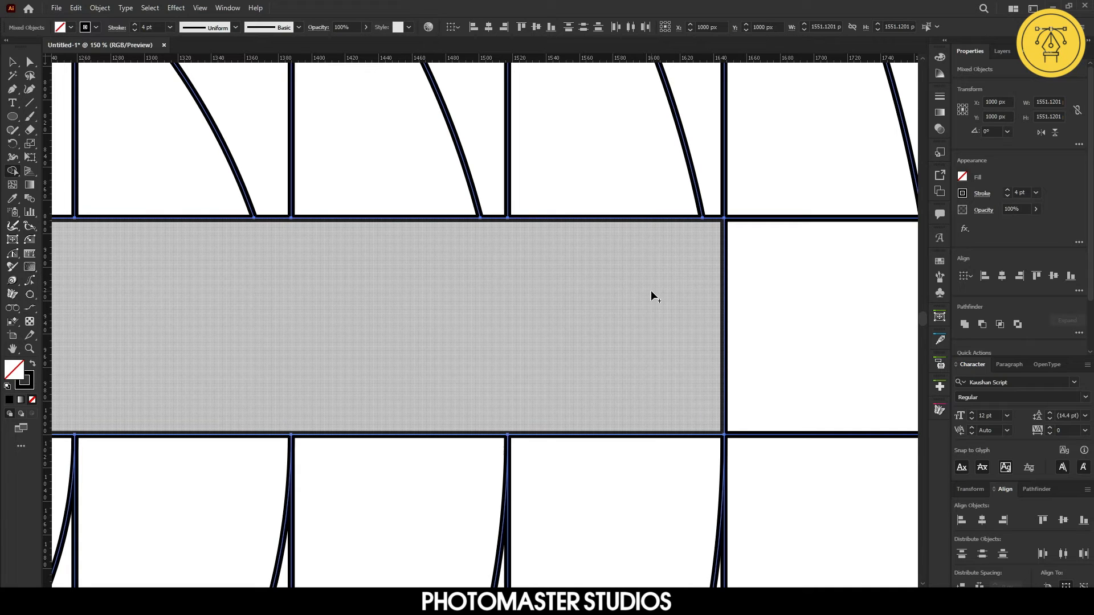
key(ctrl+0)
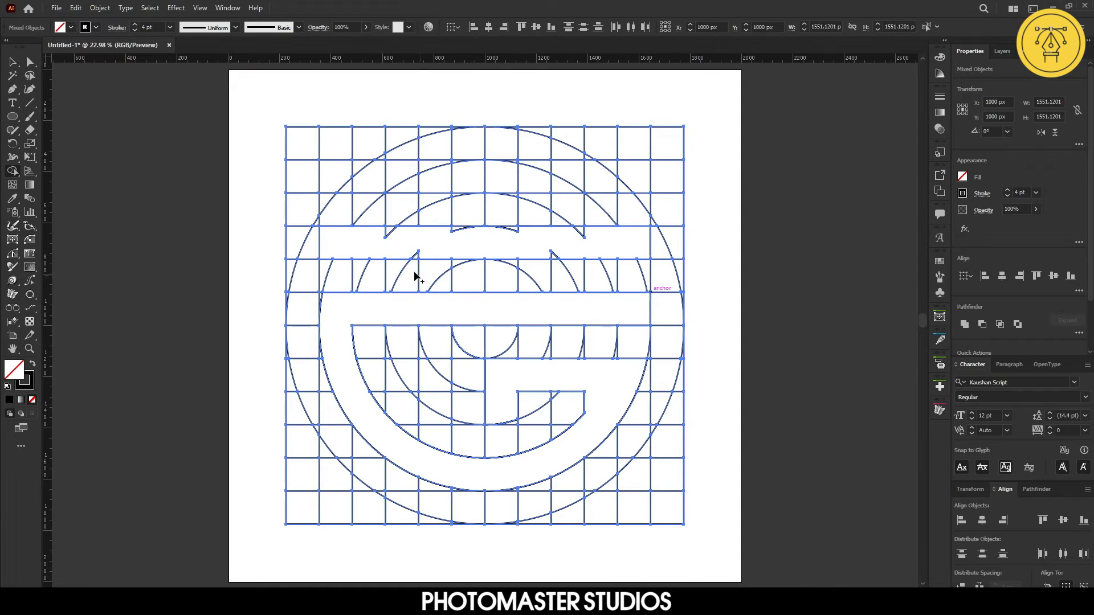
Merge the next row of cells above into a second horizontal band spanning the same width
mouse_move(352, 246)
mouse_down()
mouse_move(397, 232)
mouse_move(586, 237)
mouse_up()
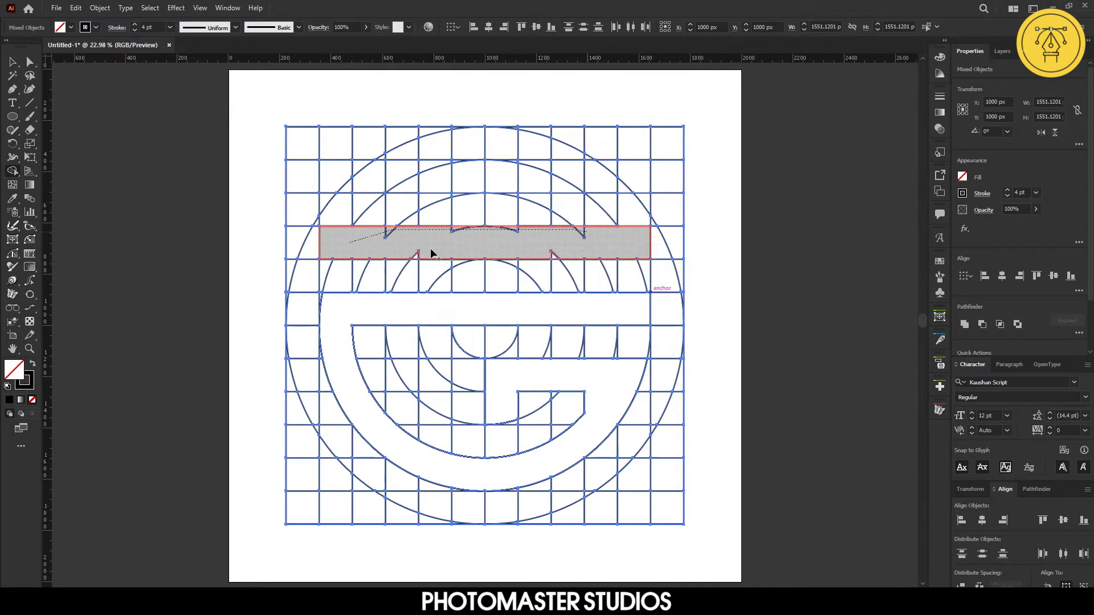
scroll(419, 251, up, 3)
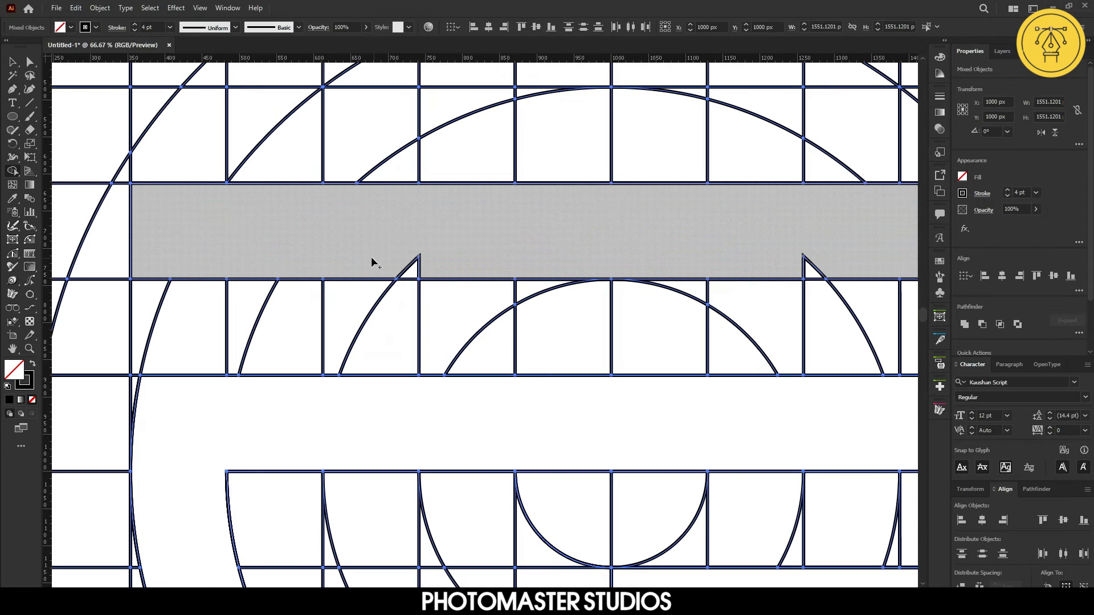
mouse_move(772, 249)
mouse_down()
mouse_move(795, 258)
mouse_move(785, 268)
mouse_move(834, 266)
mouse_up()
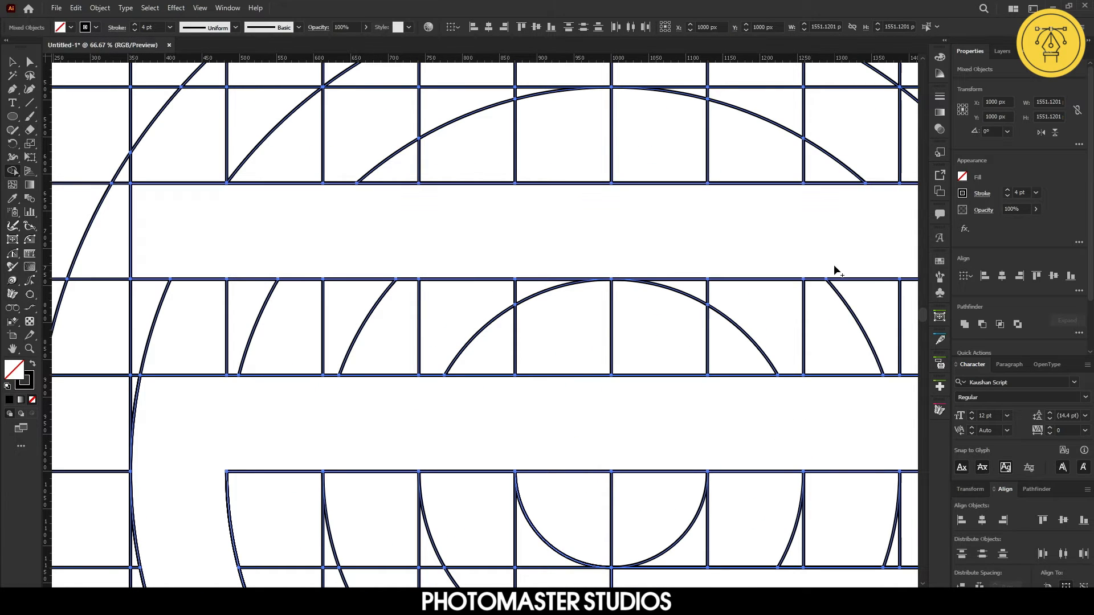
key(ctrl+0)
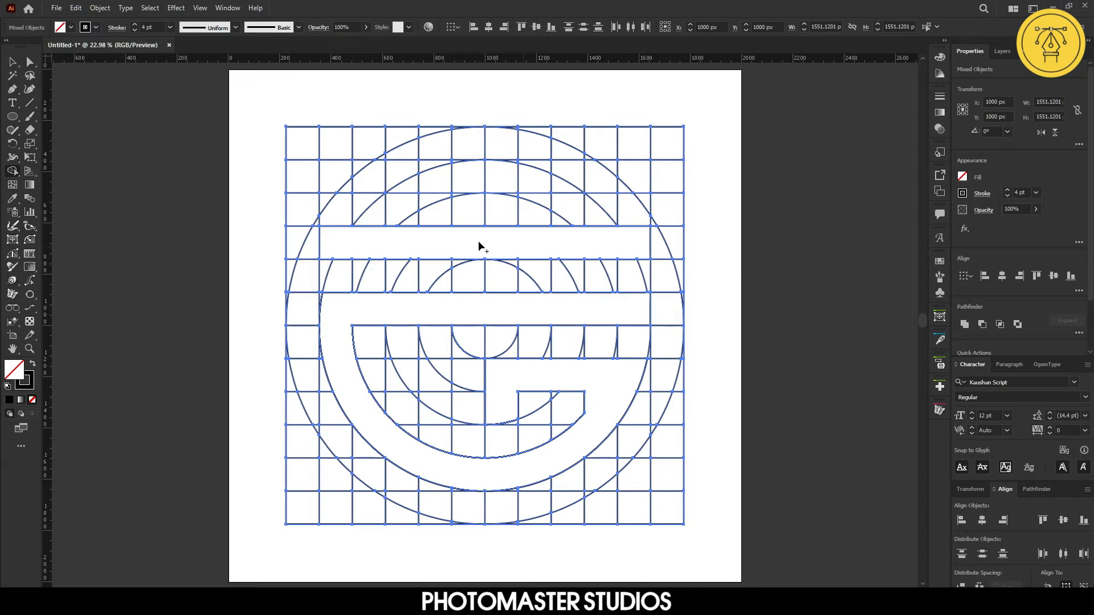
Merge another row two cells higher into a third horizontal band, including the end slivers
drag(333, 173, 637, 177)
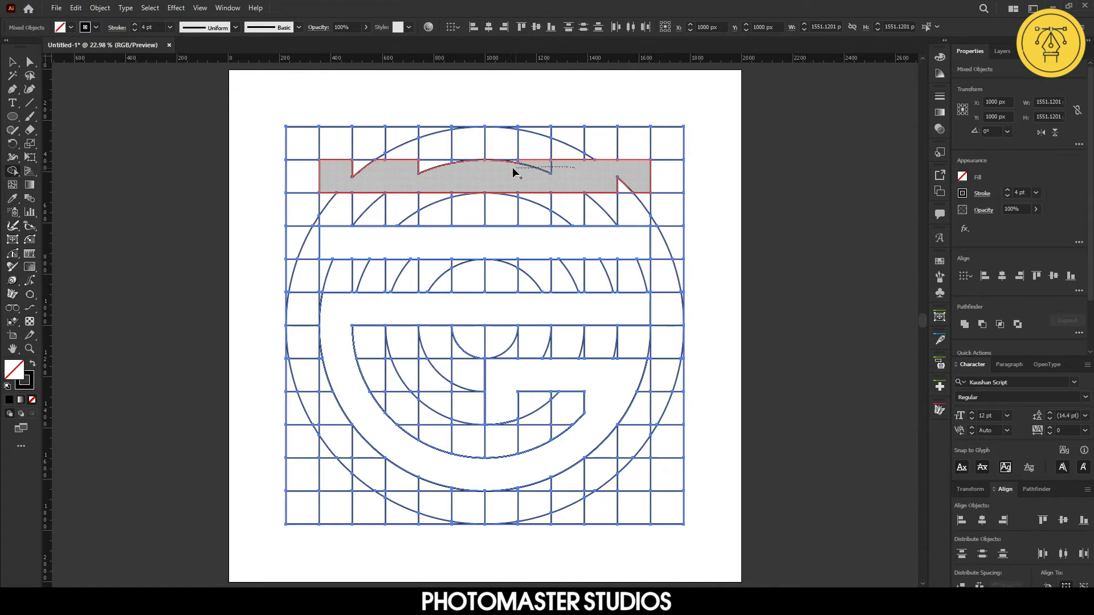
click(349, 171)
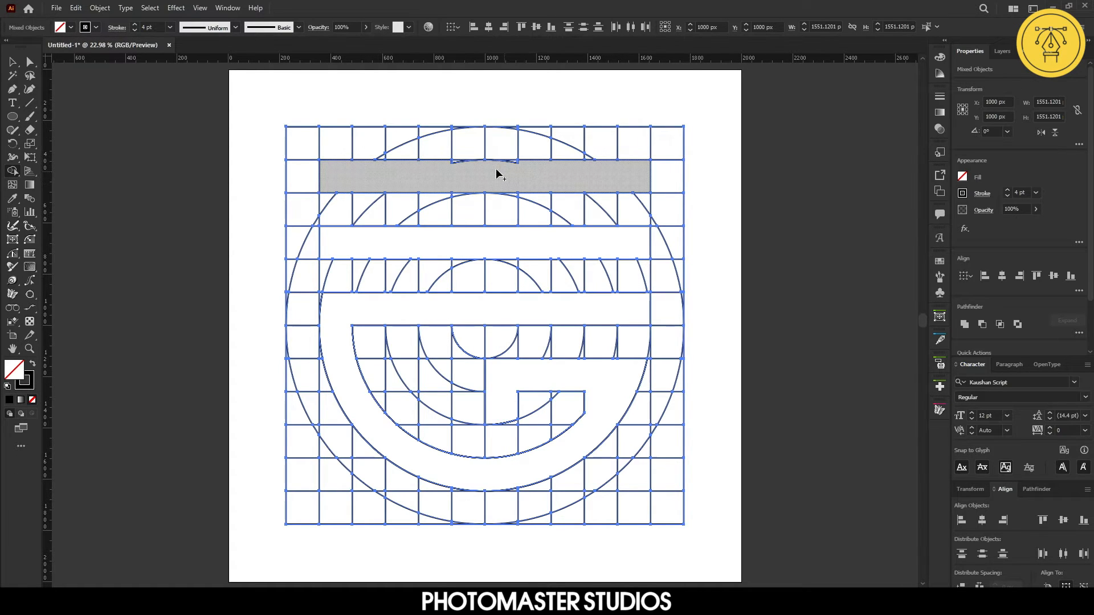
scroll(483, 169, up, 6)
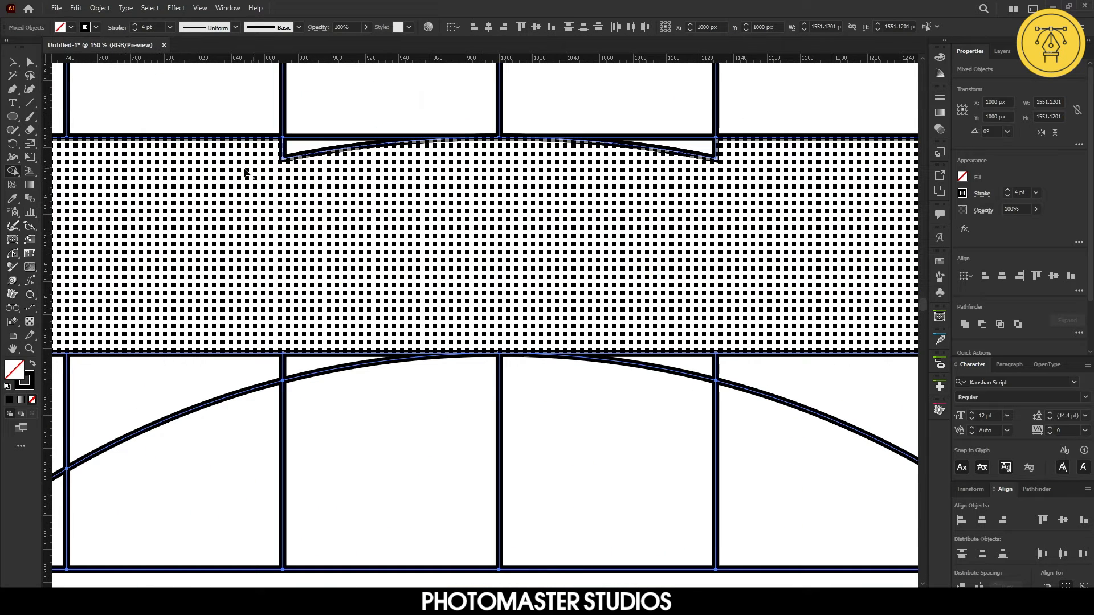
drag(275, 154, 706, 189)
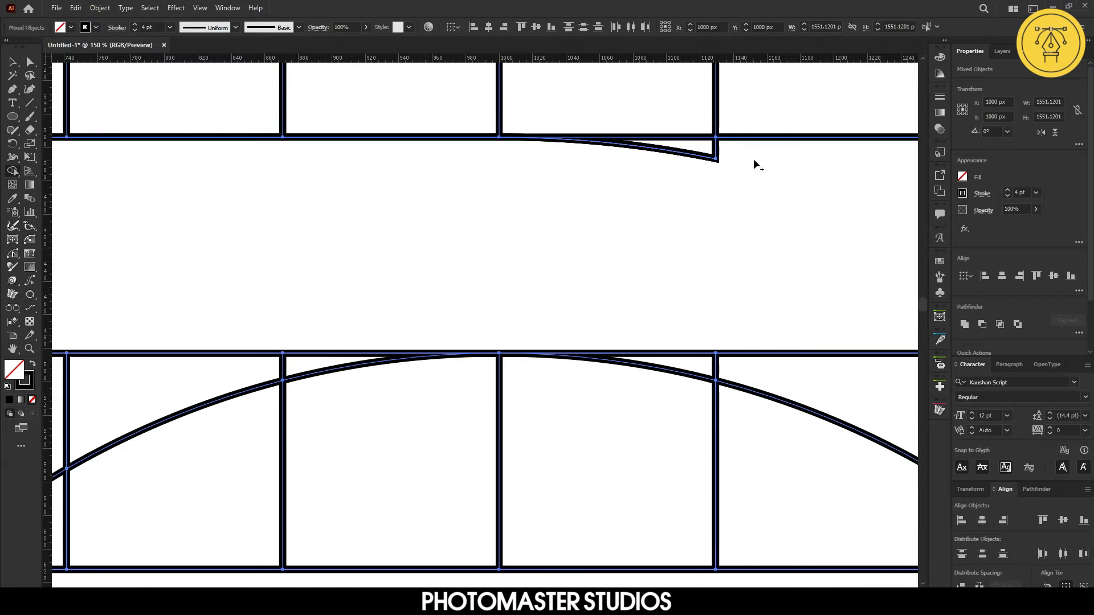
click(657, 159)
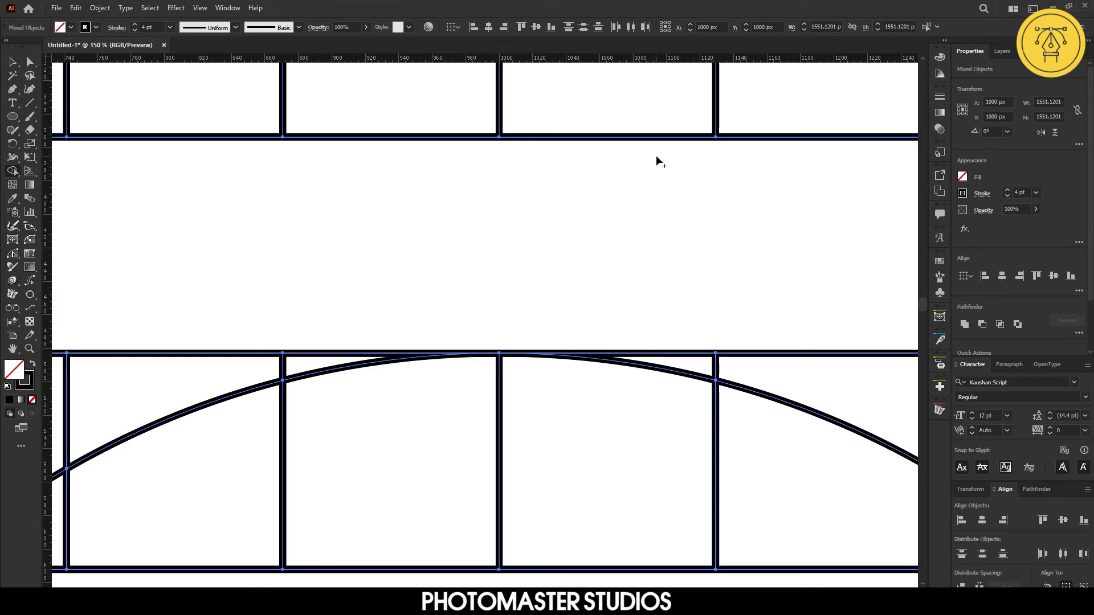
scroll(656, 161, down, 6)
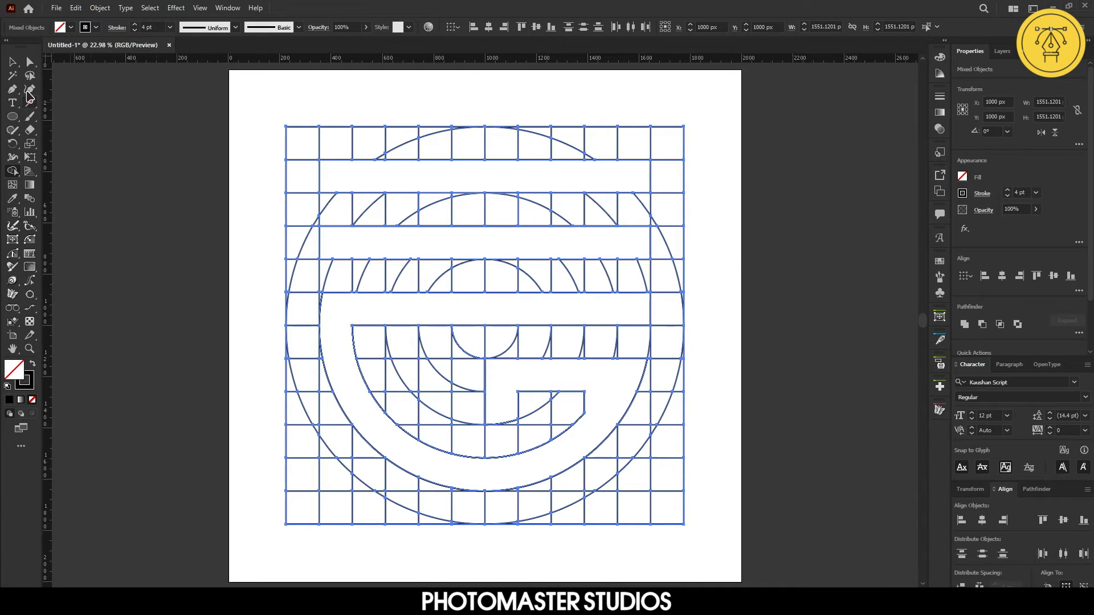
In the Layers panel, expand the group and delete the grid's top horizontal line path
key(v)
click(1002, 50)
click(1003, 313)
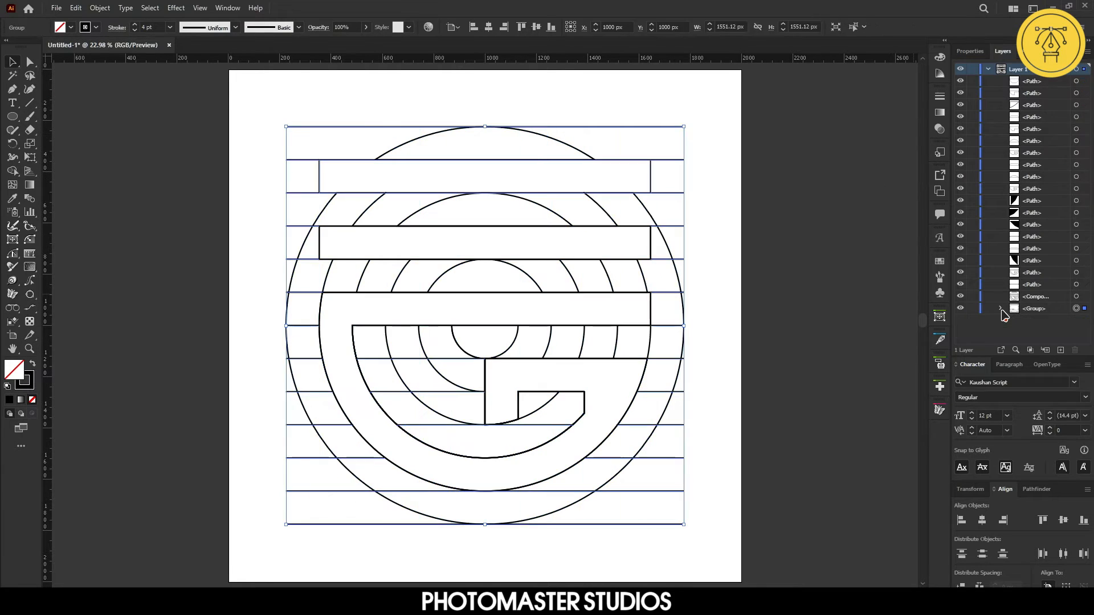
click(1000, 309)
click(1070, 321)
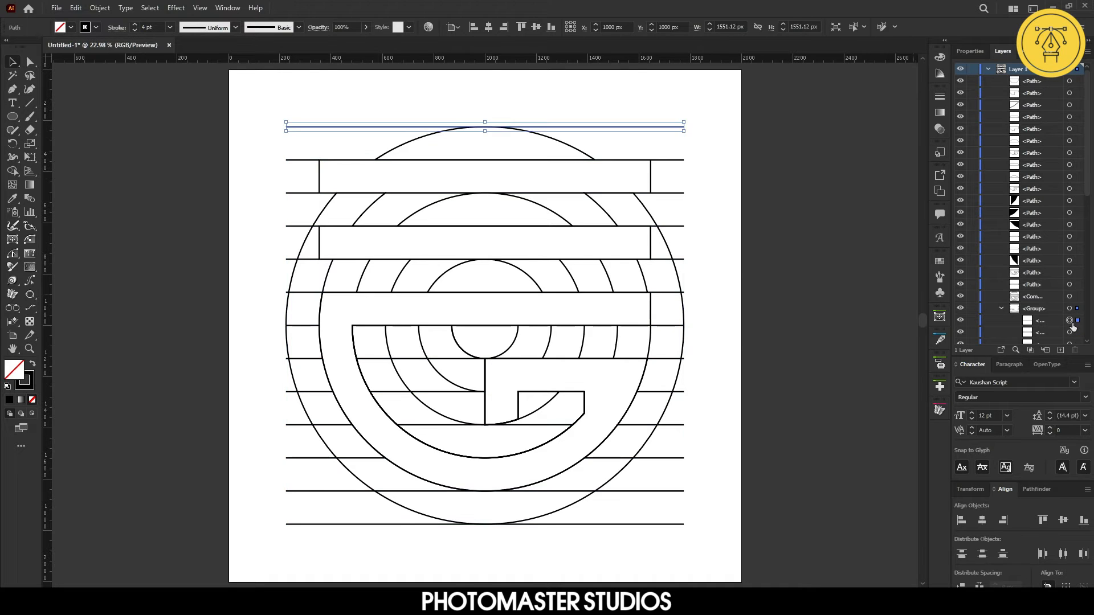
click(1070, 333)
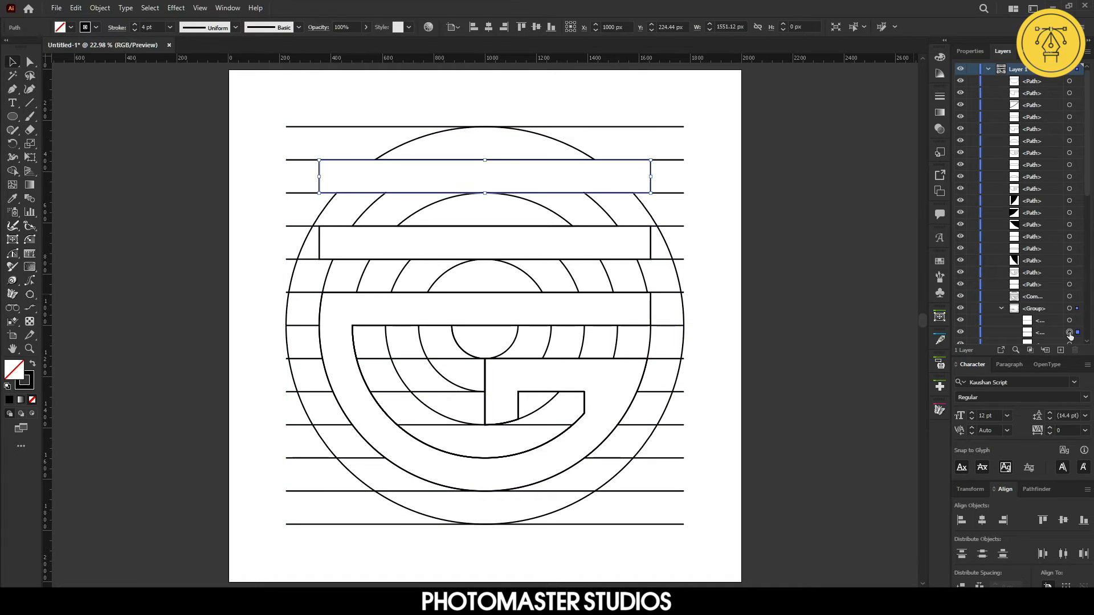
click(1069, 321)
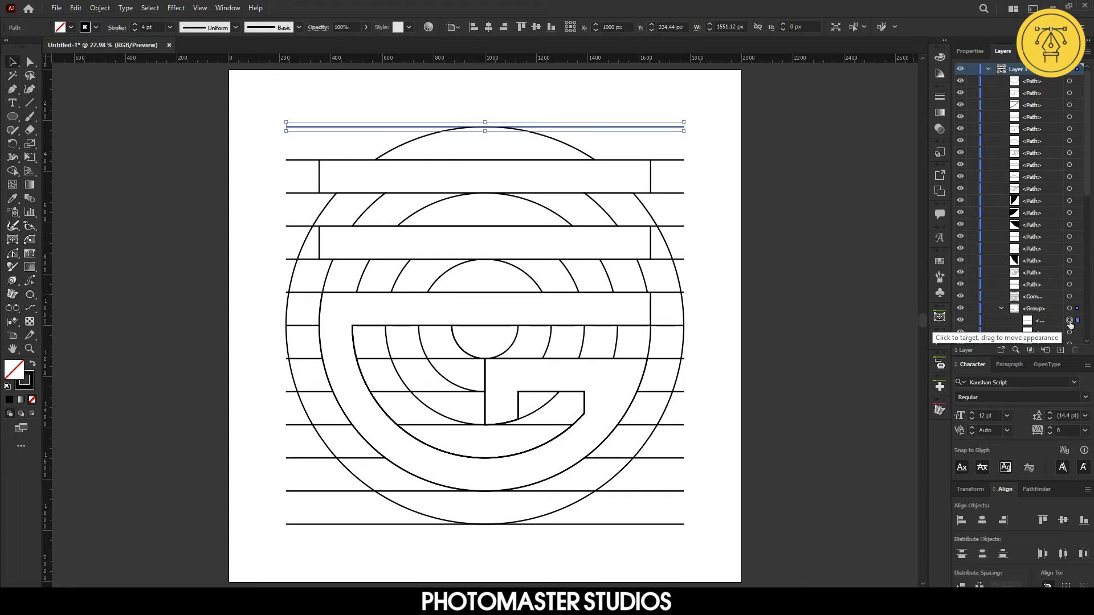
key(Delete)
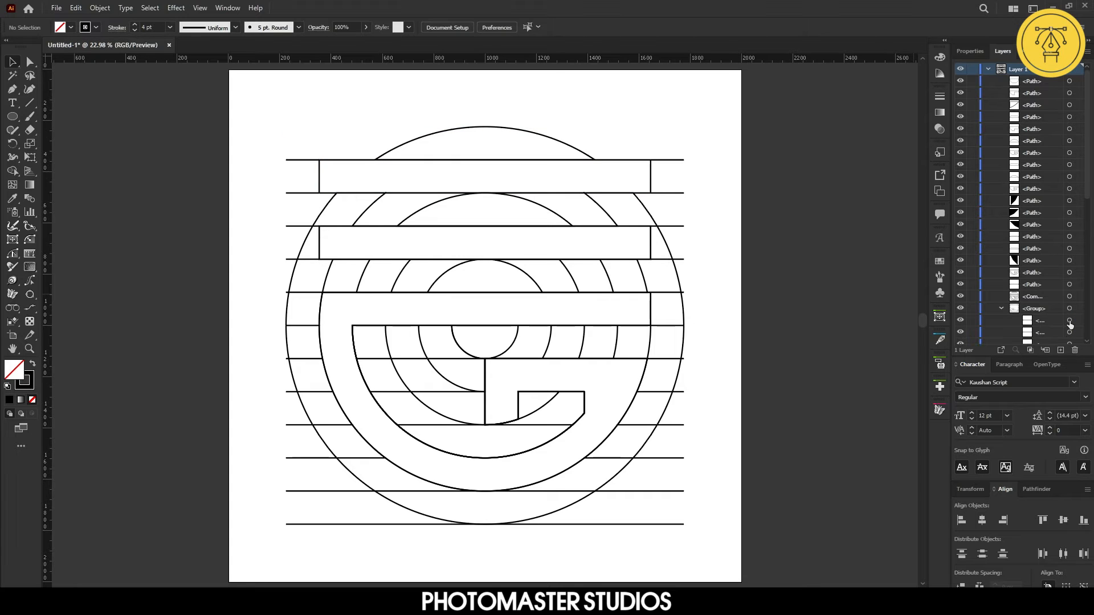
In the Layers panel, select all the remaining horizontal grid line paths inside the group and delete them
click(1070, 323)
scroll(1070, 322, down, 7)
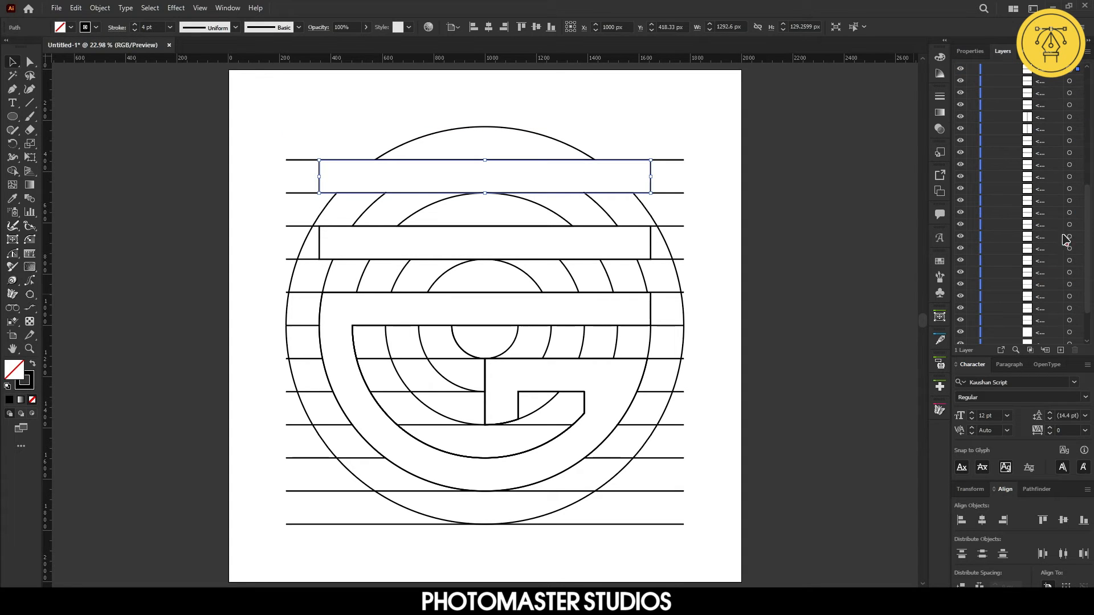
click(1069, 82)
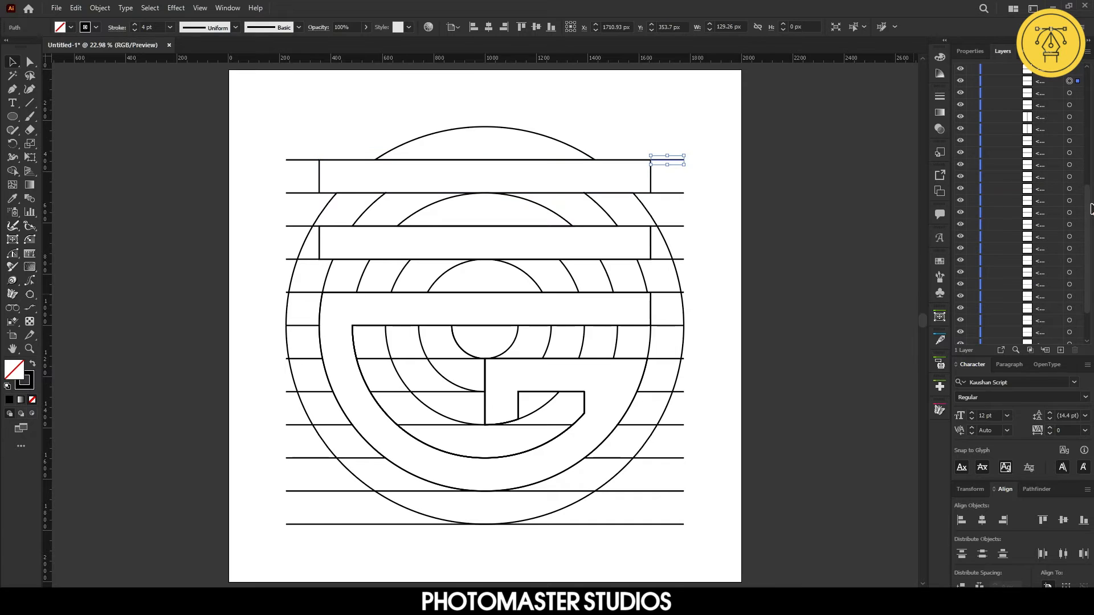
scroll(1090, 208, down, 2)
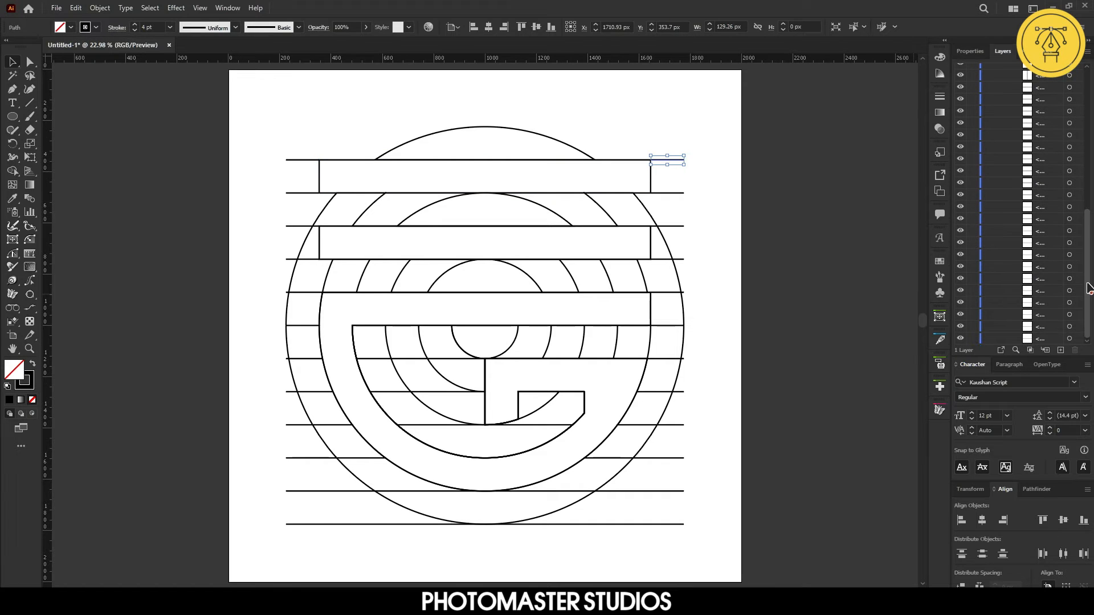
shift+click(1069, 340)
key(Delete)
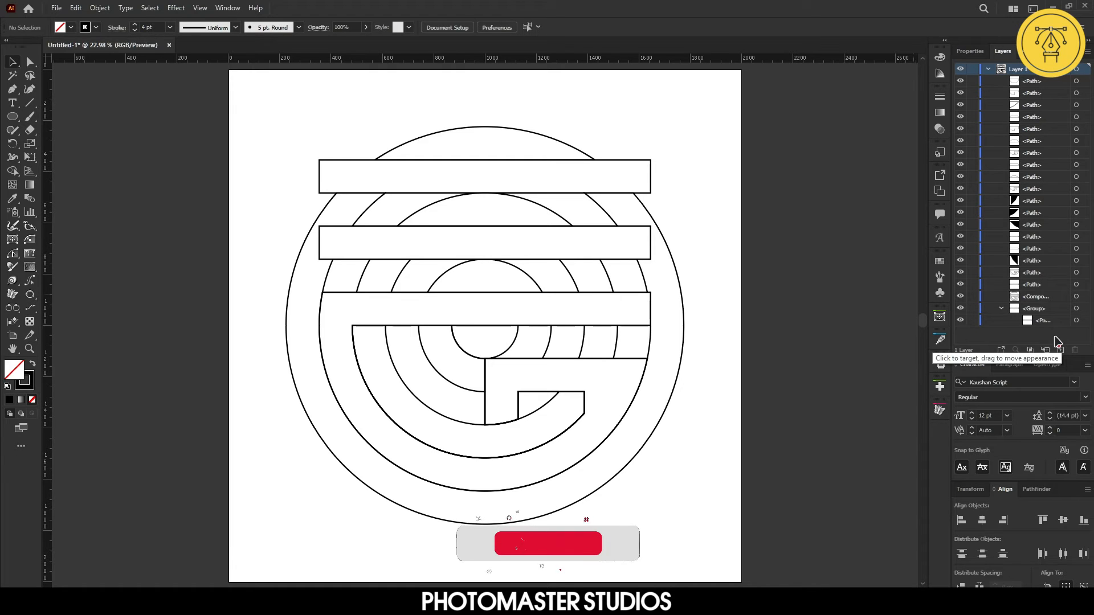
Ungroup the group that holds the top horizontal band of the logo
click(1037, 308)
right_click(535, 170)
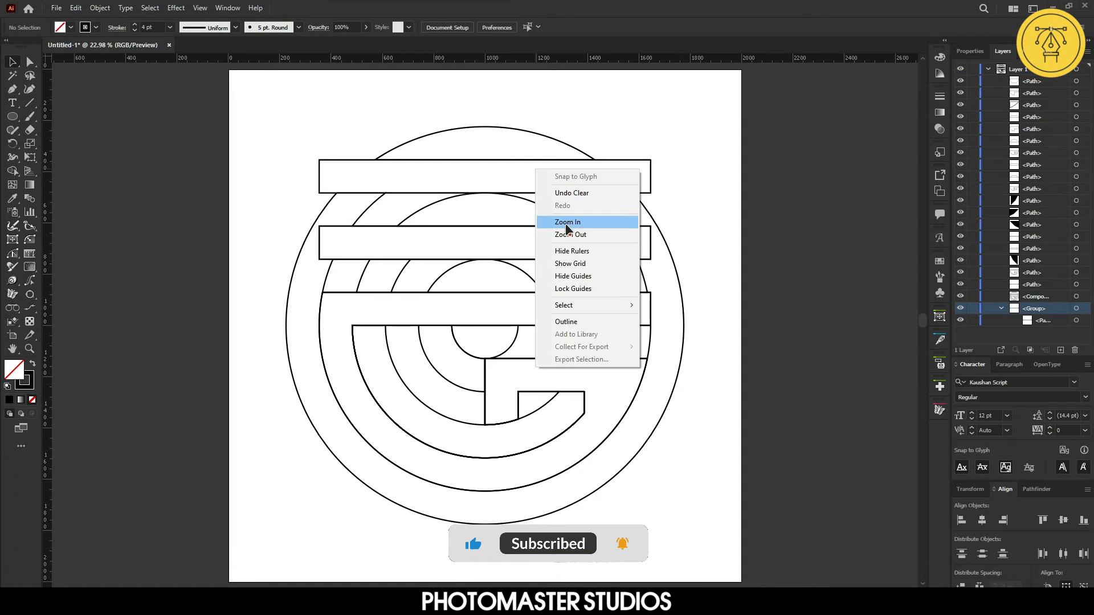
click(501, 176)
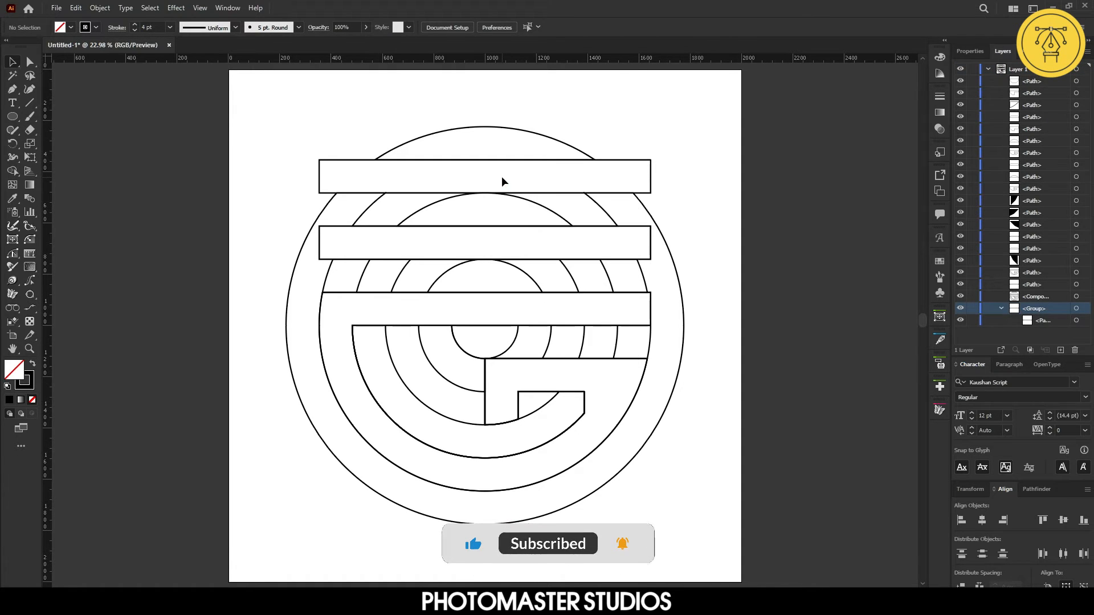
click(535, 195)
click(651, 178)
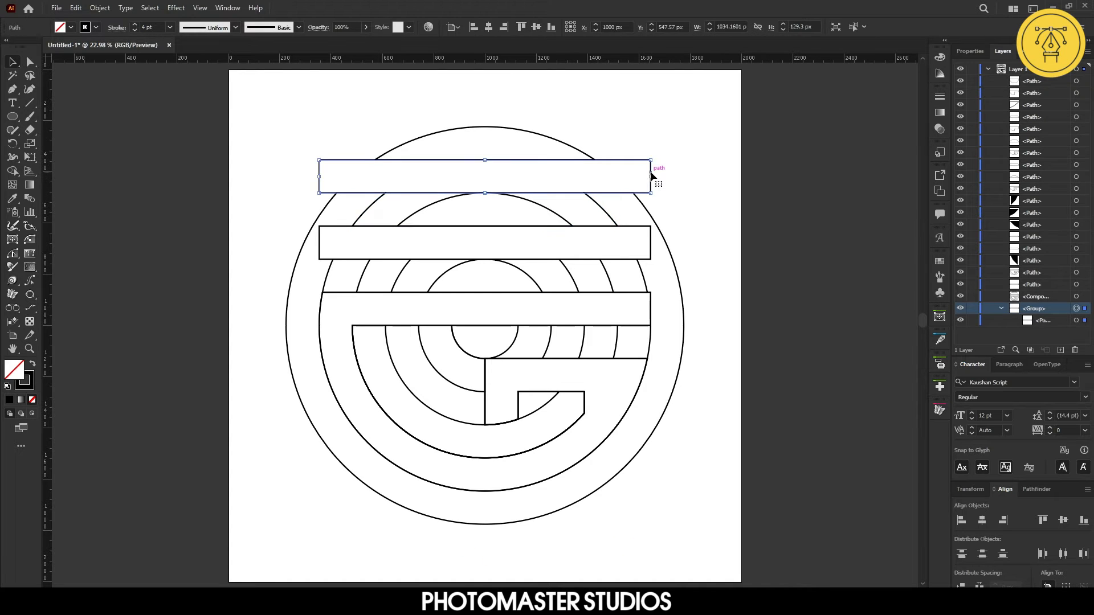
right_click(592, 169)
click(626, 267)
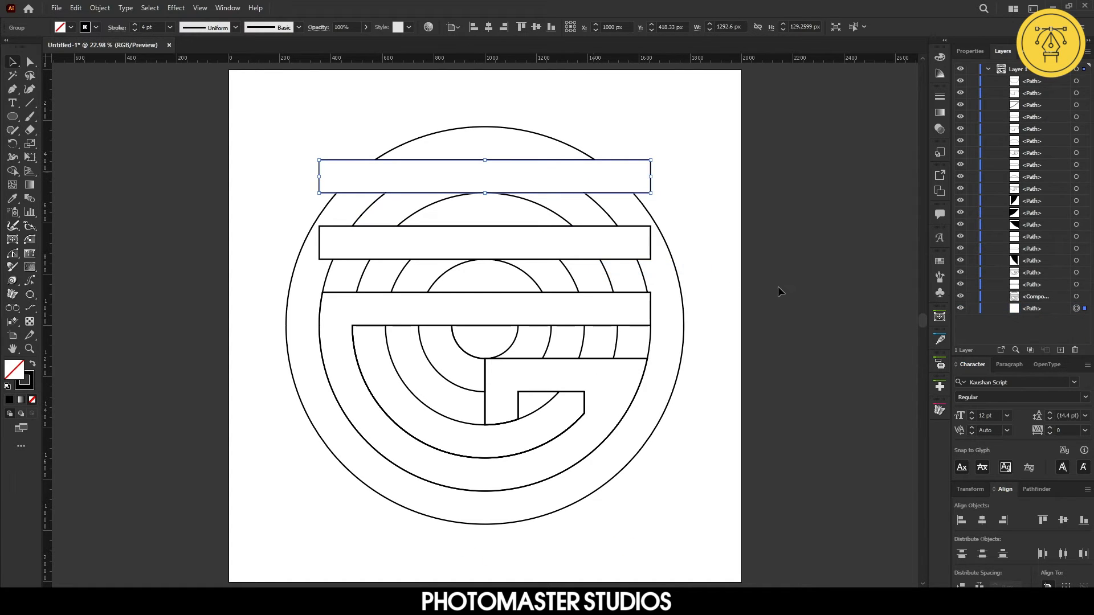
Select the outer circle compound path in the Layers panel and delete it
click(1076, 285)
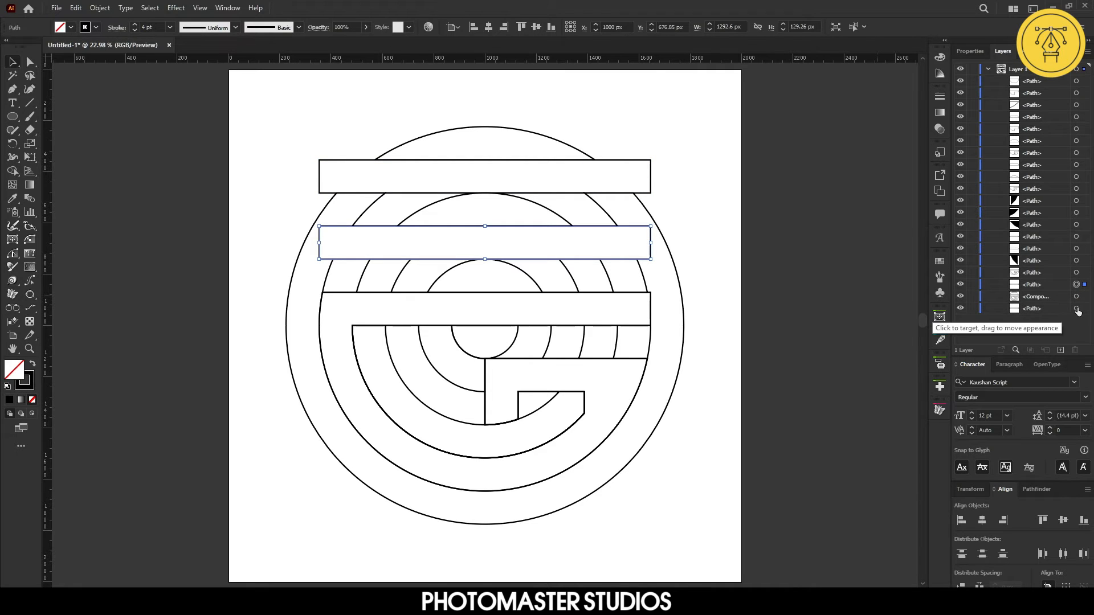
click(1076, 308)
shift+click(1076, 297)
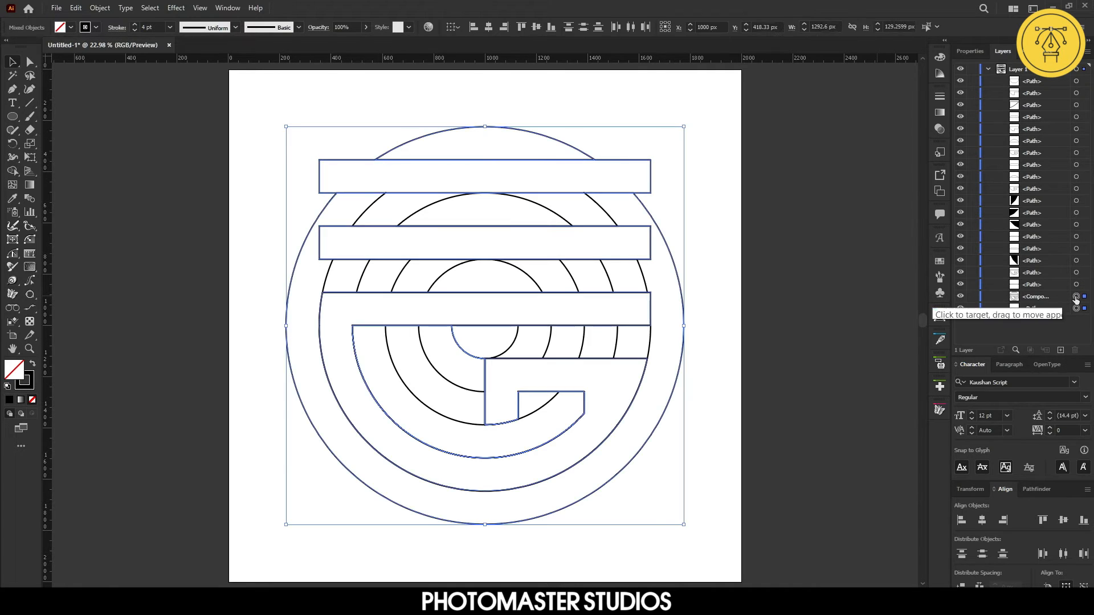
click(1076, 297)
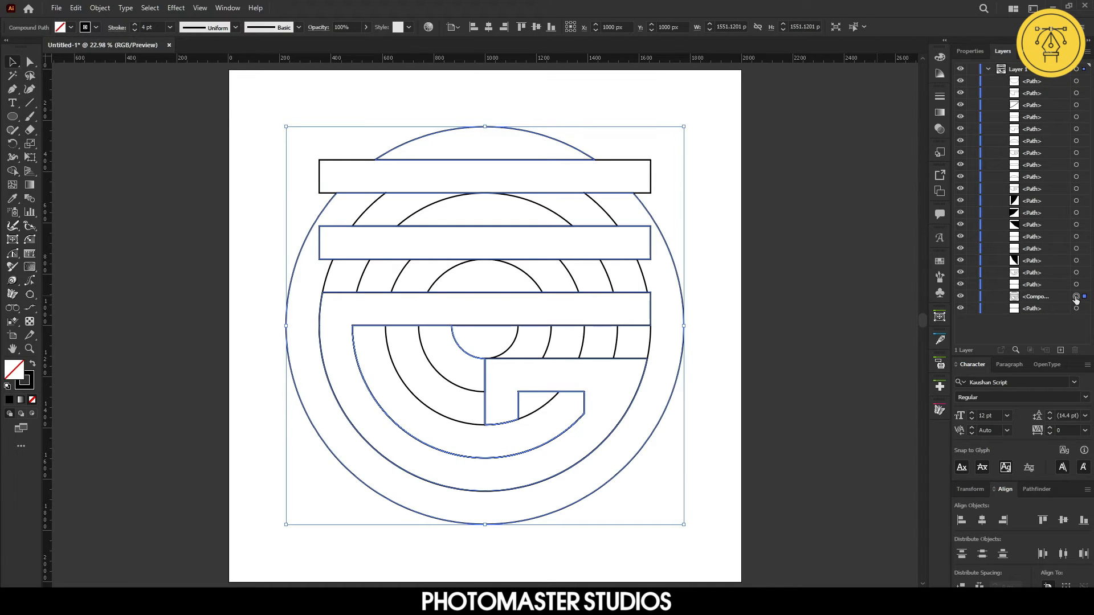
key(Delete)
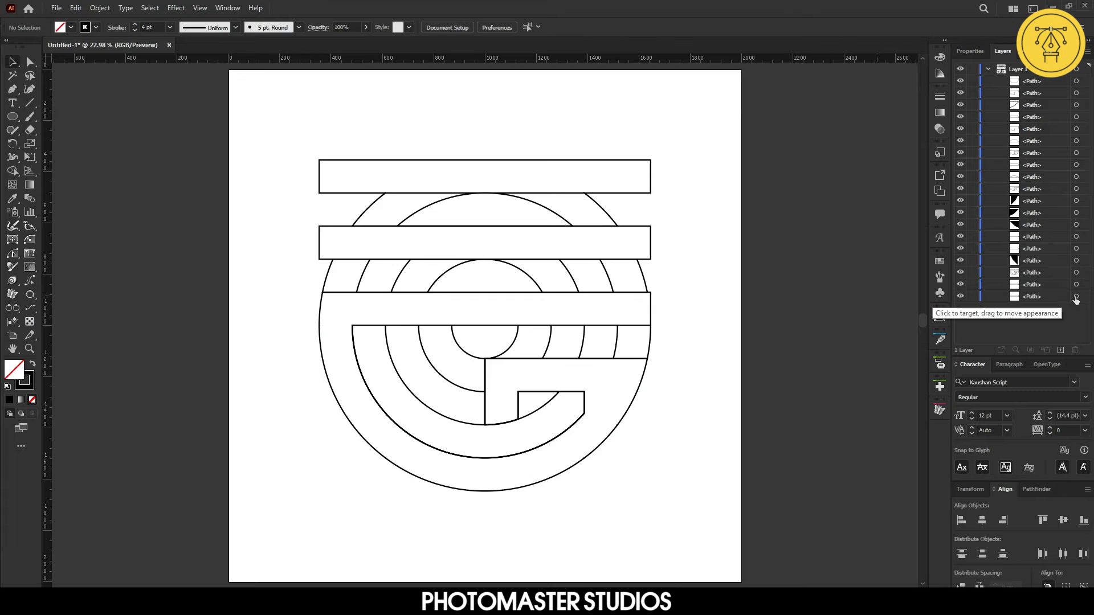
Select all leftover arc and line paths, leaving the G and the two bars, and delete them
click(1076, 273)
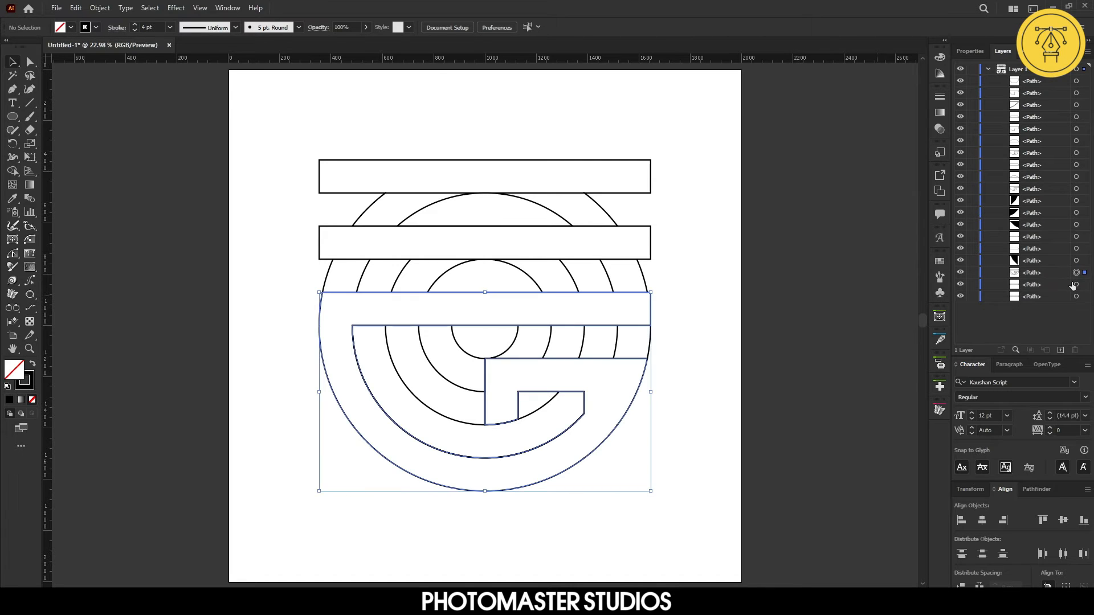
shift+click(1076, 284)
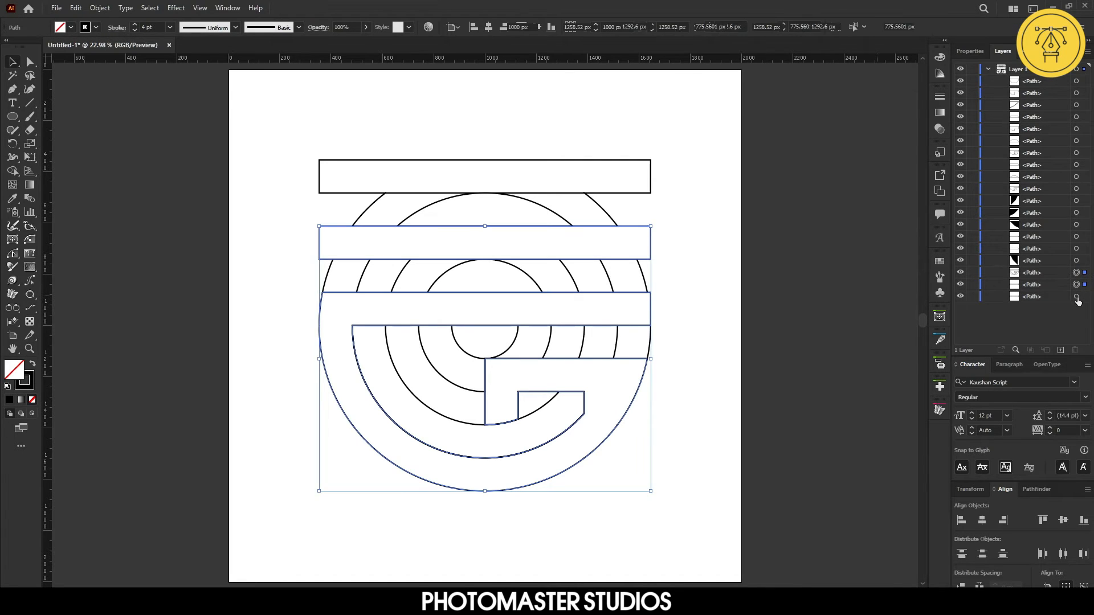
shift+click(1076, 297)
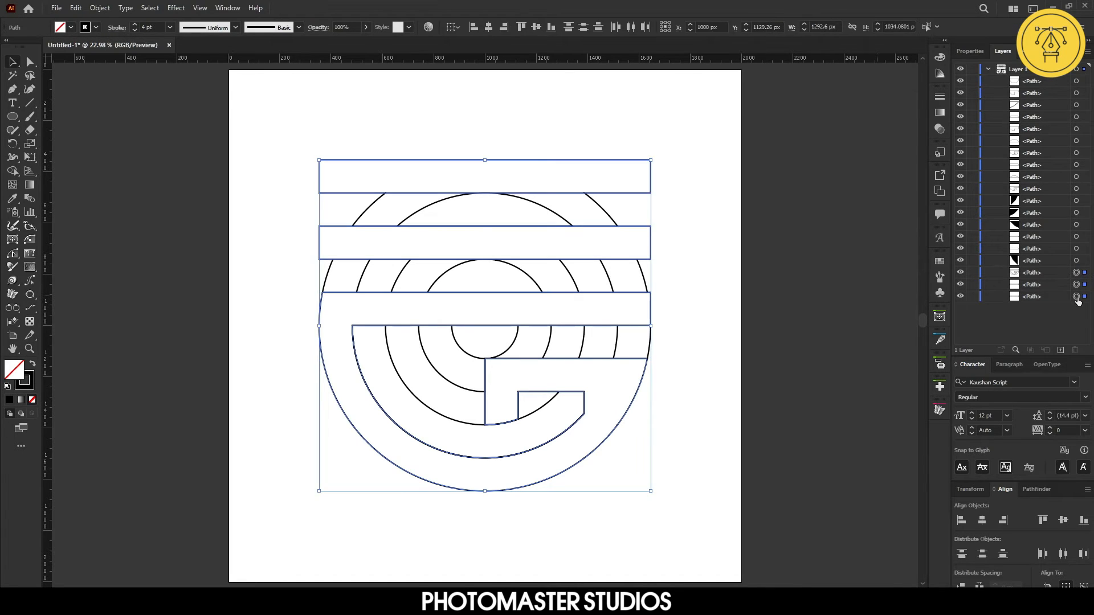
click(1076, 261)
shift+click(1076, 80)
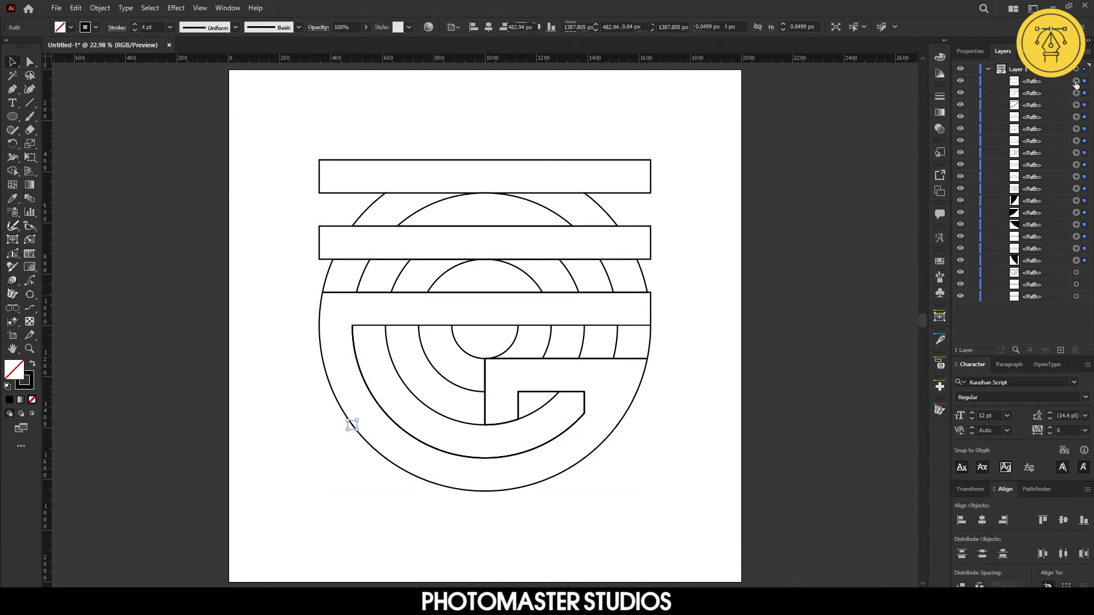
key(Delete)
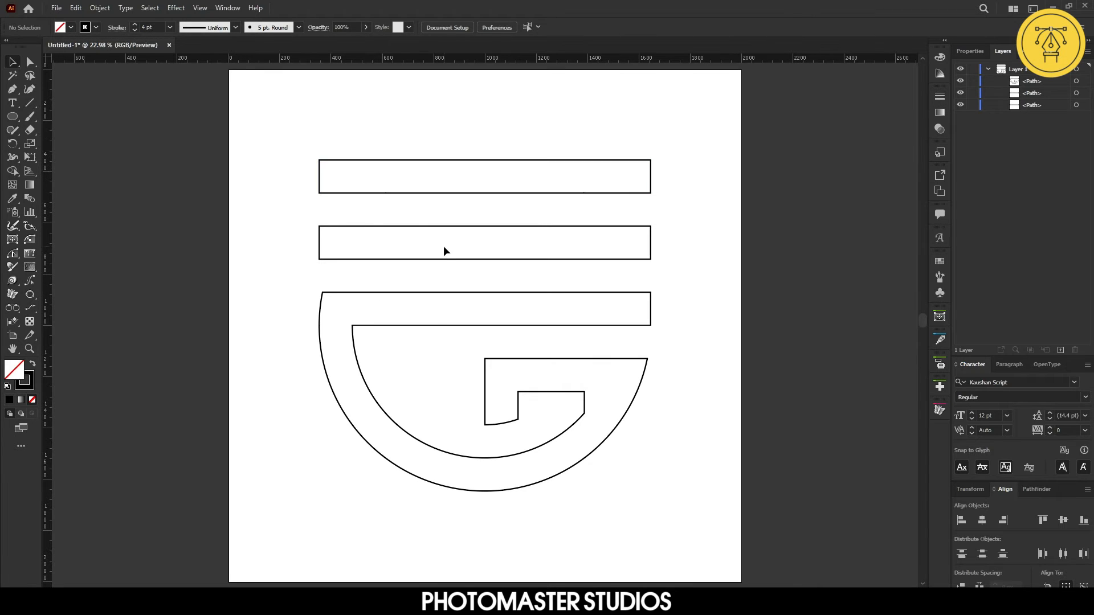
Select all logo shapes, scale them down slightly, and combine them with Pathfinder Unite
drag(348, 114, 793, 541)
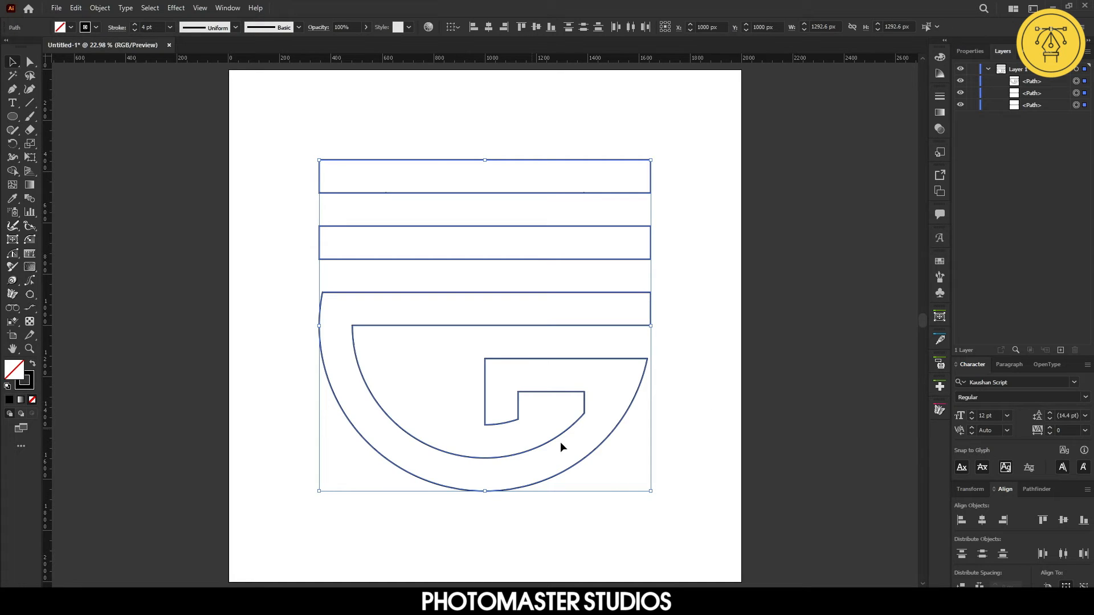
drag(652, 491, 617, 452)
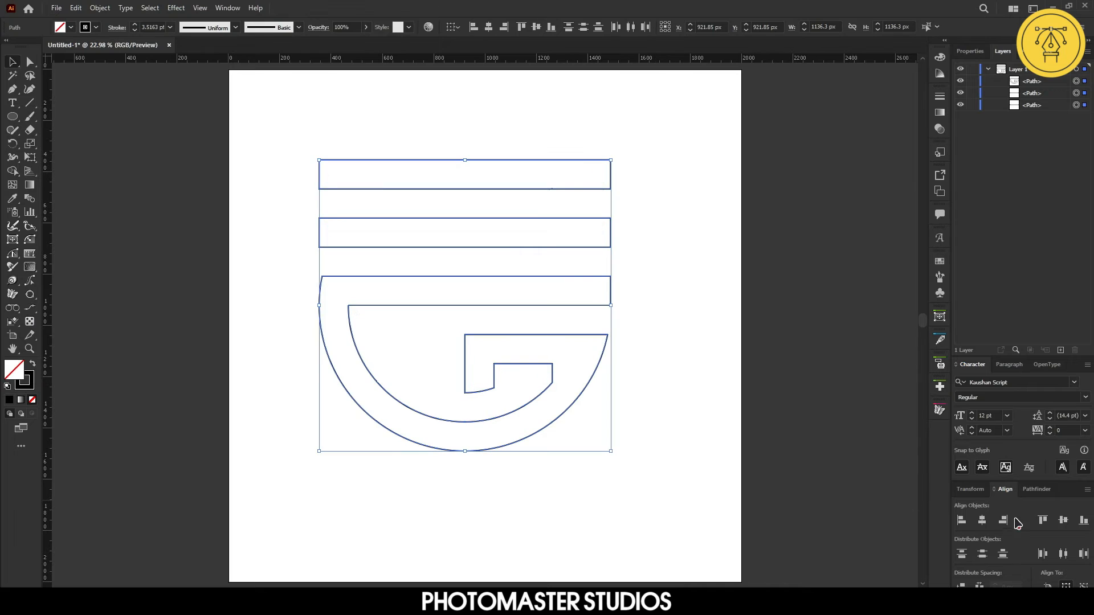
click(1036, 489)
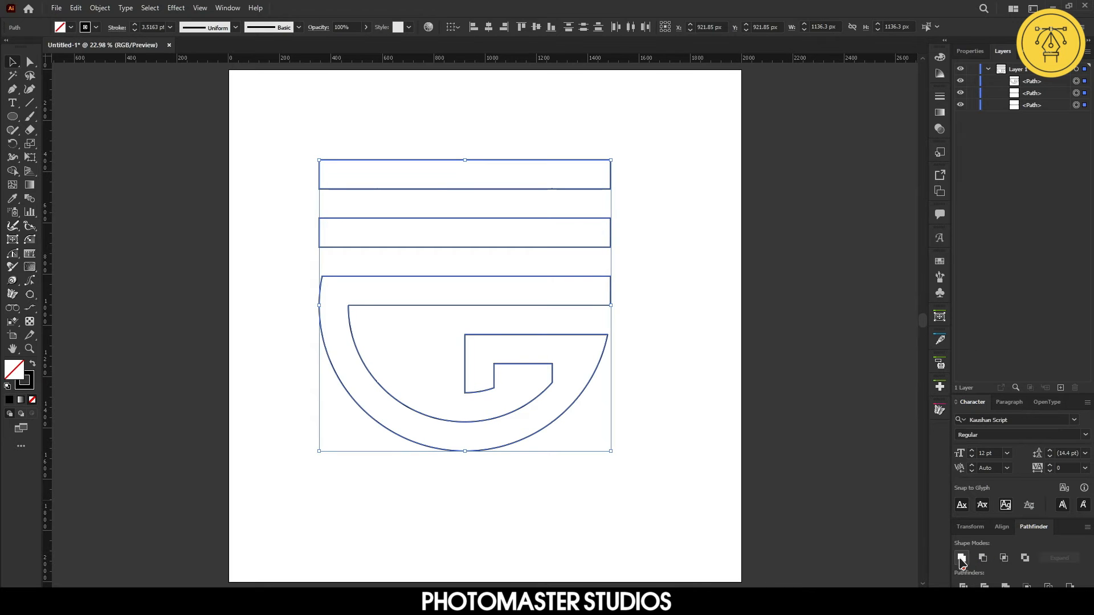
click(963, 559)
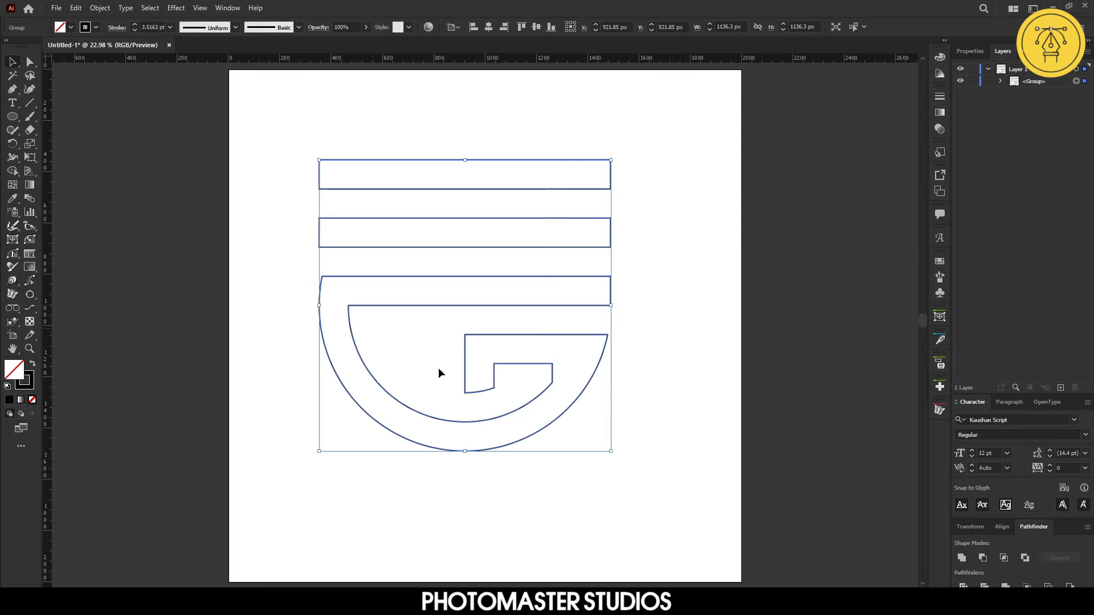
Align the logo to the horizontal and vertical centre of the artboard, then deselect
click(1001, 526)
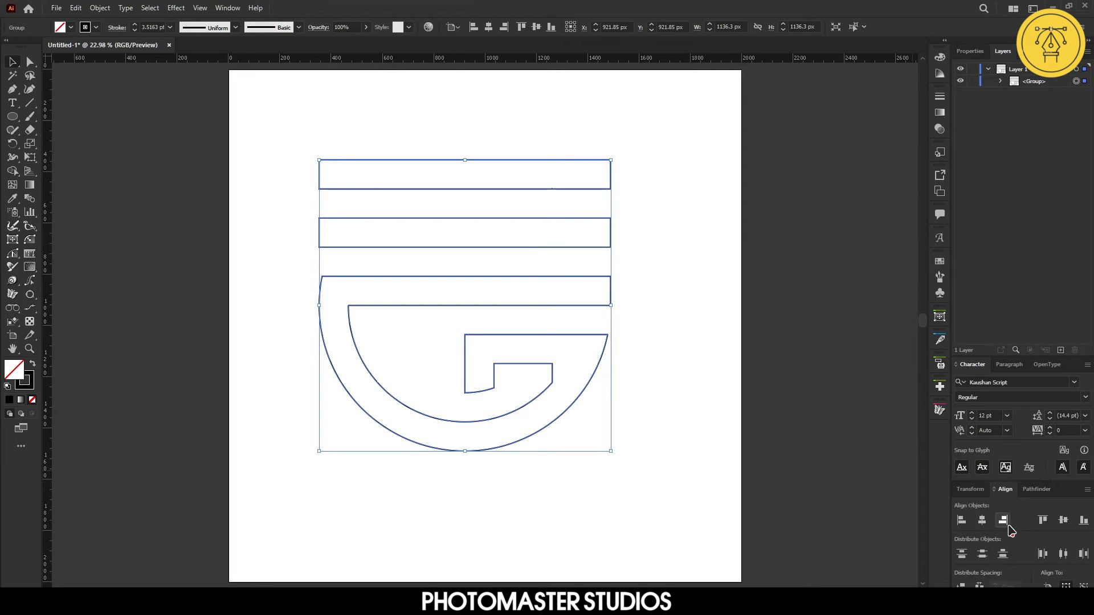
click(982, 520)
click(1063, 520)
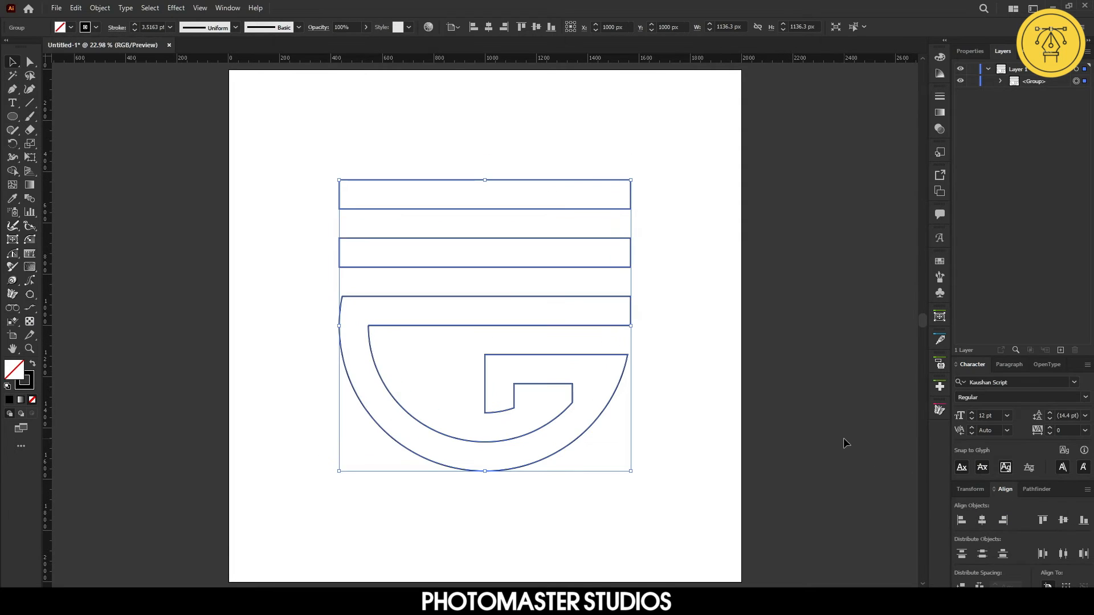
click(839, 421)
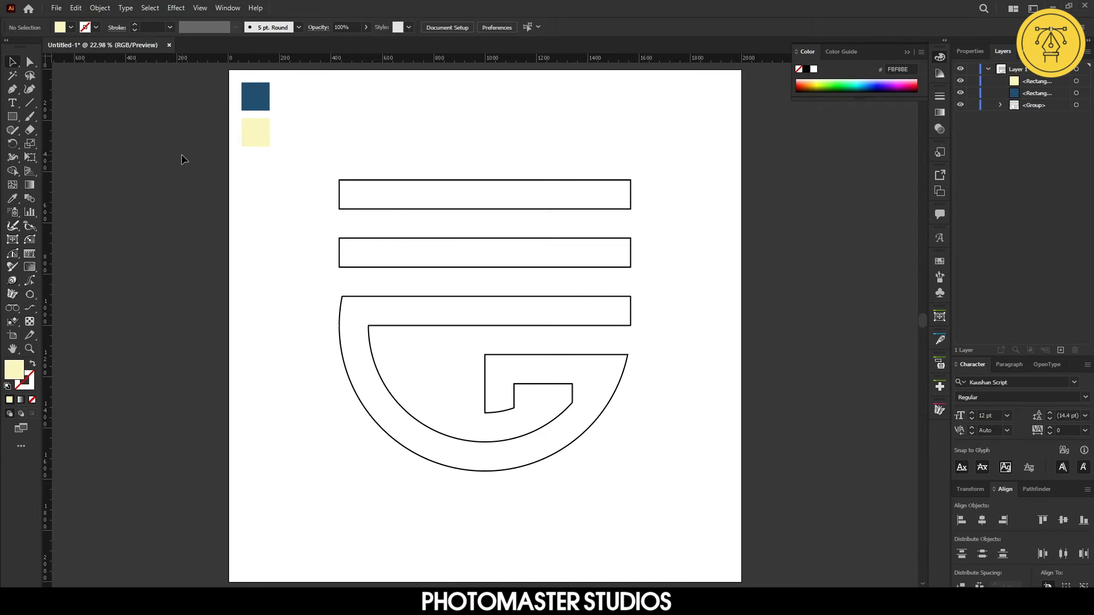
Fill the logo with the cream colour and set its stroke to none
click(420, 181)
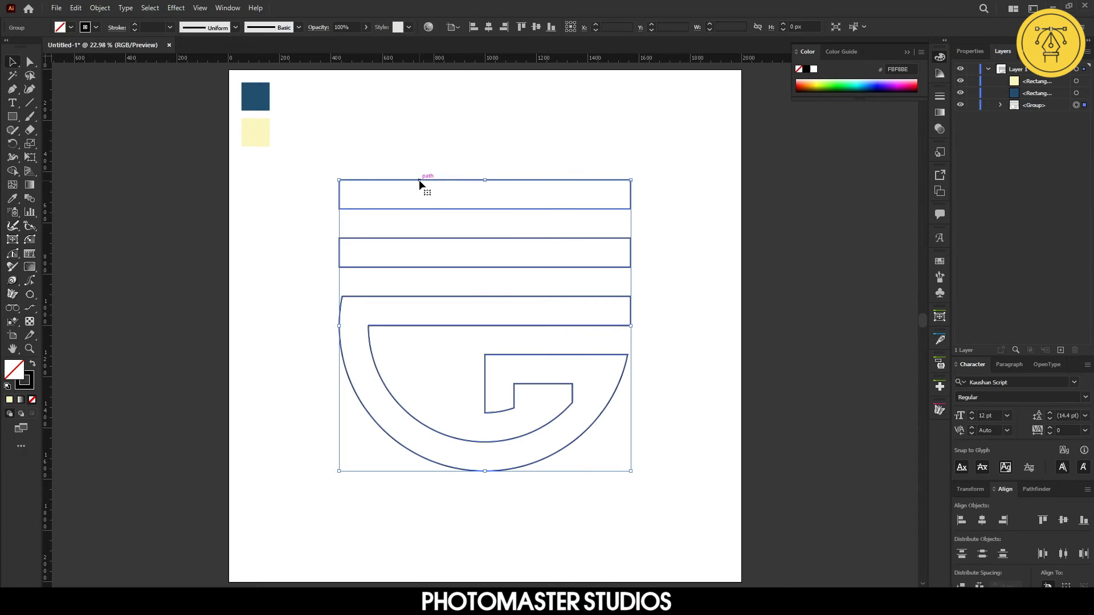
click(10, 400)
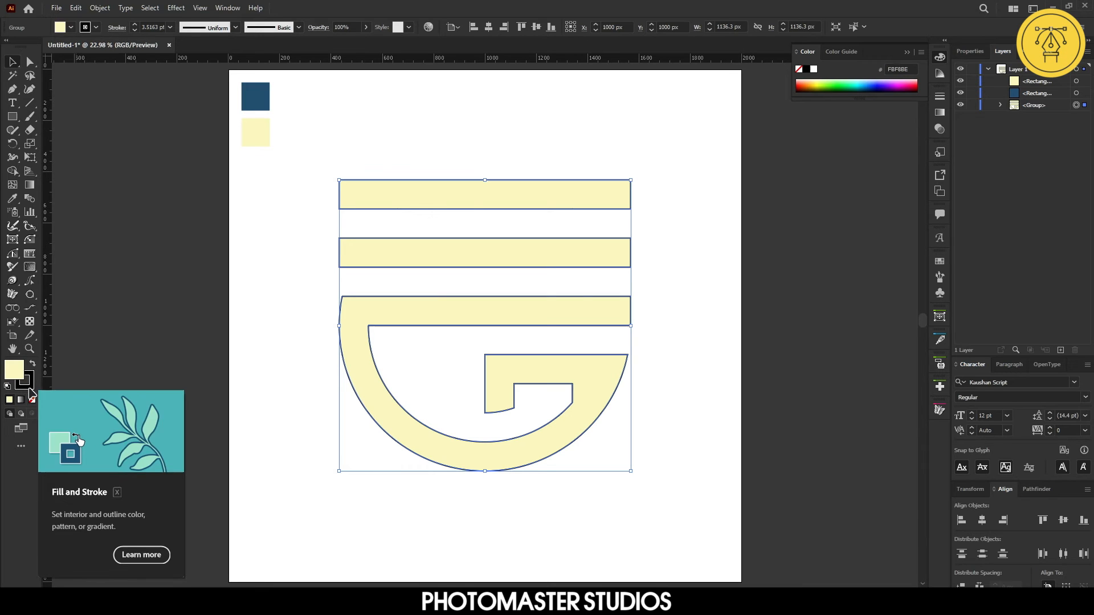
click(28, 387)
click(33, 399)
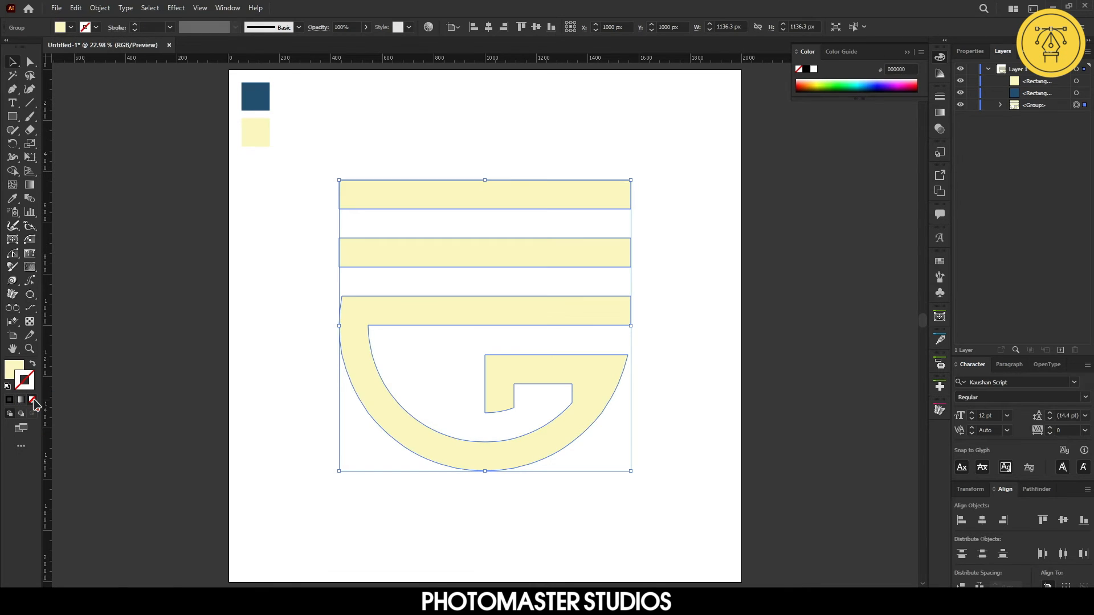
click(127, 413)
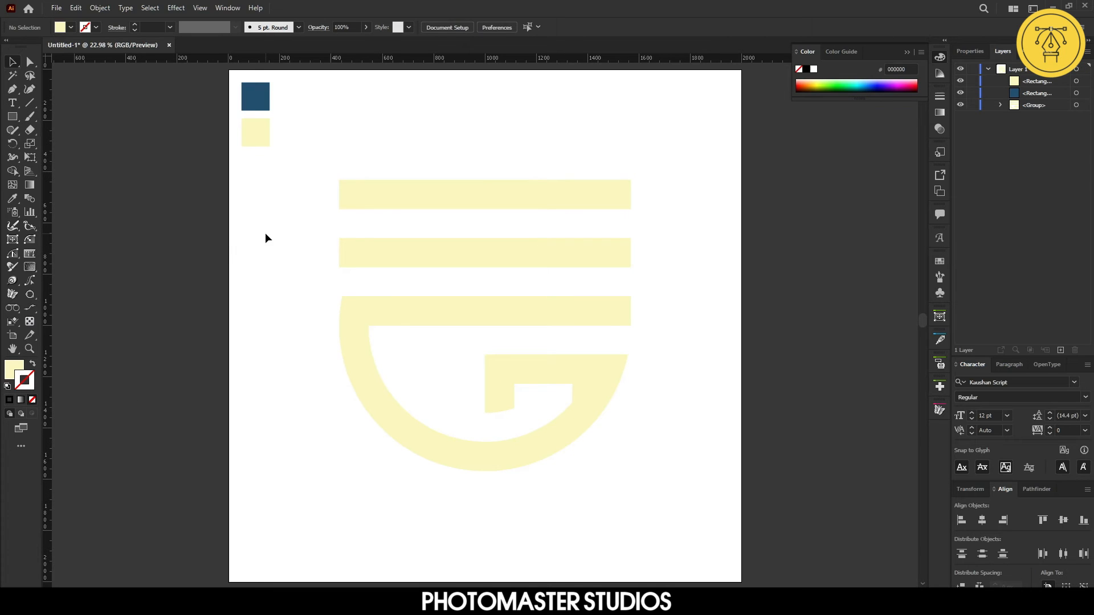
Draw a 2000 px square rectangle covering the whole artboard and move it to the bottom of the layer stack
click(12, 116)
drag(230, 71, 741, 581)
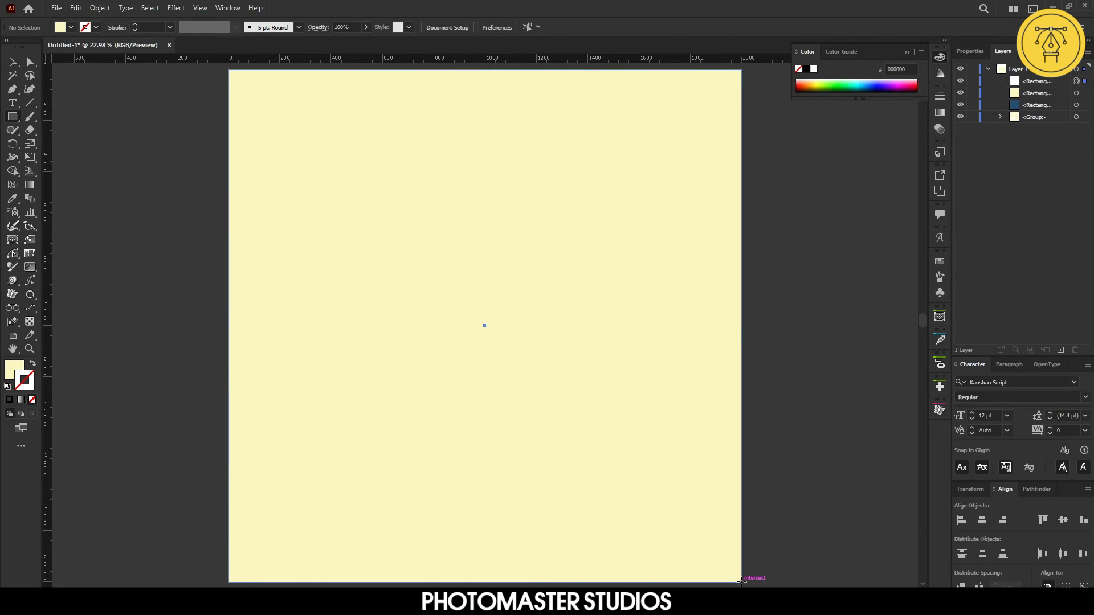
click(12, 62)
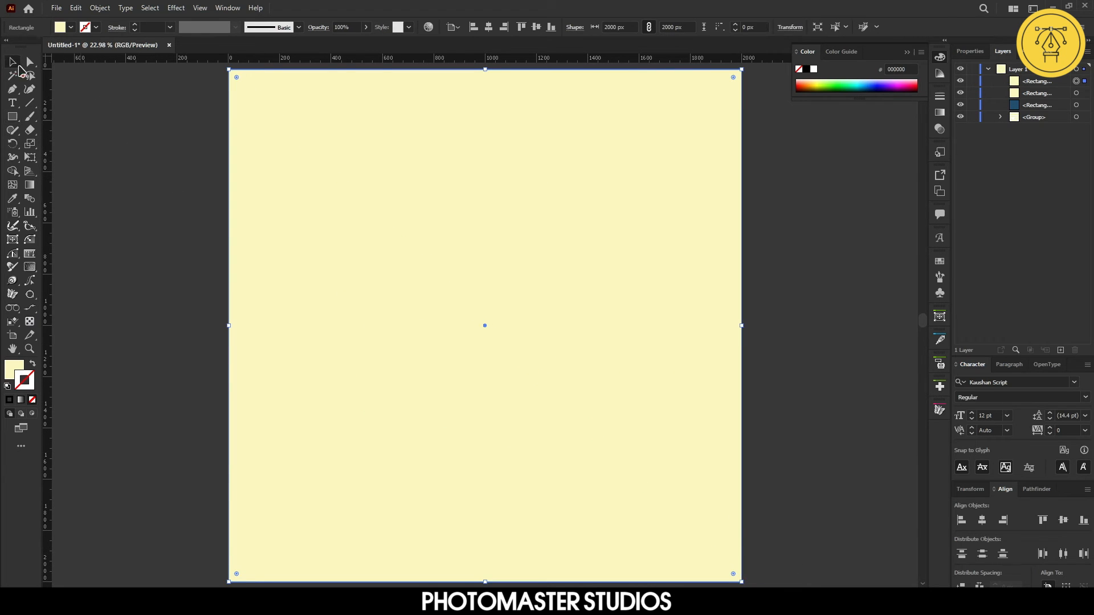
drag(1035, 79, 1053, 126)
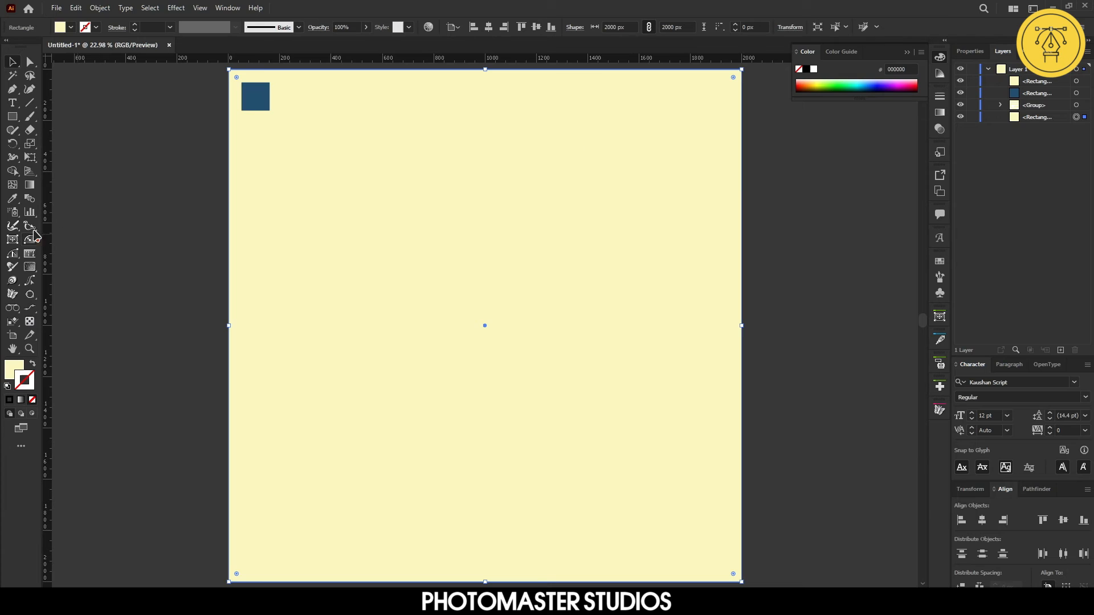
Fill the background rectangle with the navy swatch colour using the Eyedropper tool
click(12, 198)
click(262, 88)
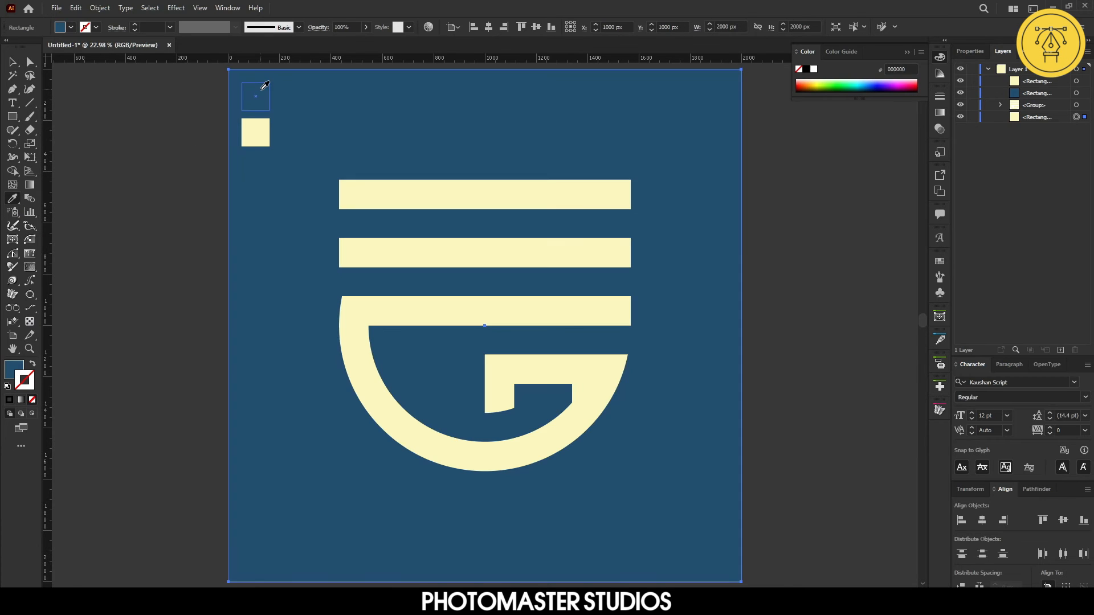
key(v)
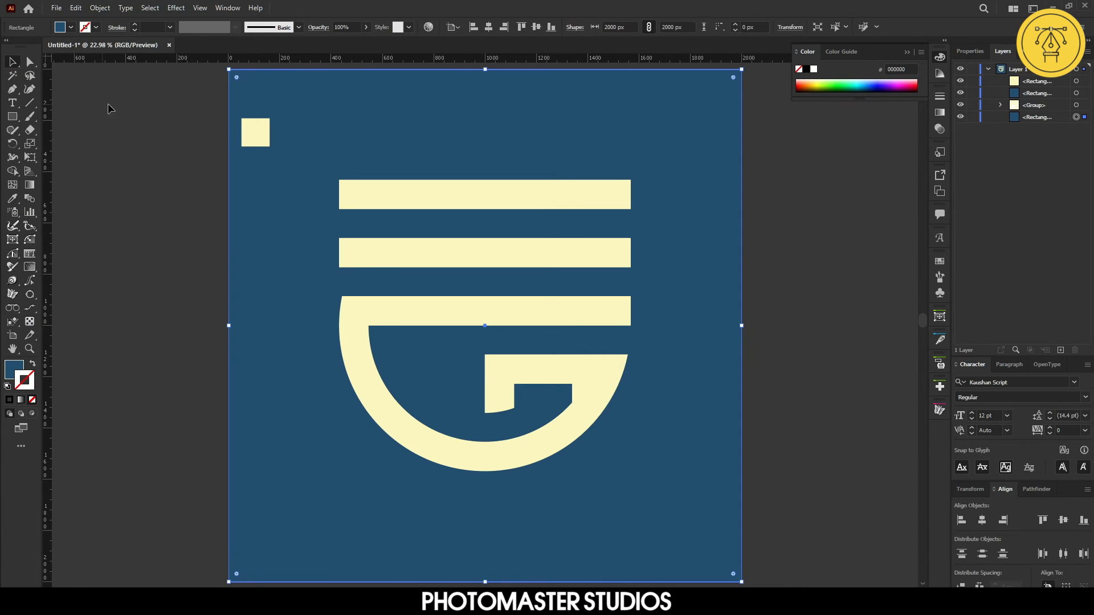
Delete the two small colour sample squares from the artboard's upper corner
drag(304, 171, 304, 171)
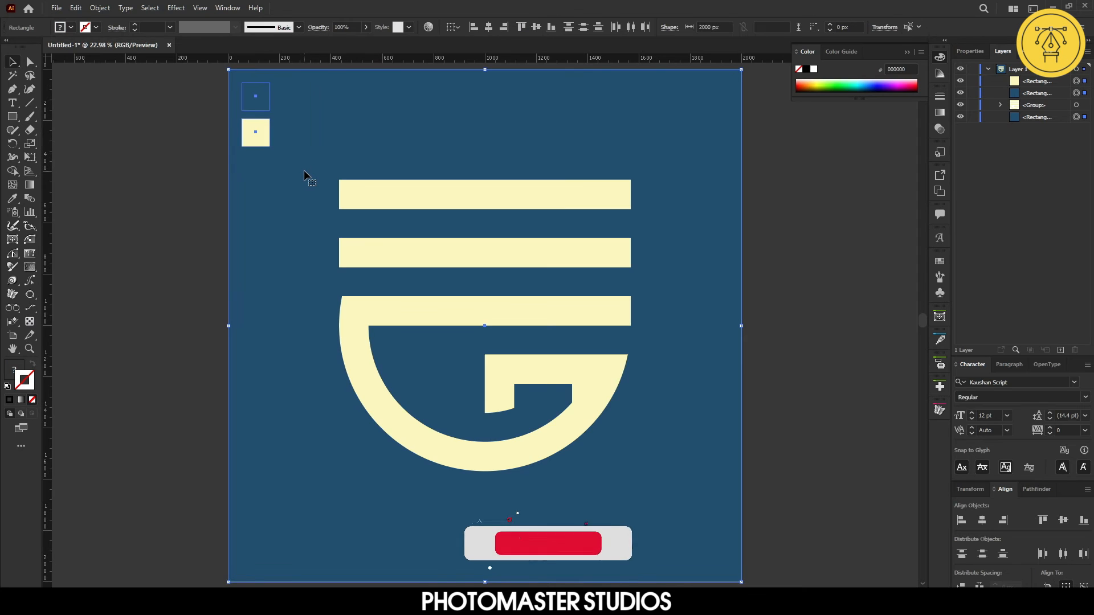
click(189, 157)
click(258, 140)
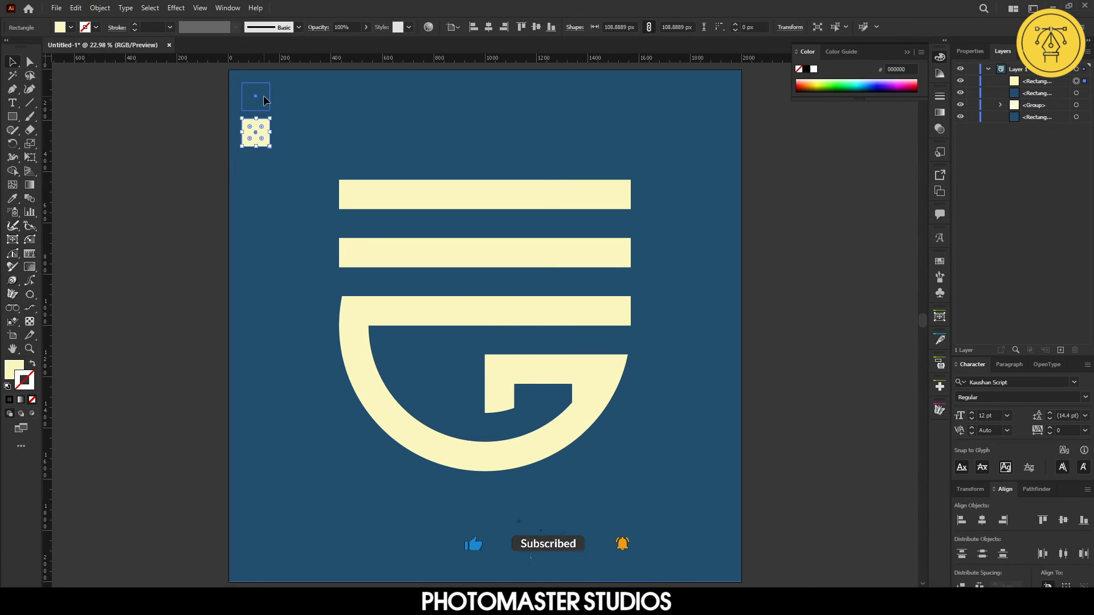
shift+click(263, 95)
key(Delete)
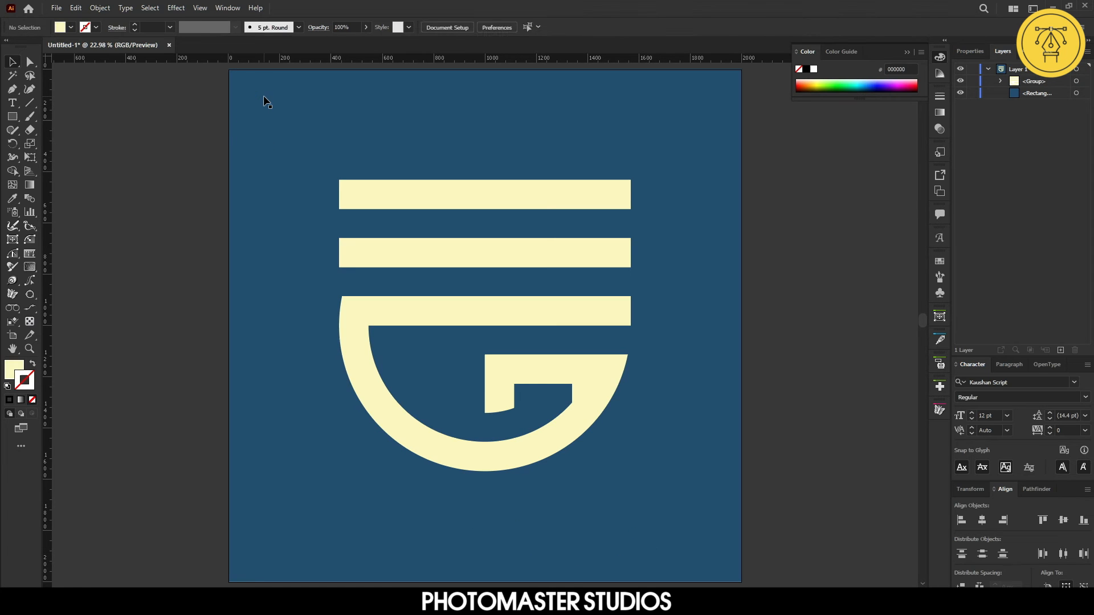
Move the G logo group upward on the artboard to leave room below it
drag(139, 124, 802, 501)
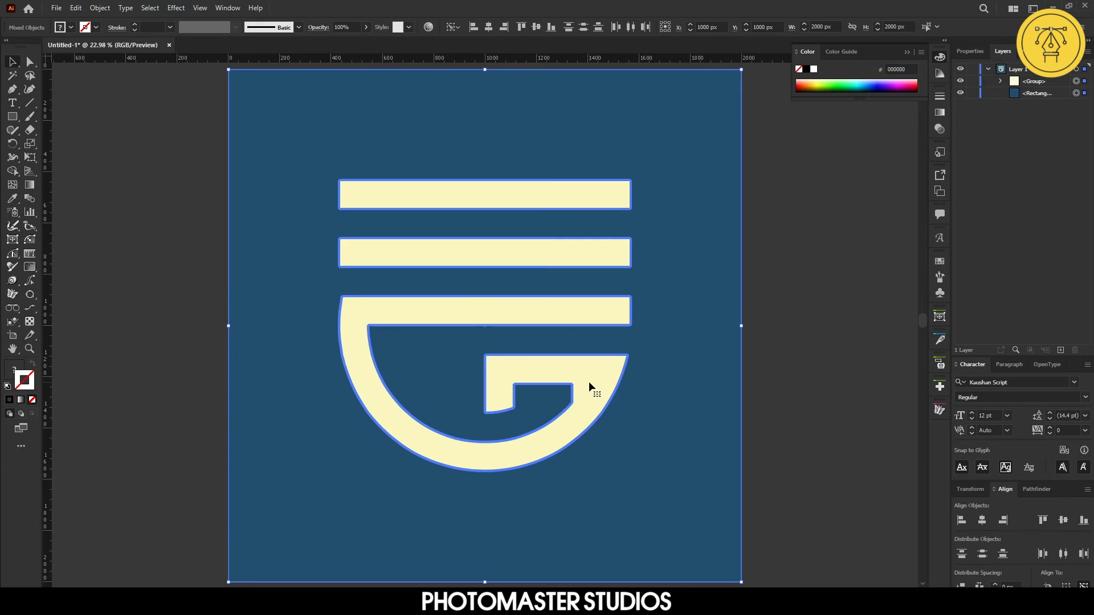
click(845, 357)
click(631, 257)
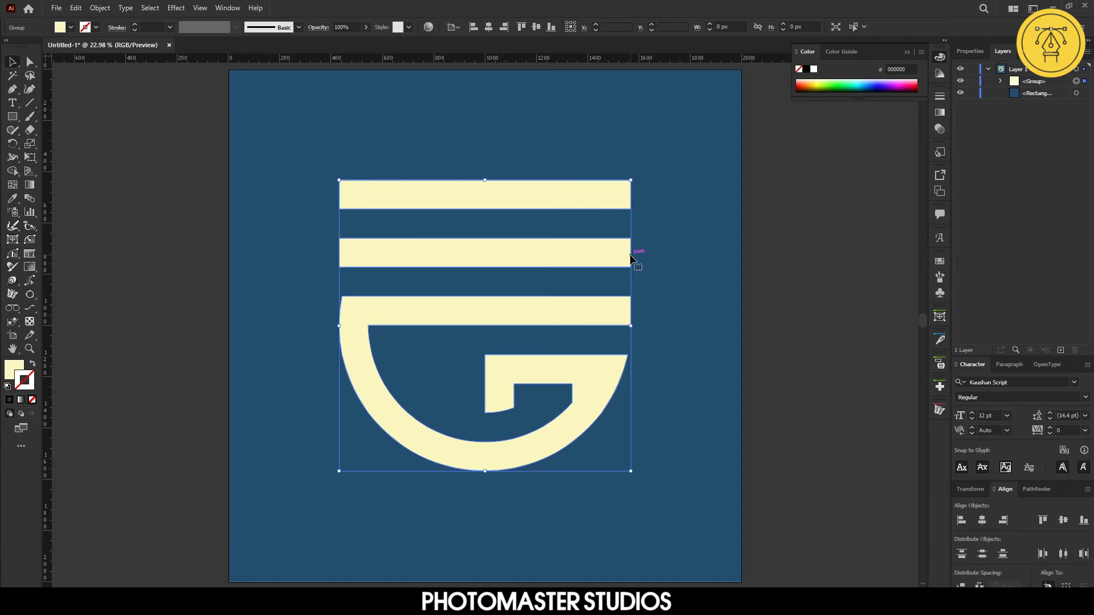
key(Up)
key(Up)
key(Up)
key(Up)
key(Up)
key(Up)
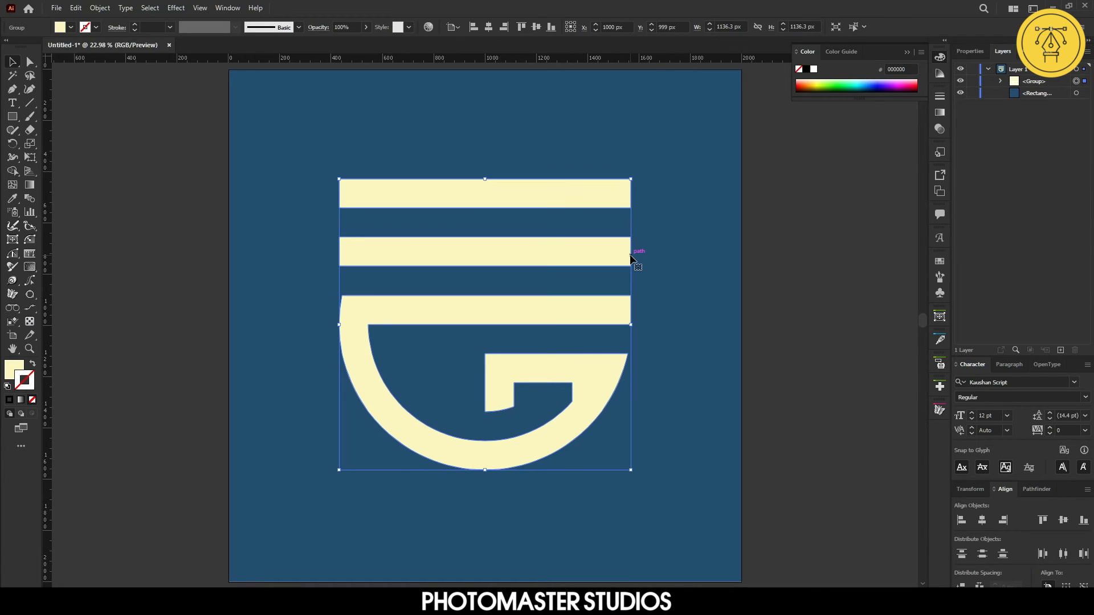
key(Up)
key(Up)
key(Up)
key(Up)
key(Up)
key(Up)
key(Up)
key(Up)
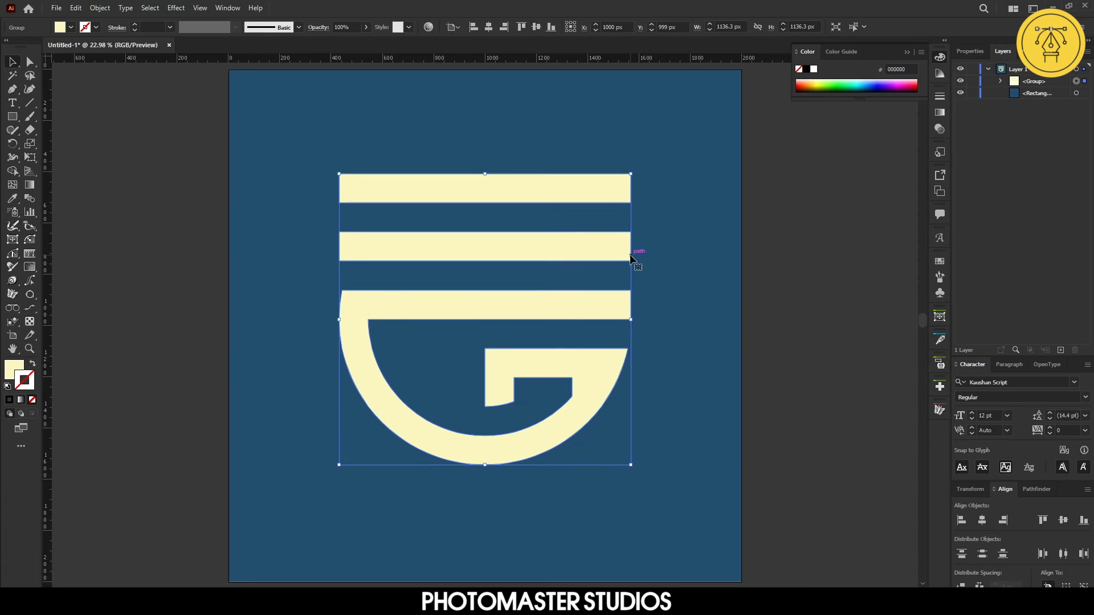
key(Up)
key(Up)
key(Up)
key(Up)
key(Up)
key(Up)
key(Up)
key(Up)
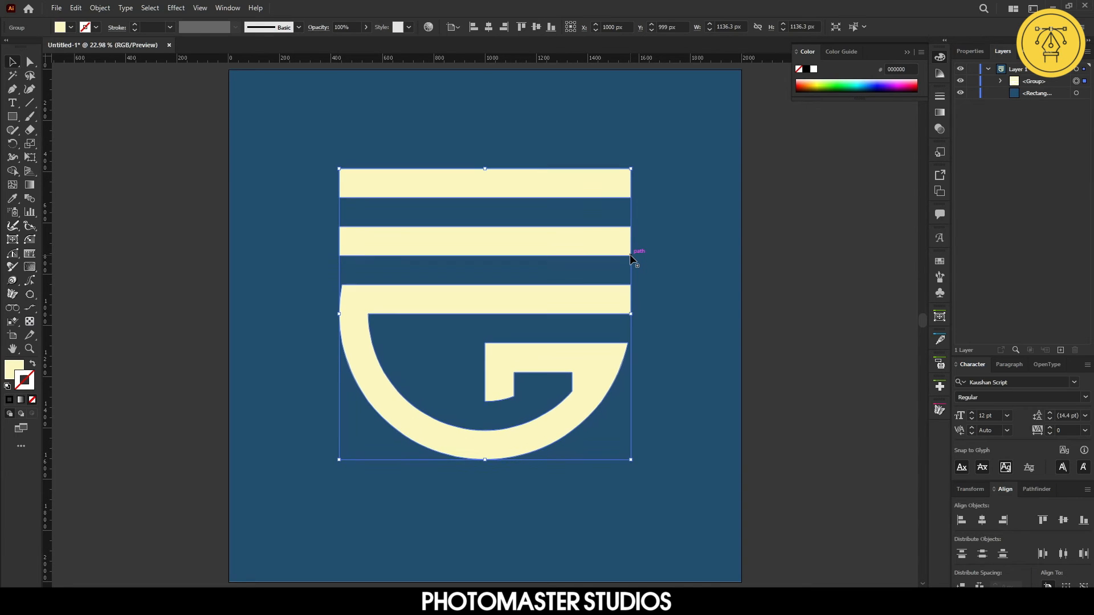
key(Up)
key(Up)
key(Up)
key(Up)
key(Up)
key(Up)
key(Up)
key(Up)
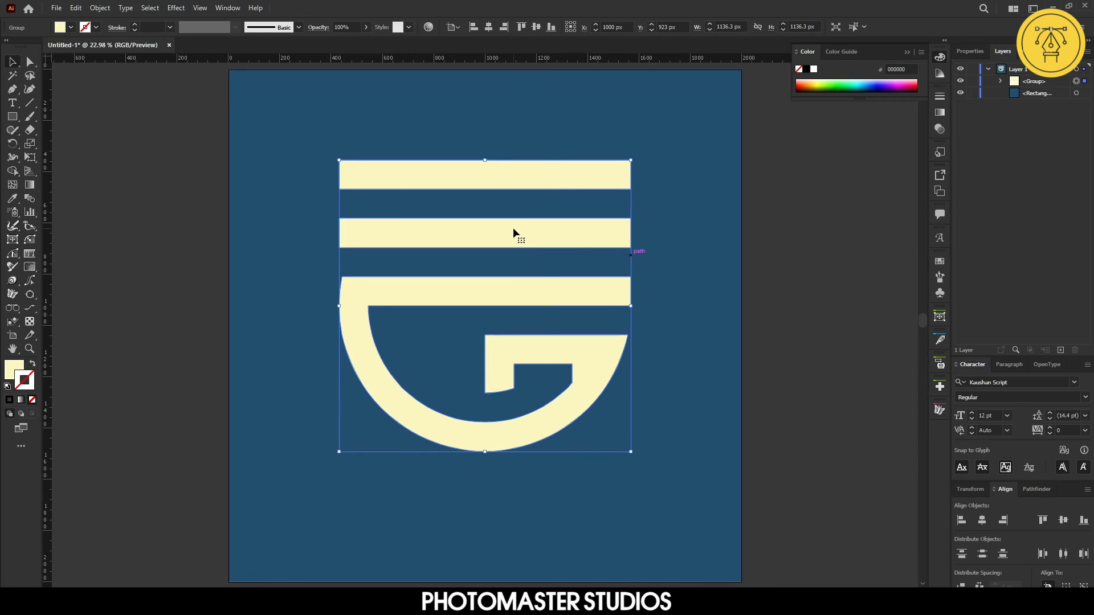
drag(514, 229, 516, 197)
click(867, 346)
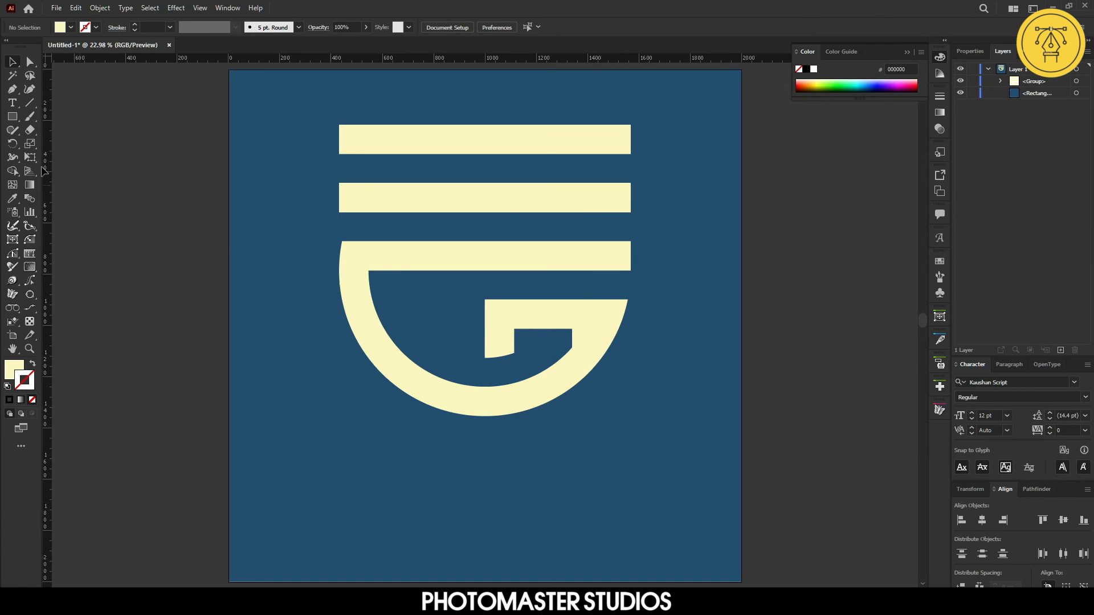
Place a point text object below the logo and scale it up by its bounding box
click(12, 103)
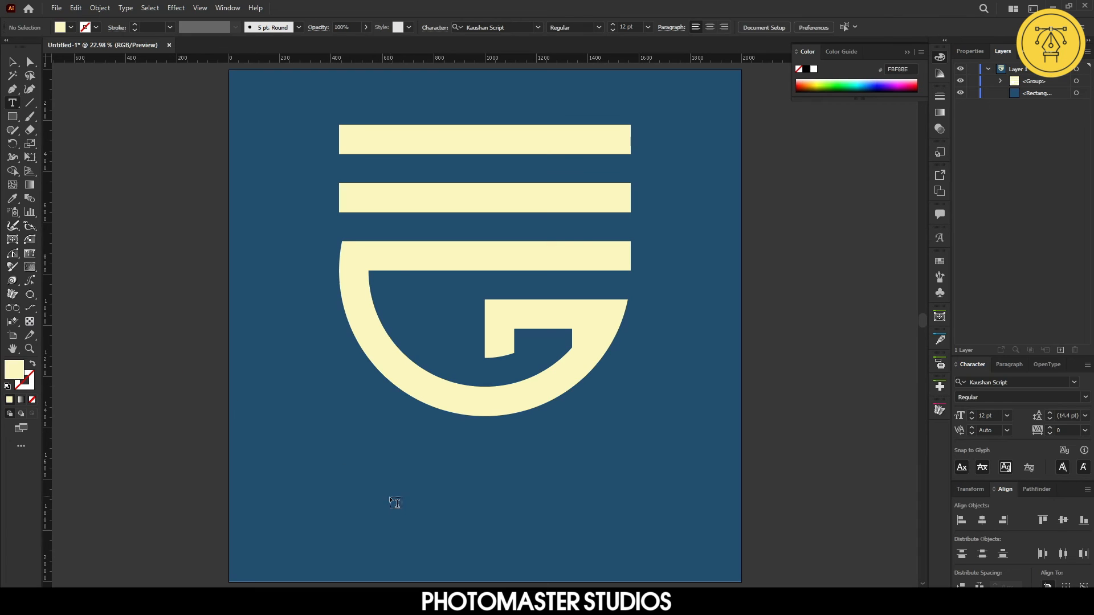
click(351, 510)
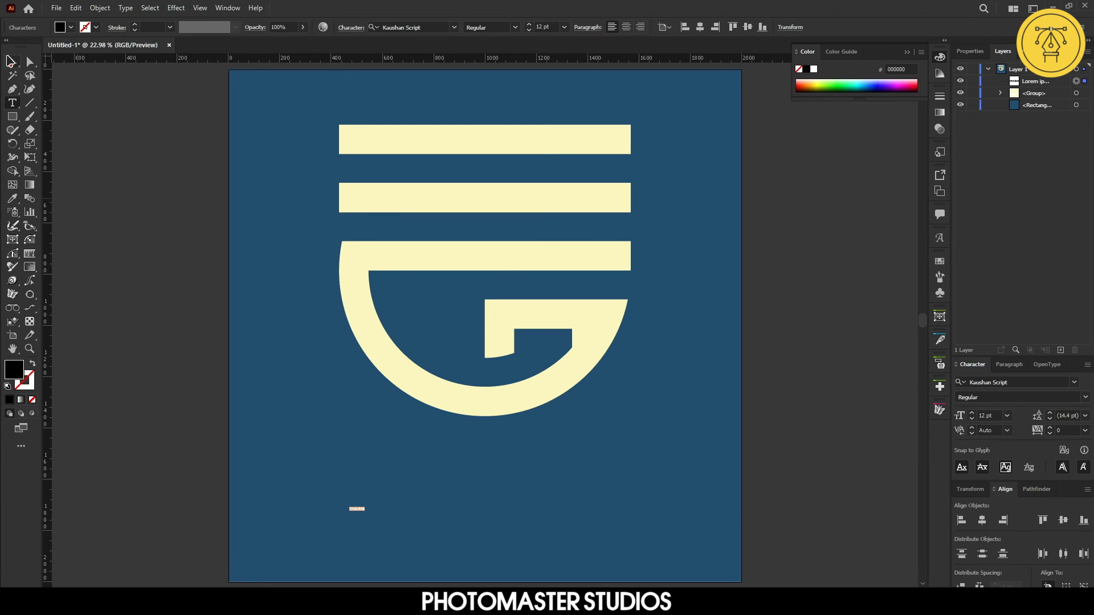
click(10, 60)
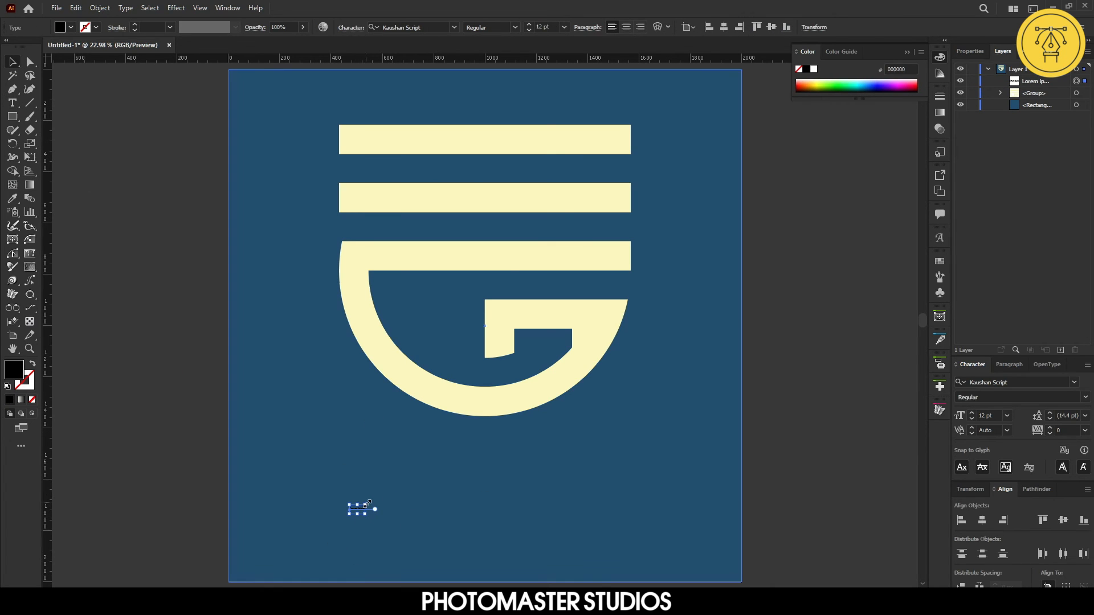
drag(369, 503, 605, 461)
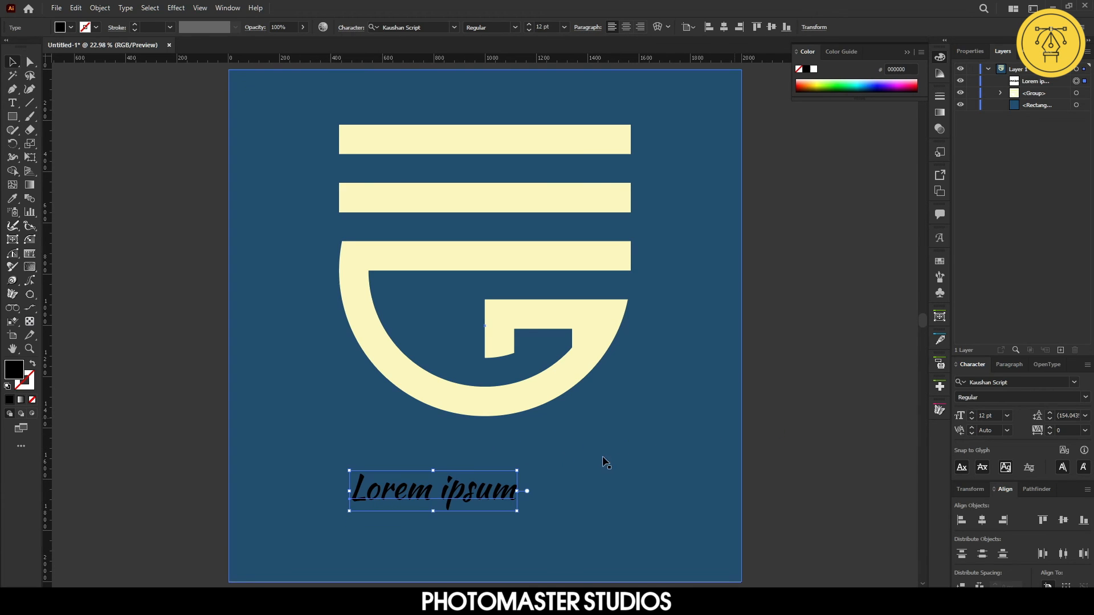
drag(524, 470, 722, 425)
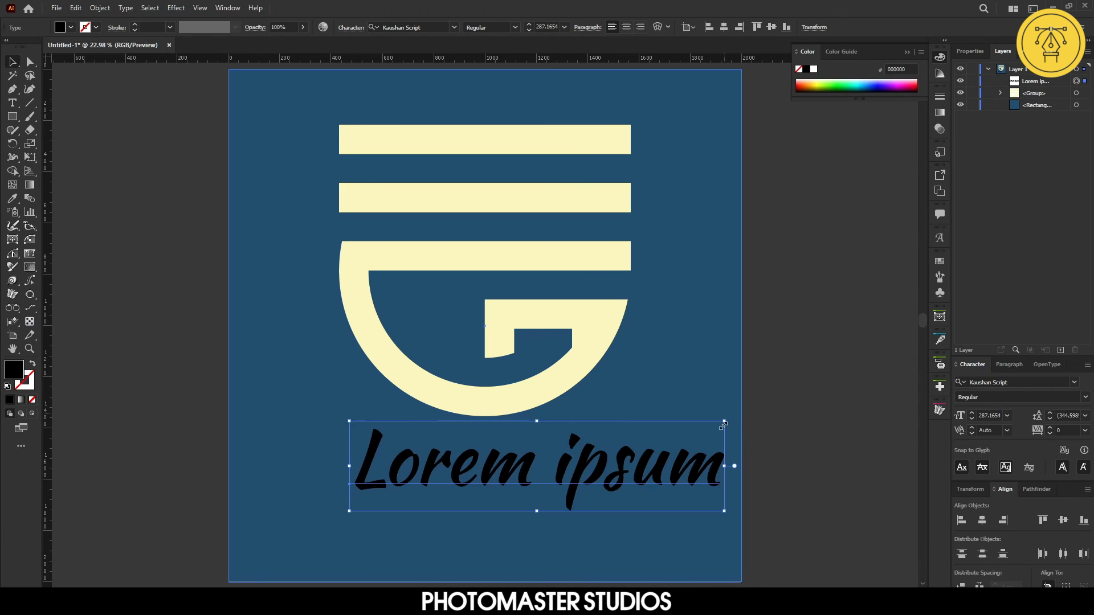
Centre the text horizontally on the artboard and move it lower beneath the logo
click(981, 520)
click(821, 478)
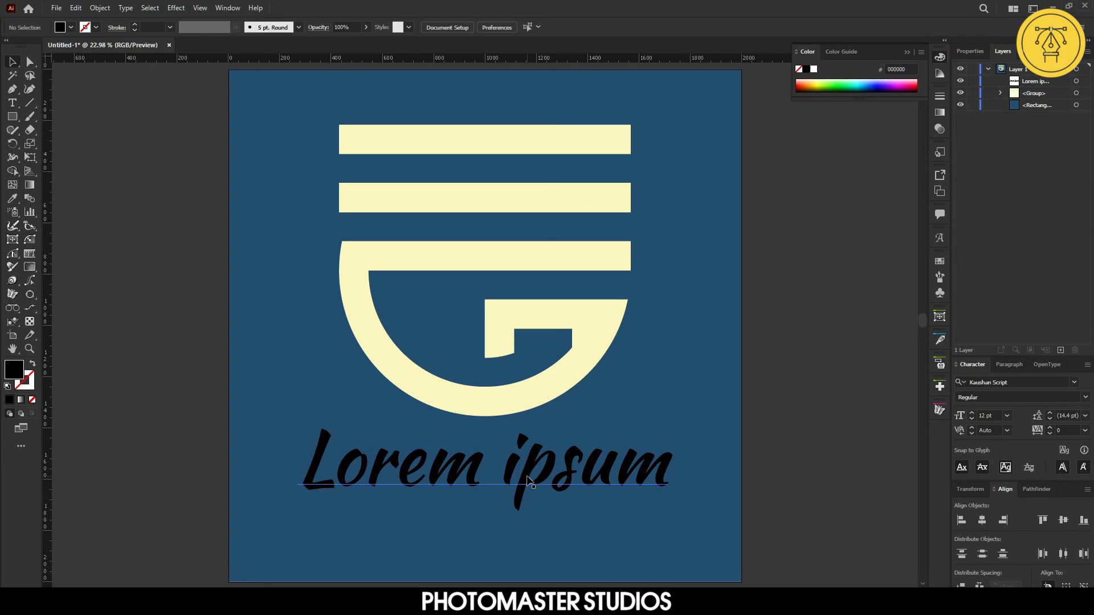
click(526, 480)
key(ctrl+shift+a)
click(477, 474)
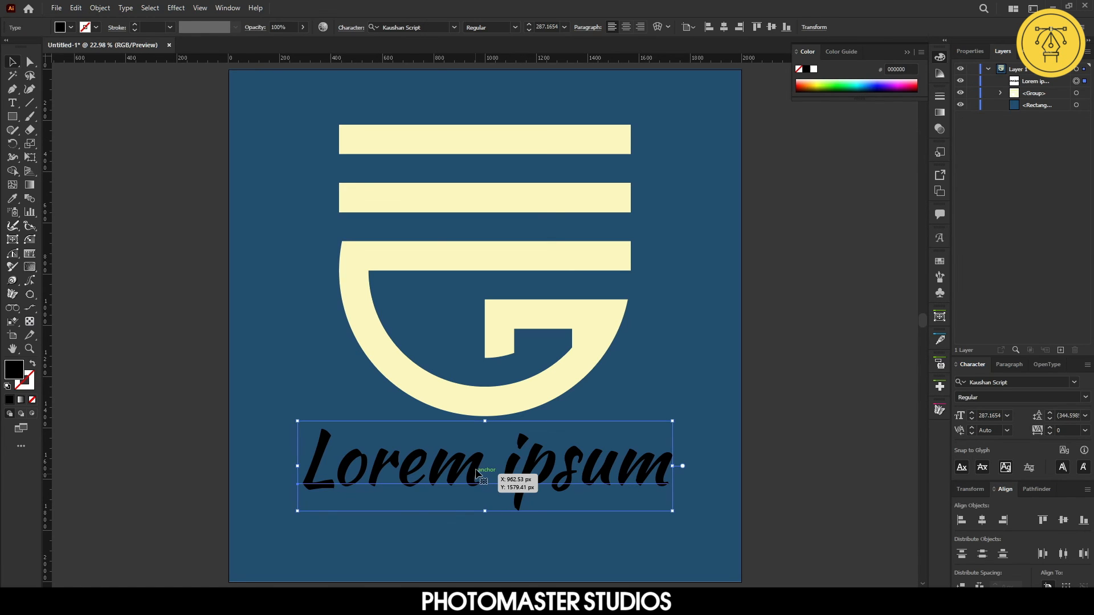
drag(475, 468, 487, 512)
Replace the placeholder text with "Eastern Gateway"
key(t)
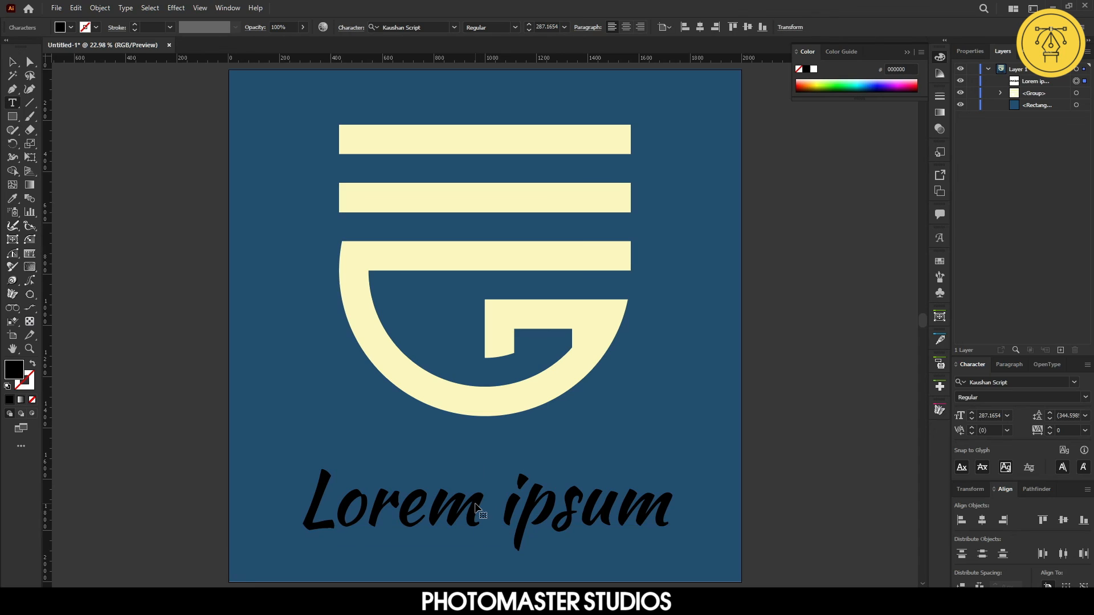
triple_click(476, 505)
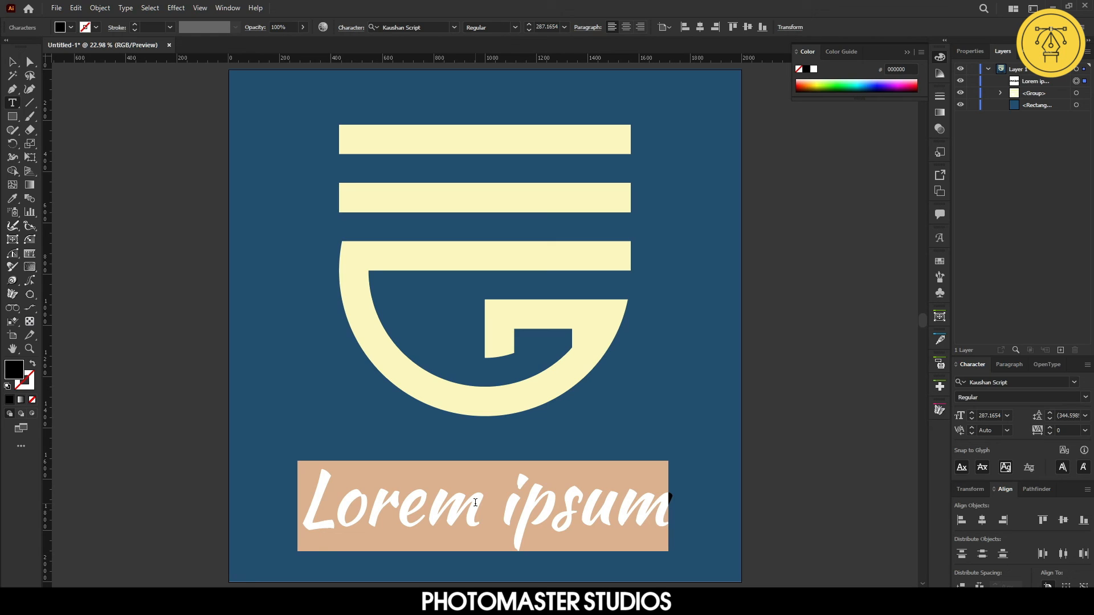
text(Eas)
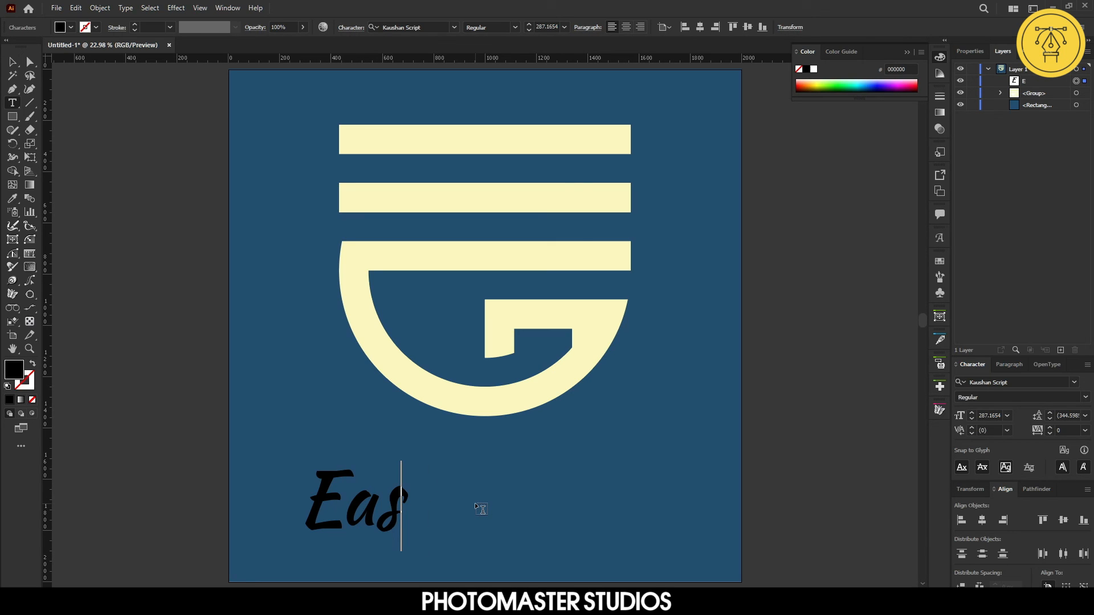
text(tern )
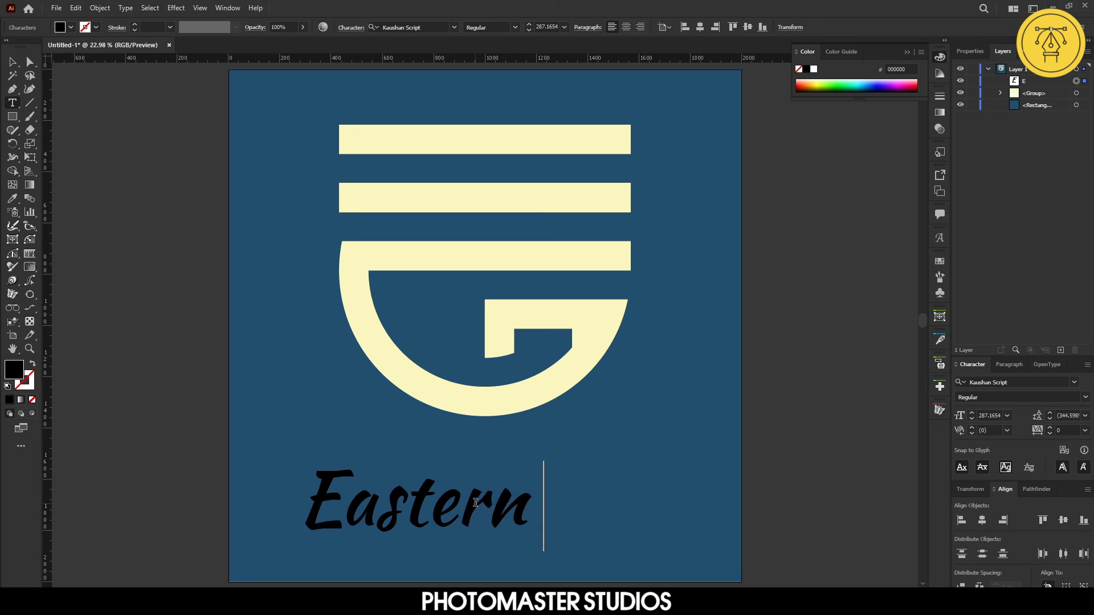
text(Gateway)
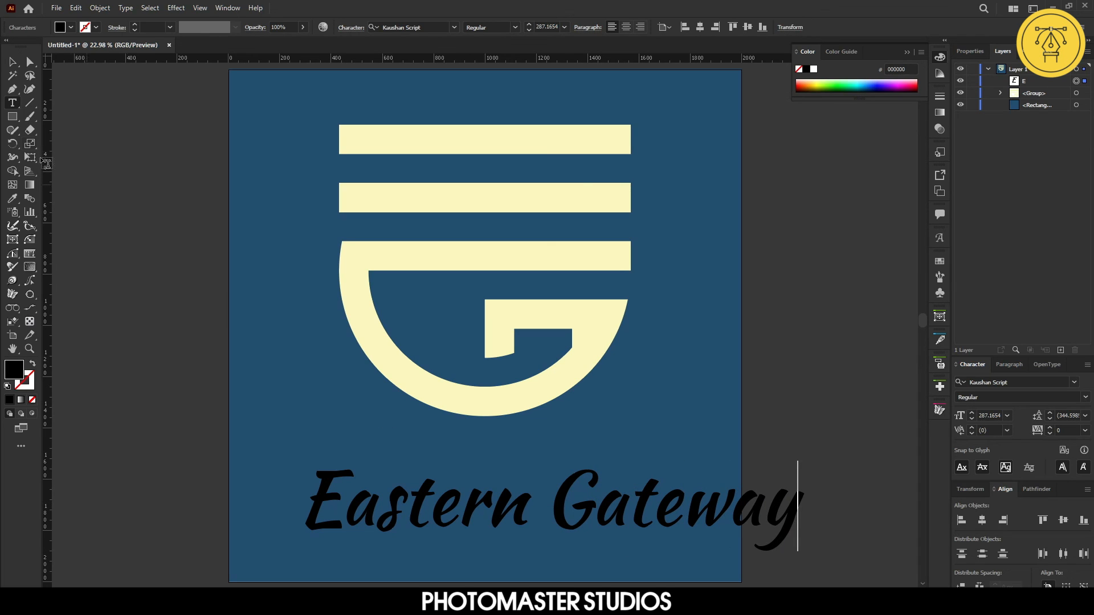
click(12, 62)
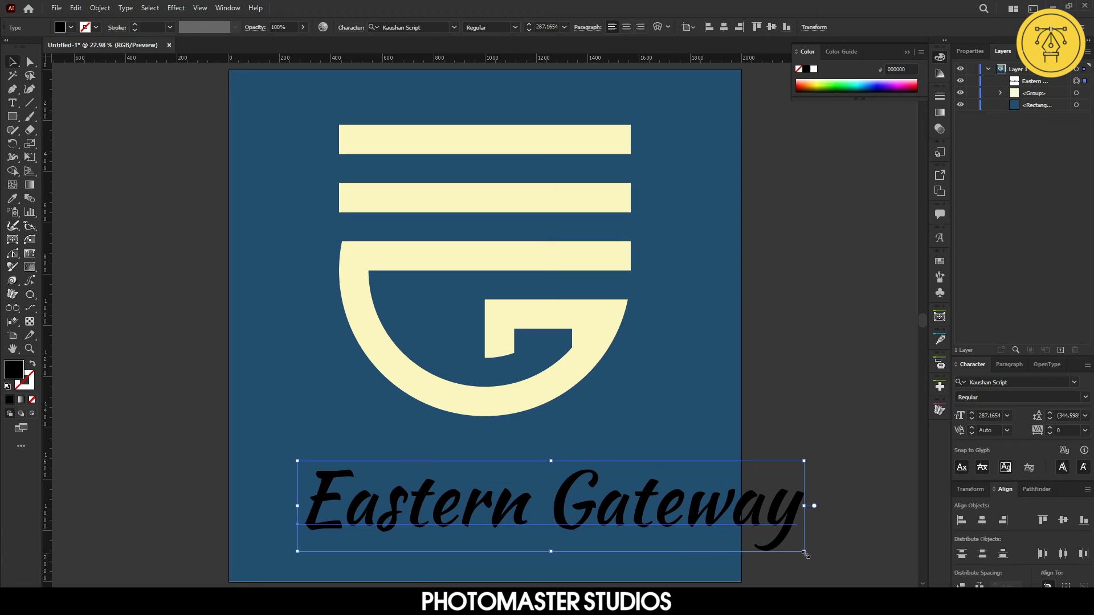
Scale the text down slightly and centre it horizontally on the artboard again
drag(805, 554, 731, 541)
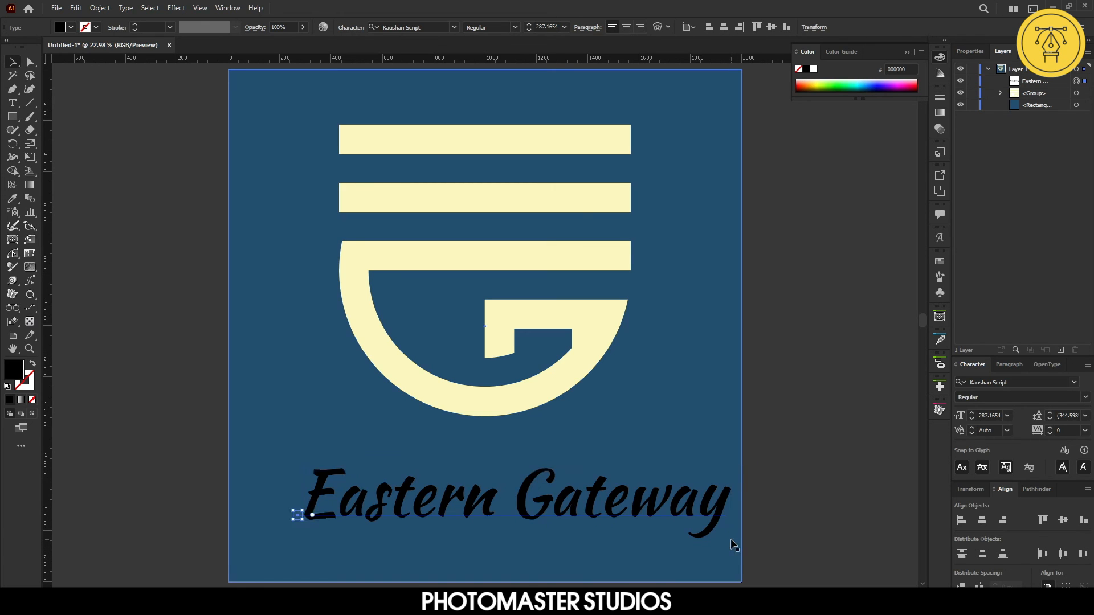
click(983, 521)
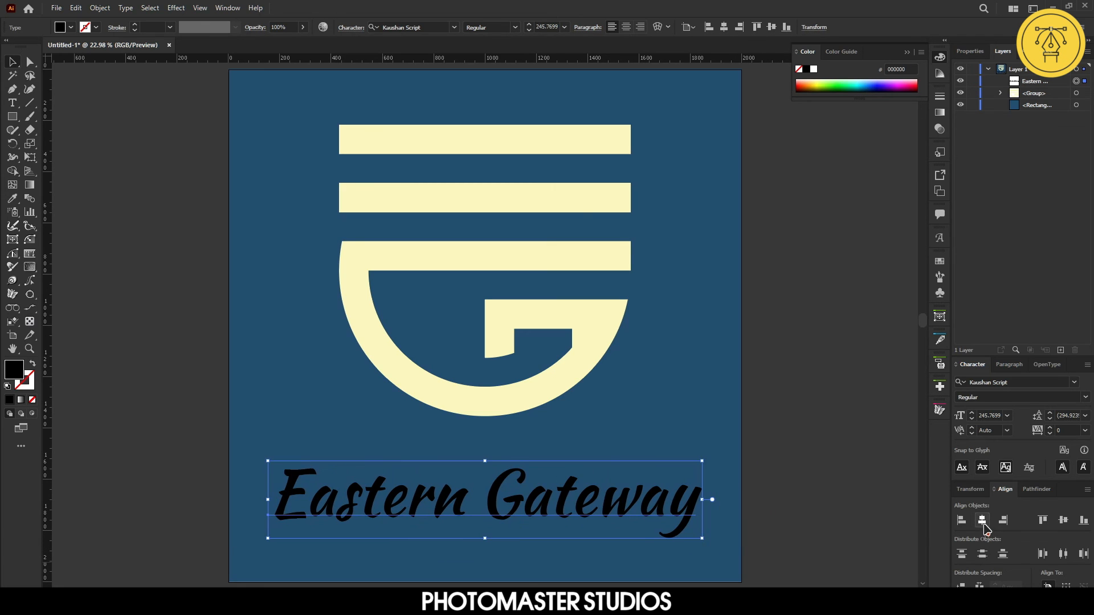
click(853, 521)
Colour the text cream by sampling the logo with the Eyedropper tool, then deselect
click(495, 499)
click(12, 198)
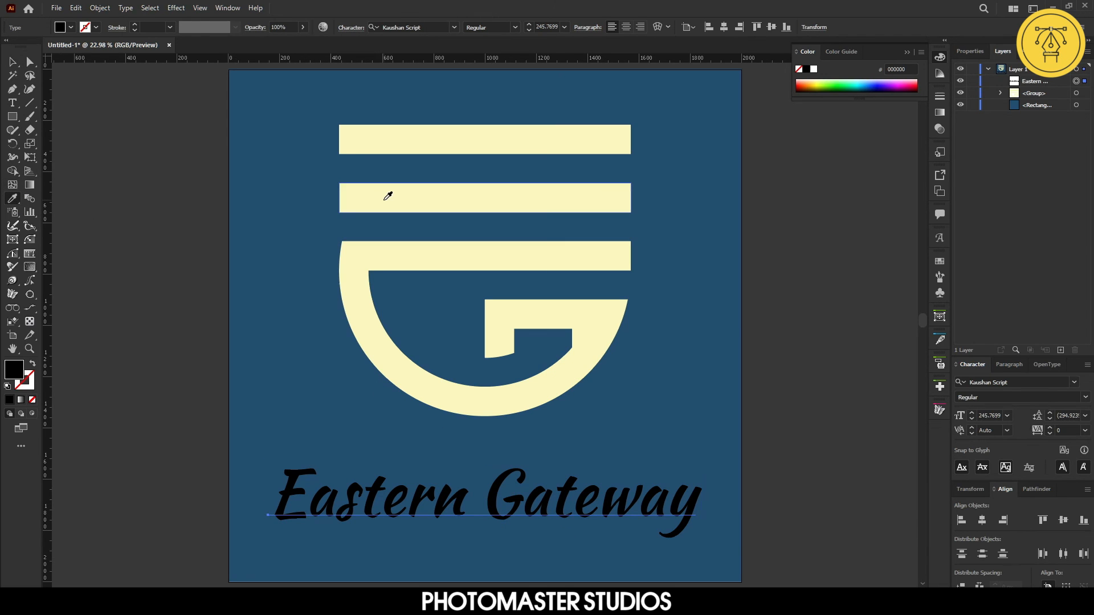
click(387, 195)
click(12, 61)
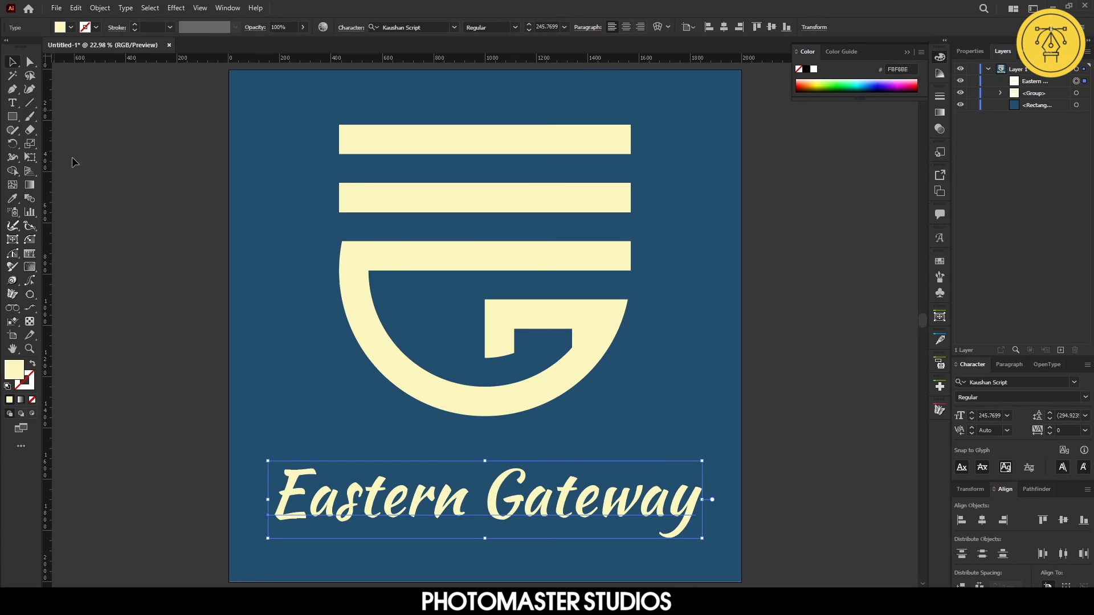
click(144, 295)
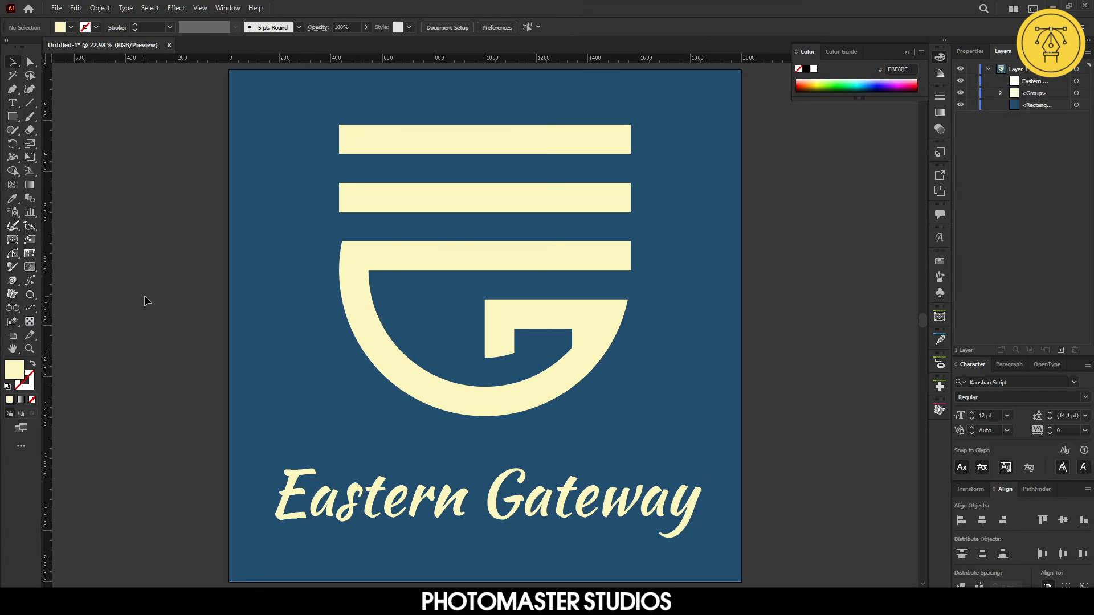